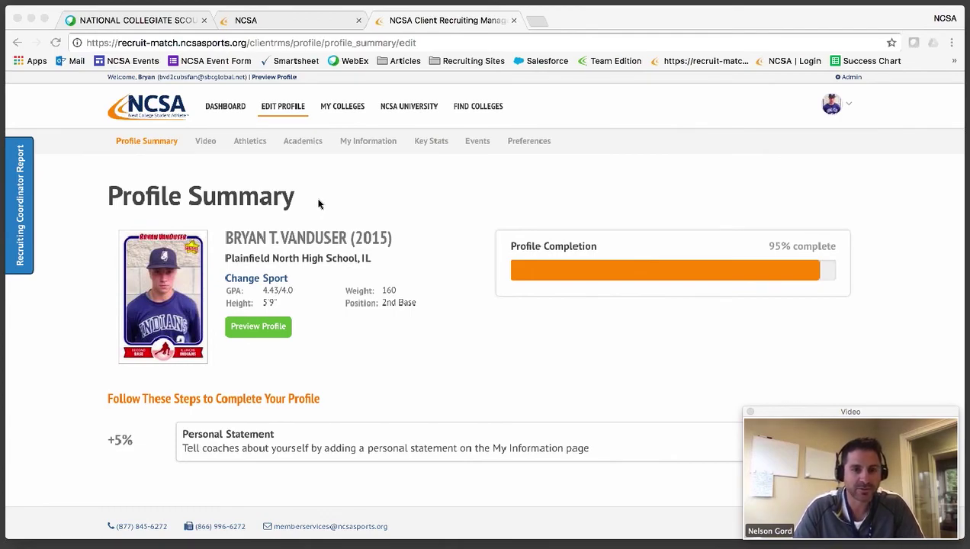
Open the Academics section of the profile and review its school information, transcript files, grades, class rank, test scores, classes and accomplishments
click(308, 145)
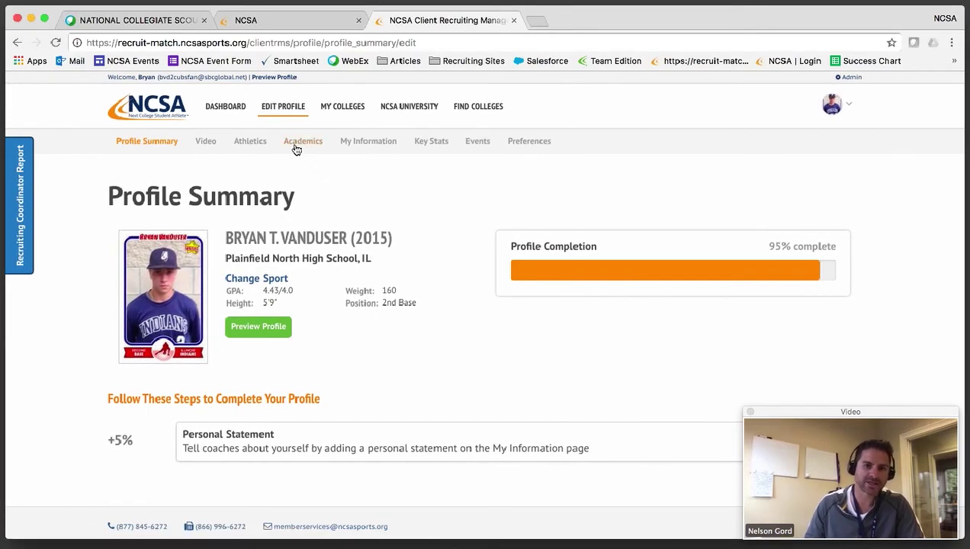
click(297, 147)
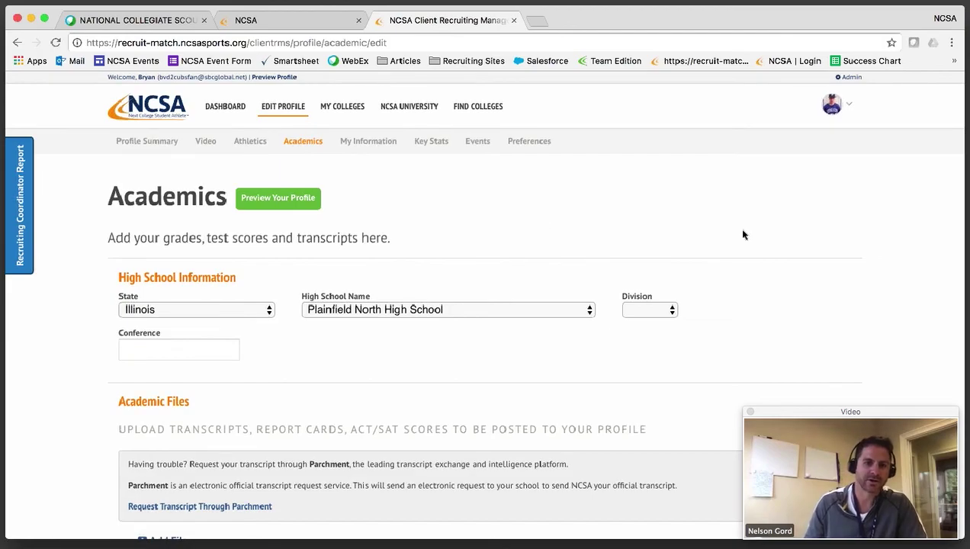
scroll(743, 234, down, 3)
scroll(748, 239, down, 3)
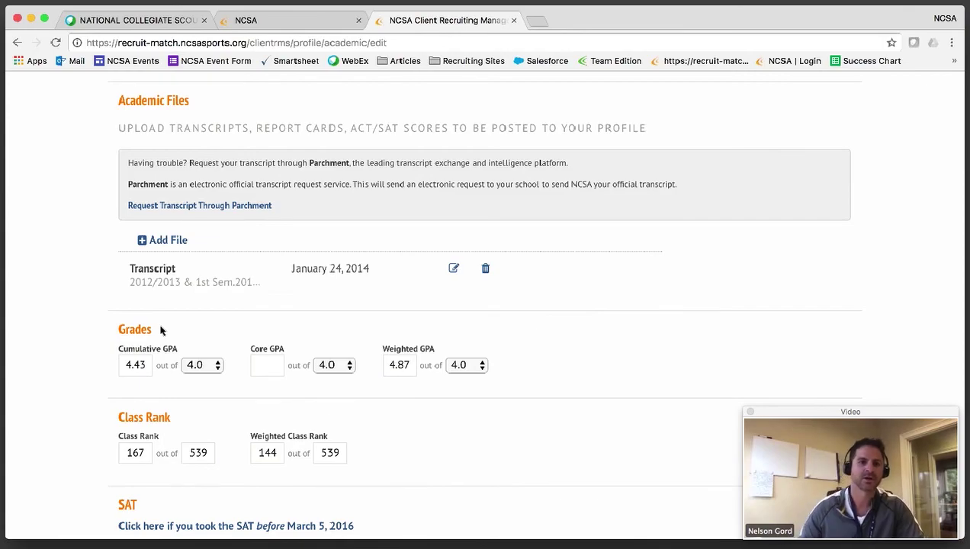
scroll(162, 331, down, 5)
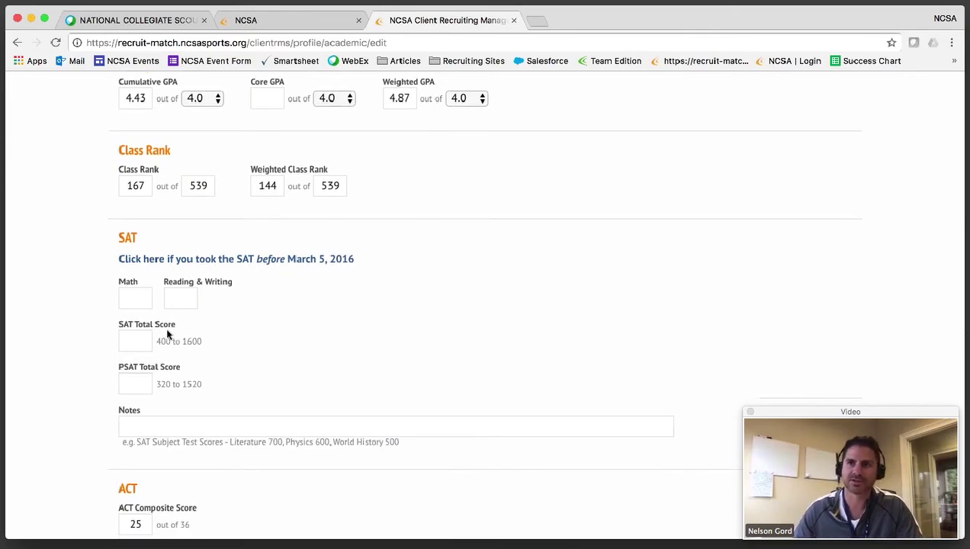
scroll(168, 334, down, 8)
scroll(168, 334, down, 5)
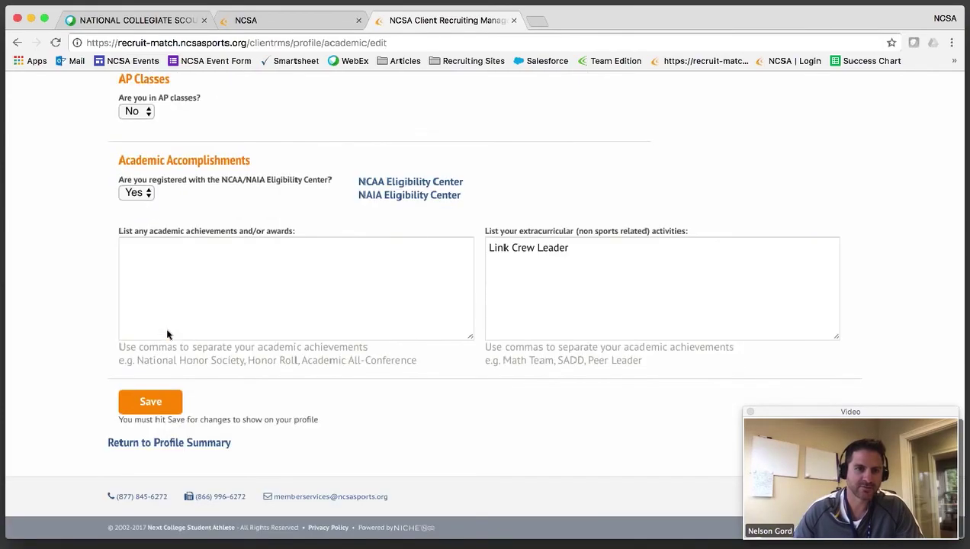
scroll(167, 334, up, 4)
scroll(167, 330, down, 4)
scroll(167, 330, up, 2)
scroll(168, 330, up, 5)
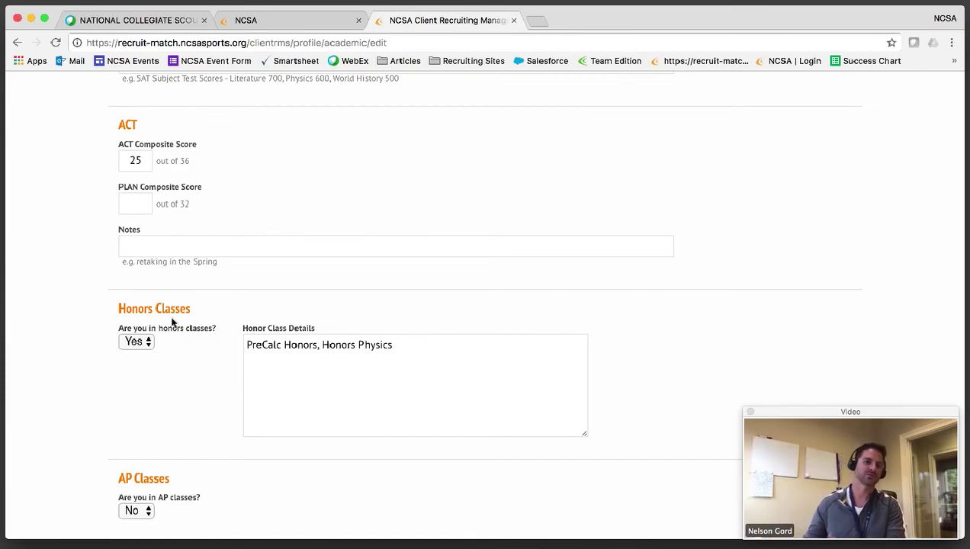
scroll(347, 194, up, 5)
scroll(348, 200, up, 12)
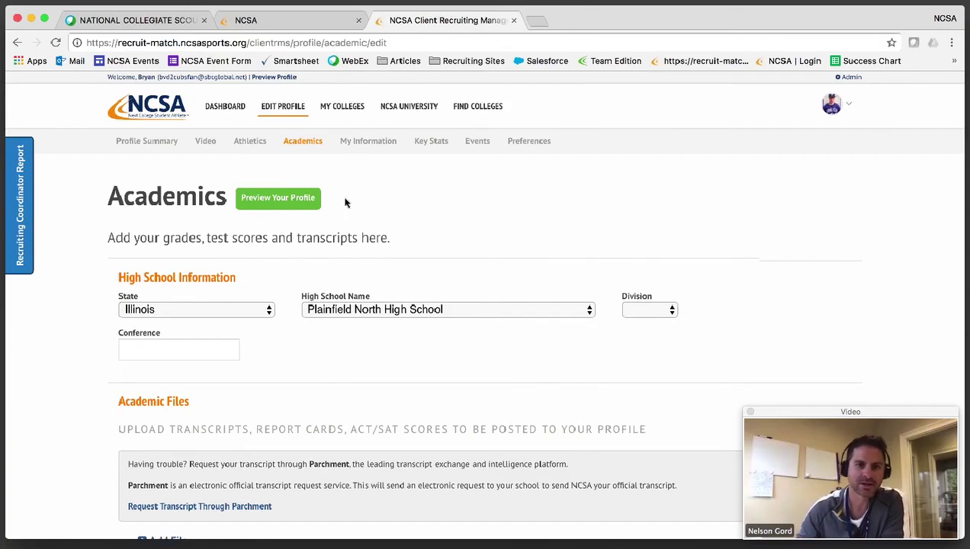
Open the profile's Video section and review the options for adding videos and the videos already on the profile
click(215, 148)
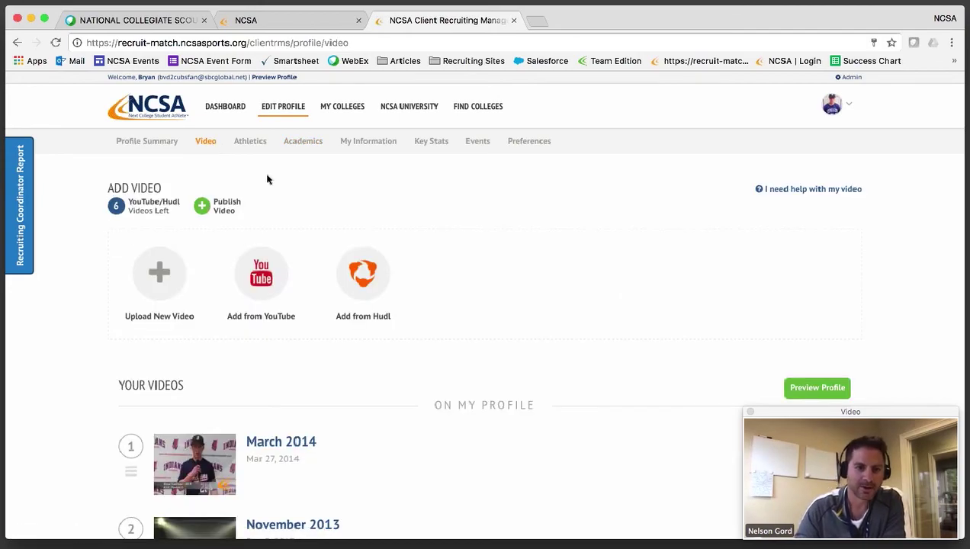
scroll(259, 244, down, 5)
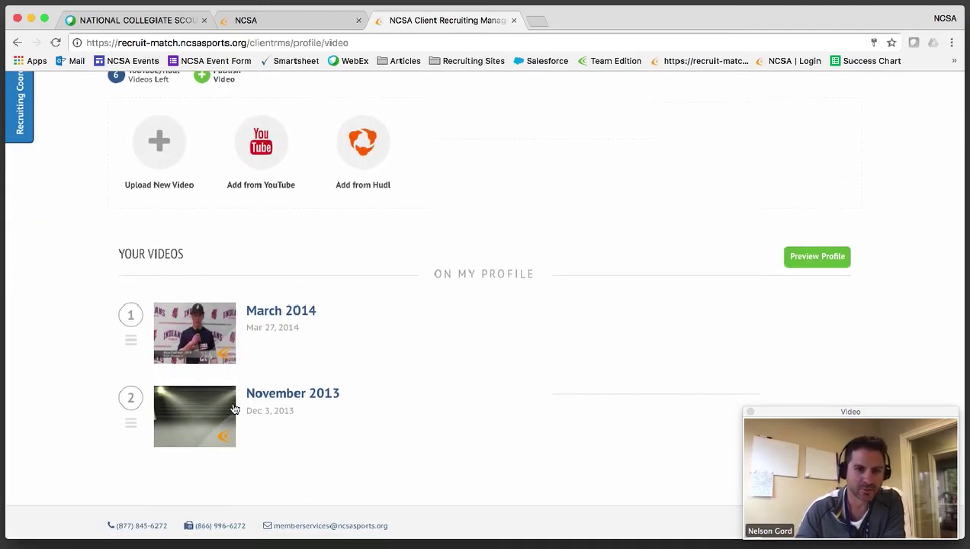
scroll(290, 313, down, 2)
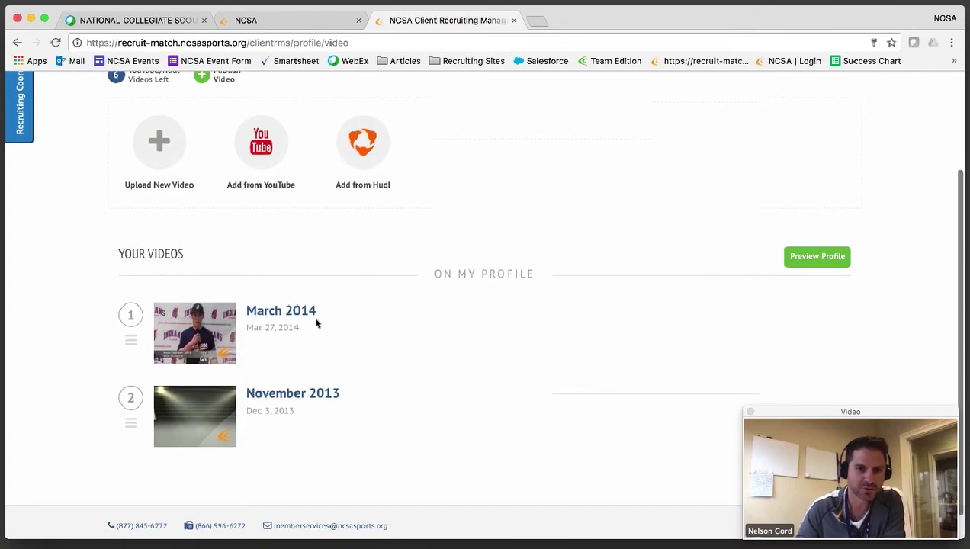
scroll(333, 369, down, 1)
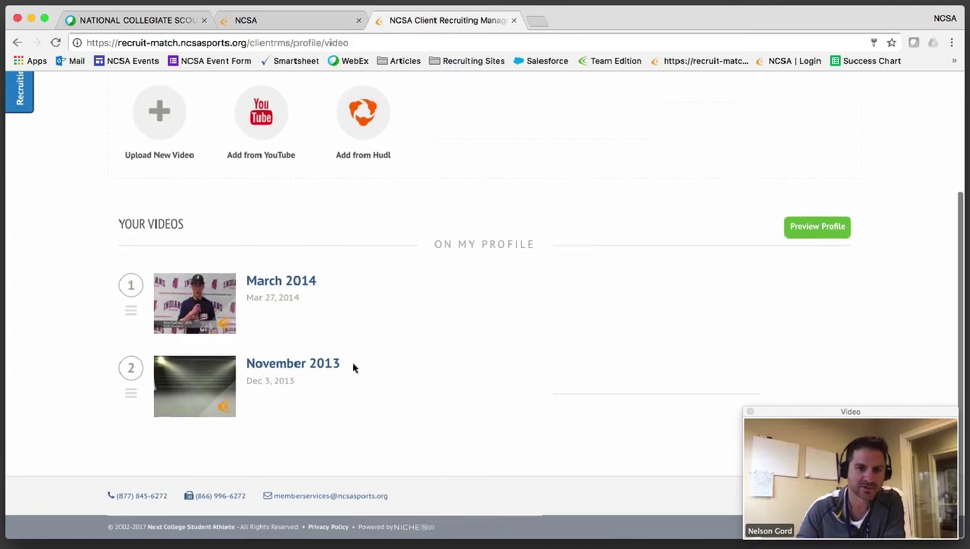
scroll(385, 391, up, 2)
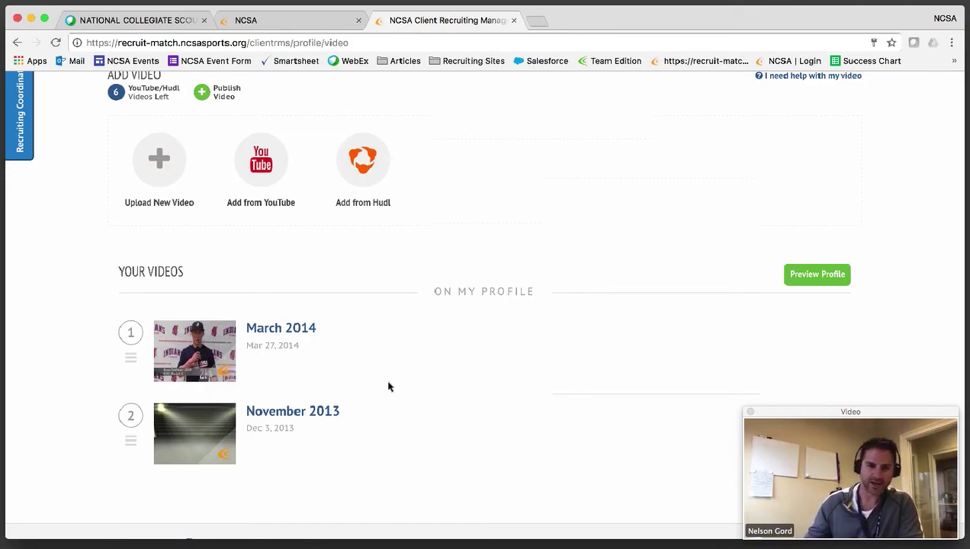
scroll(373, 360, down, 2)
scroll(371, 373, up, 5)
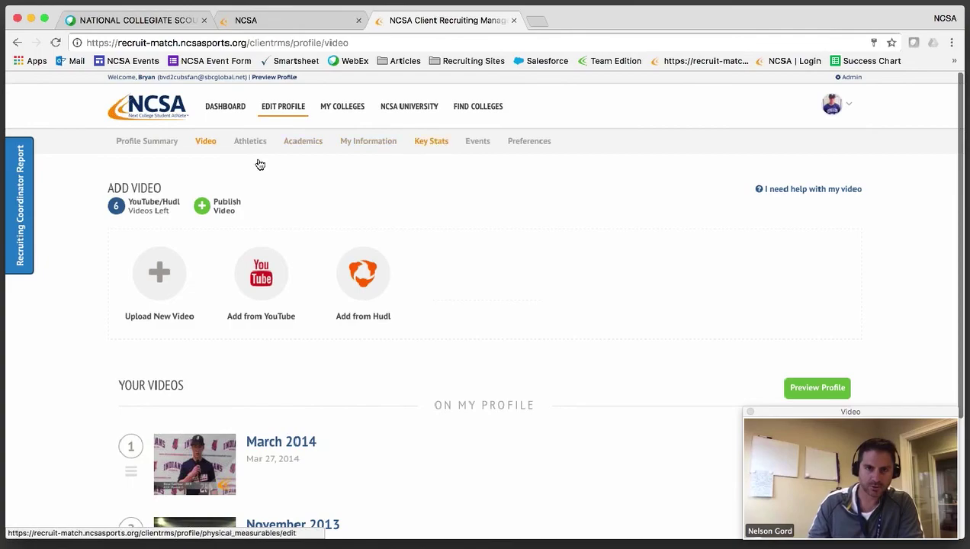
Open the Upload New Video form to view its fields and accepted file types
scroll(249, 275, down, 3)
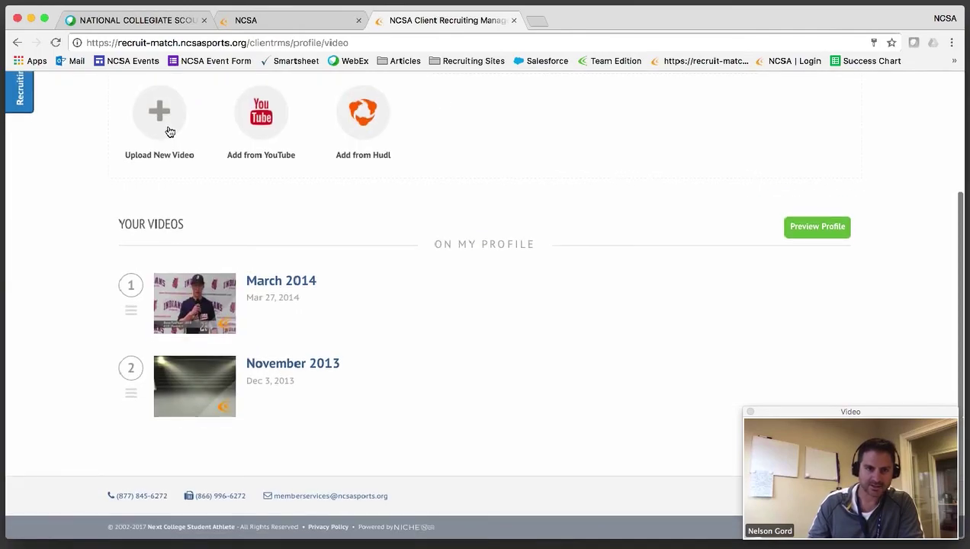
click(166, 131)
scroll(575, 183, up, 3)
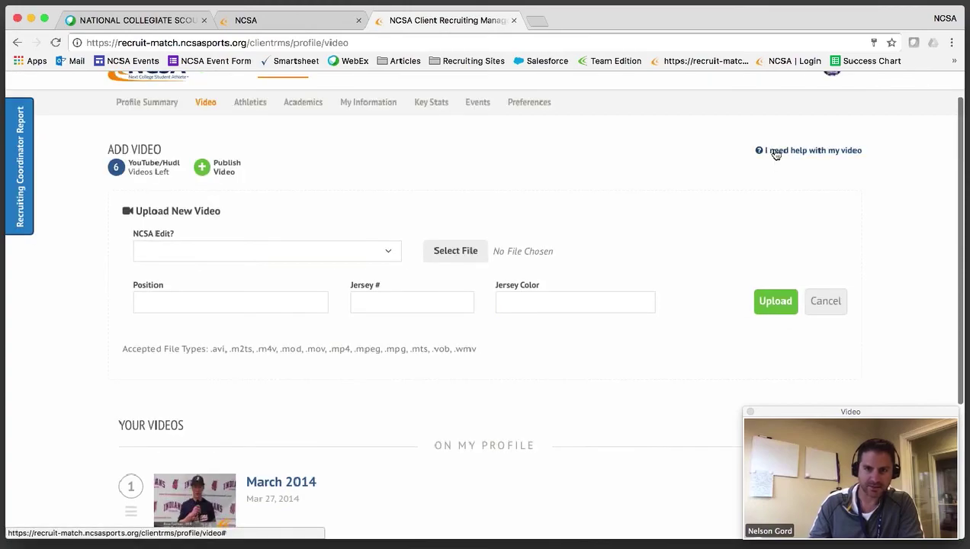
Search the video help for "baseball guidelines" and open the Baseball Video Guidelines article
click(775, 152)
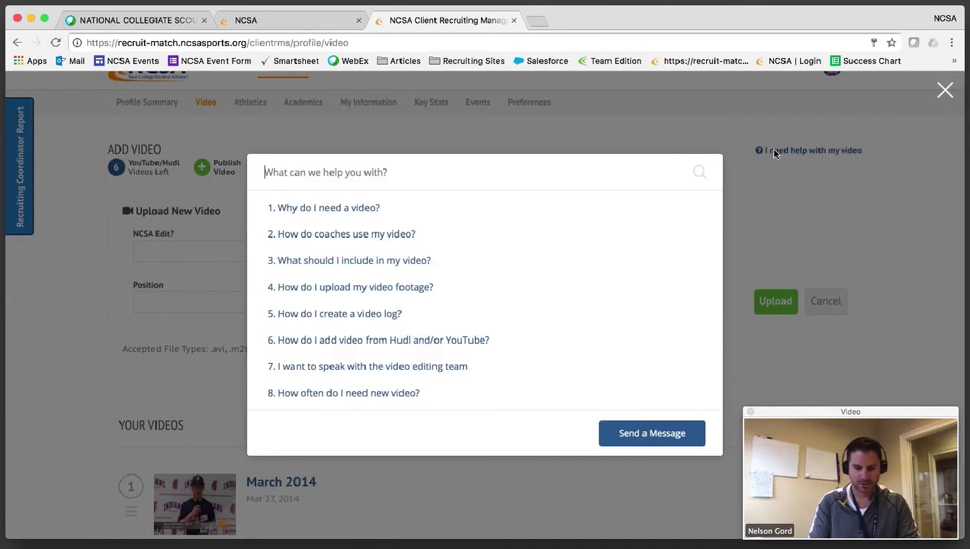
text(guidelines)
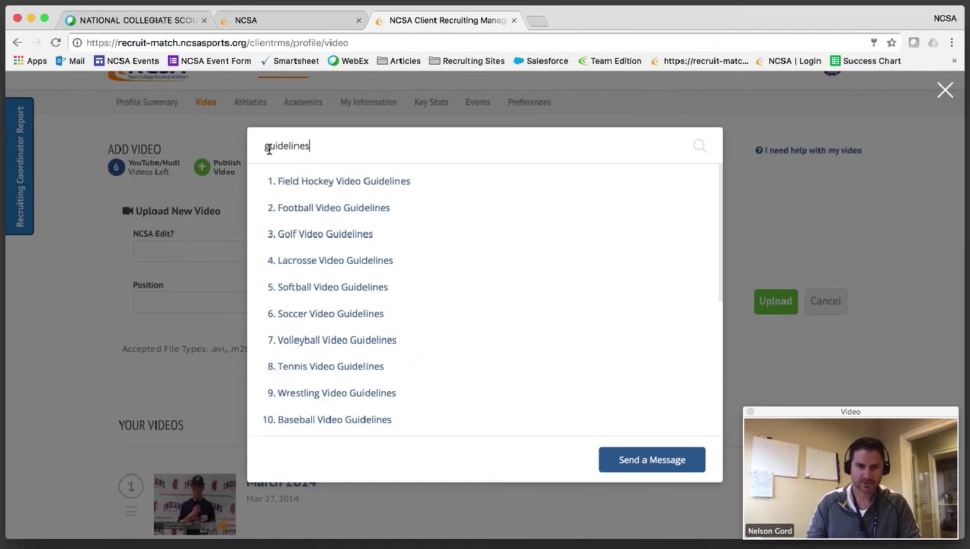
key(super+Left)
text(baseball)
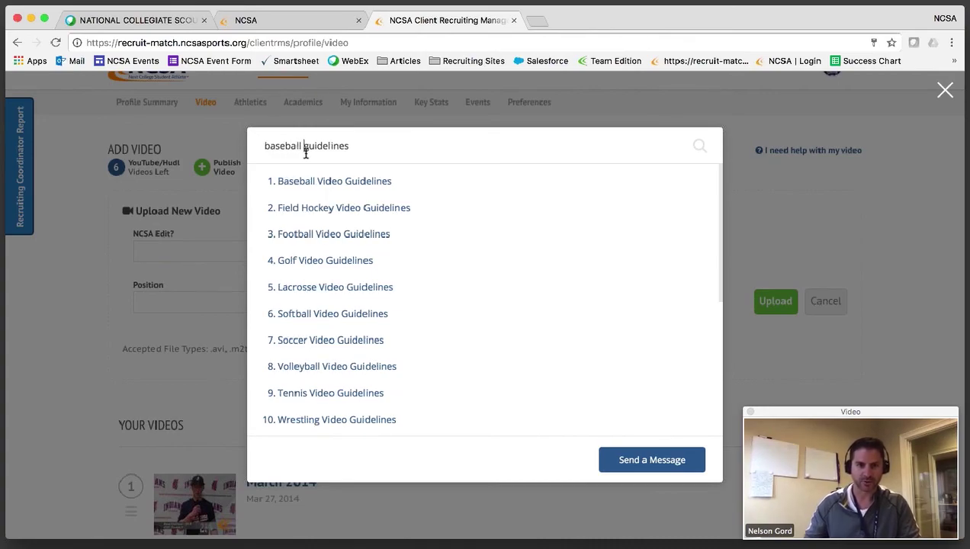
click(341, 182)
Read the Baseball Video Guidelines from the video log and position instructions through the example highlight videos, and close the article
scroll(410, 239, down, 3)
scroll(410, 239, up, 5)
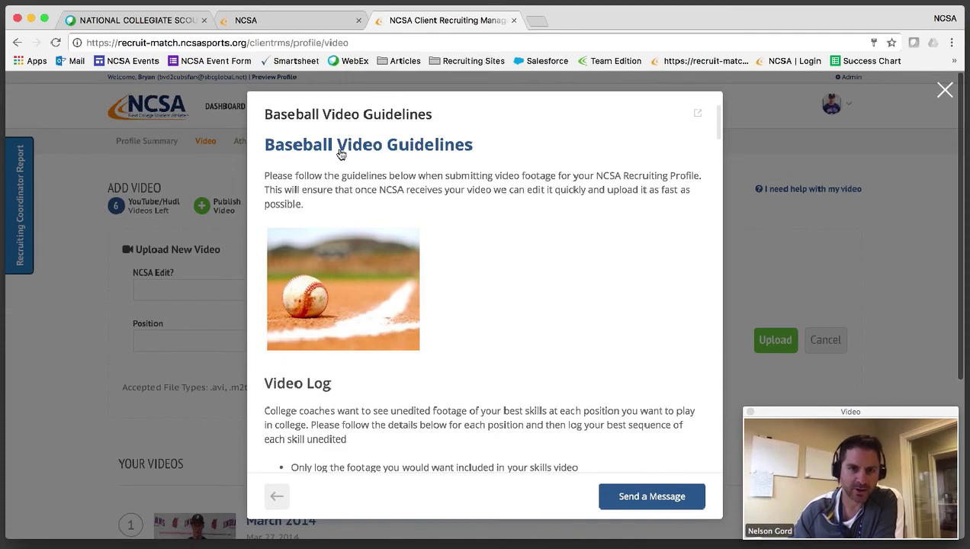
scroll(347, 183, down, 3)
scroll(296, 261, down, 6)
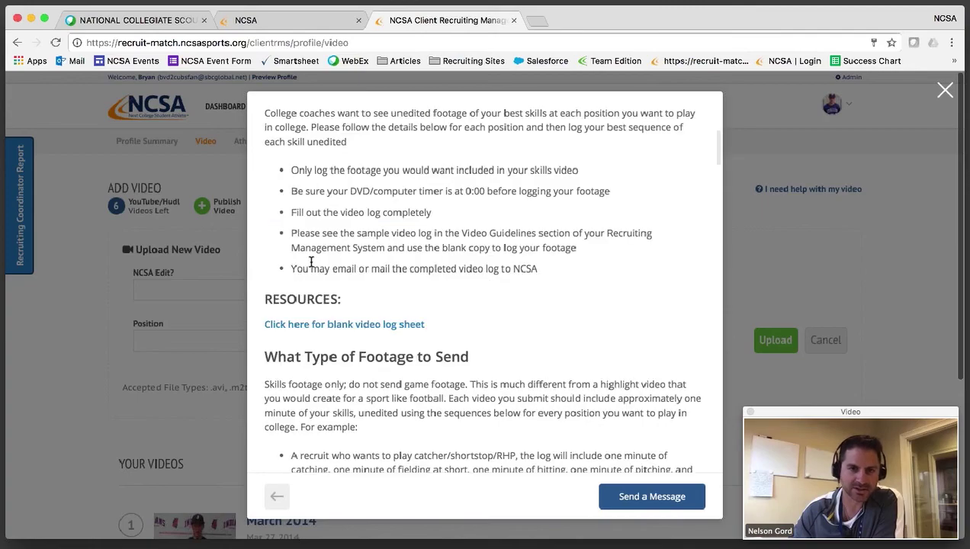
scroll(311, 262, down, 5)
scroll(293, 251, down, 9)
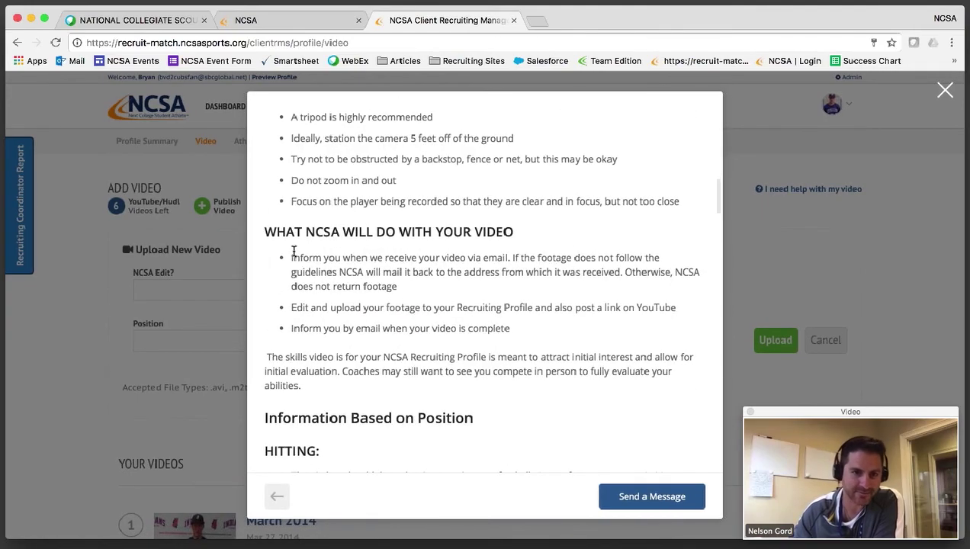
scroll(293, 251, down, 3)
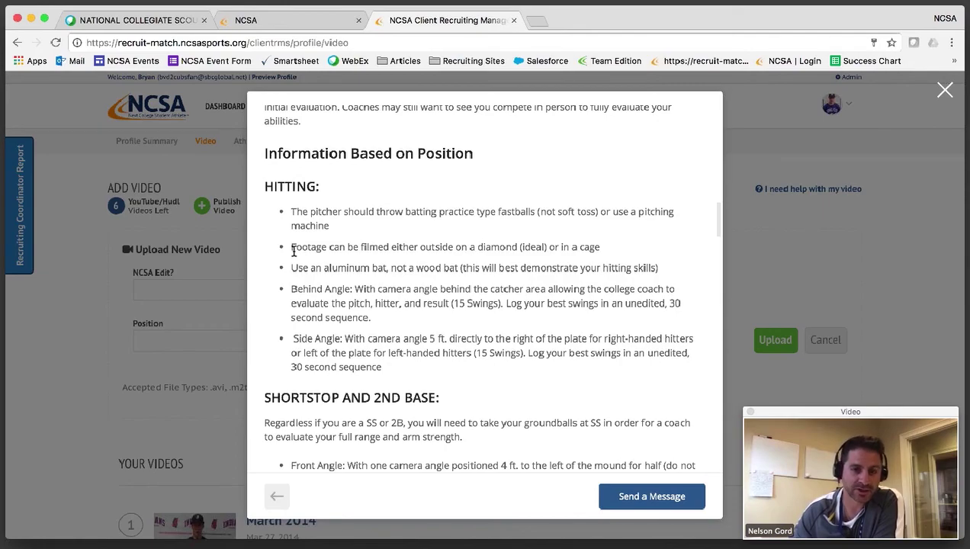
scroll(293, 251, down, 8)
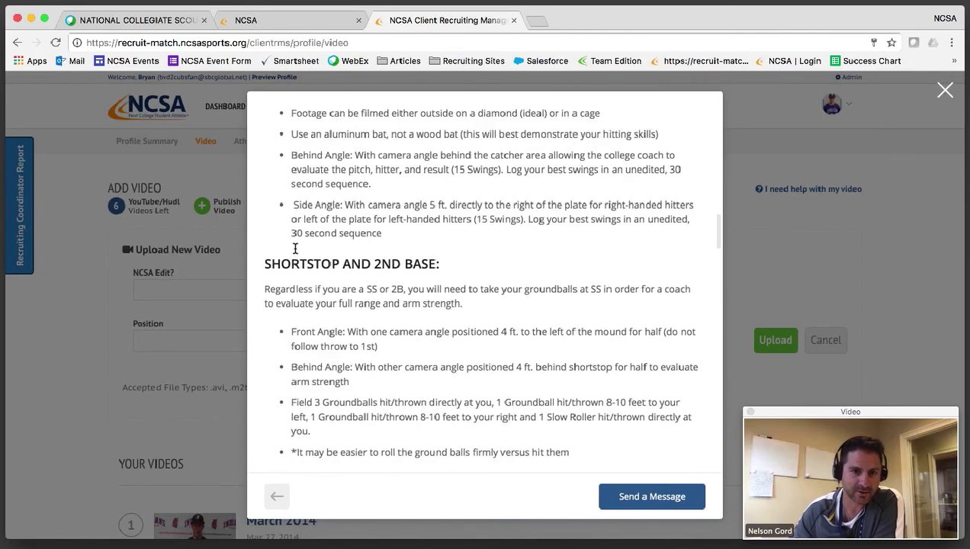
scroll(296, 252, down, 15)
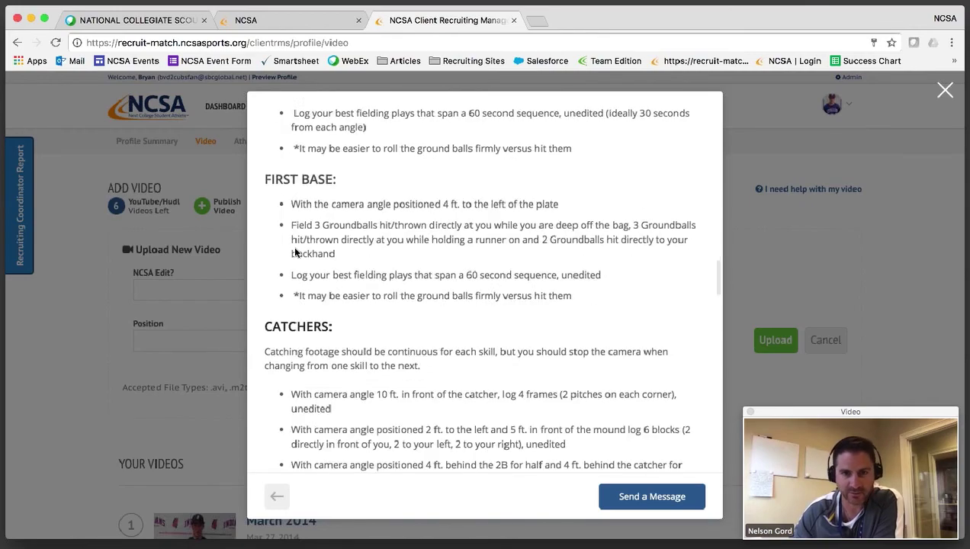
scroll(296, 252, down, 20)
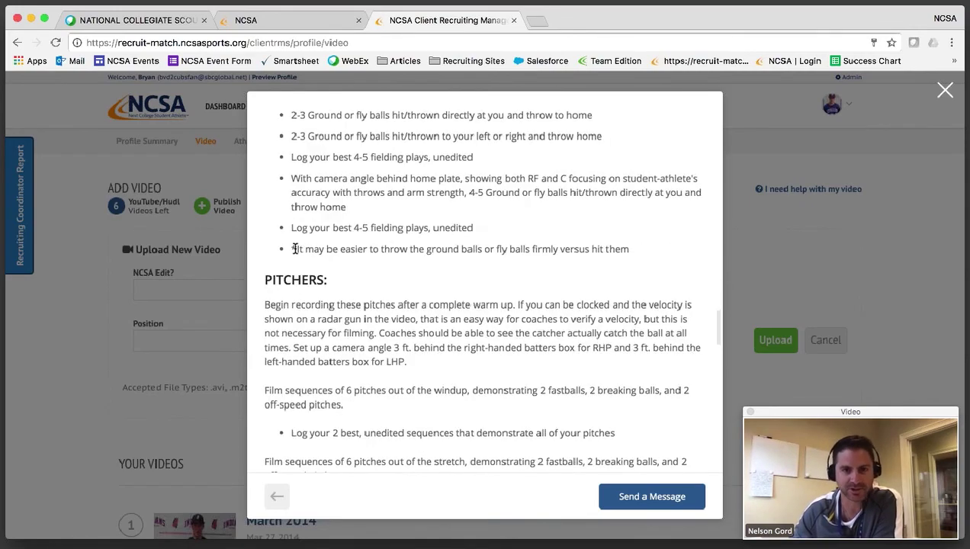
scroll(296, 252, down, 20)
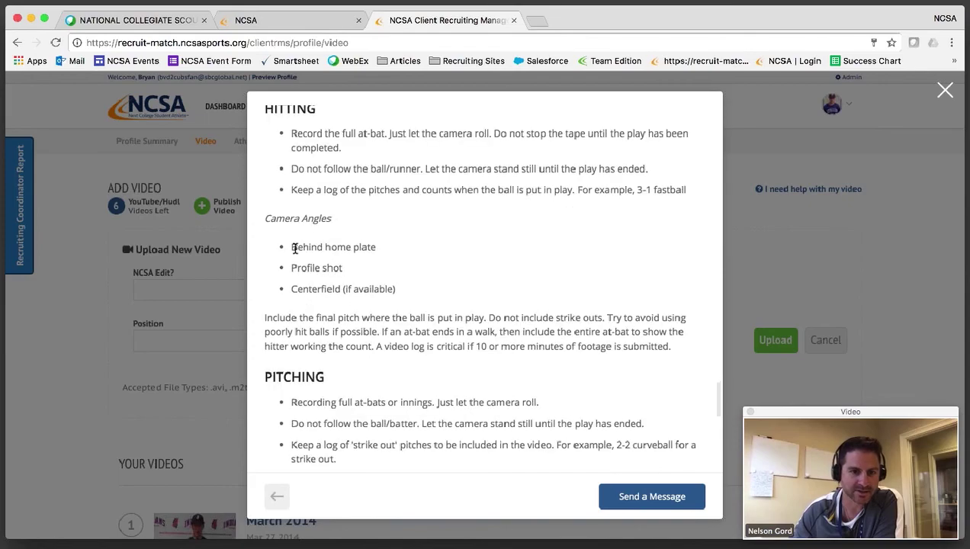
scroll(295, 249, down, 13)
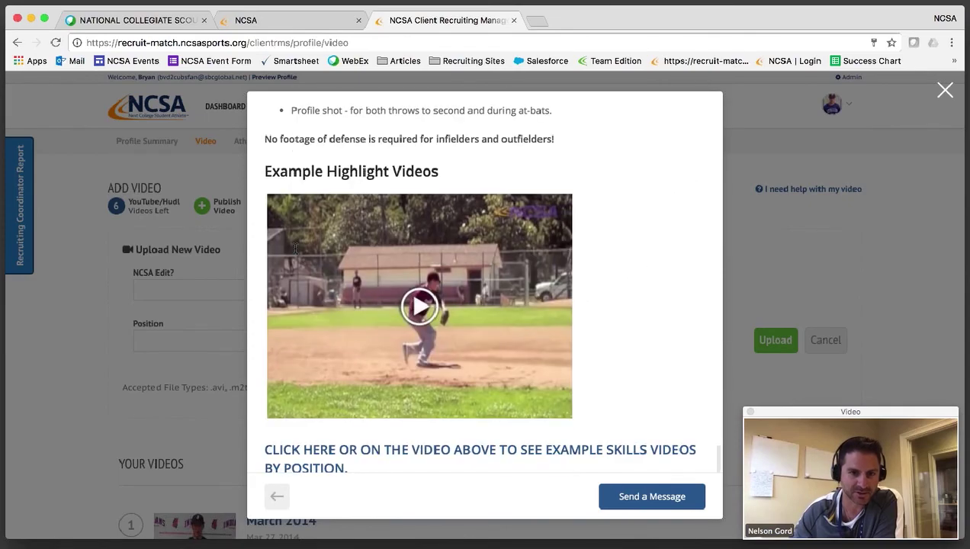
scroll(295, 249, down, 1)
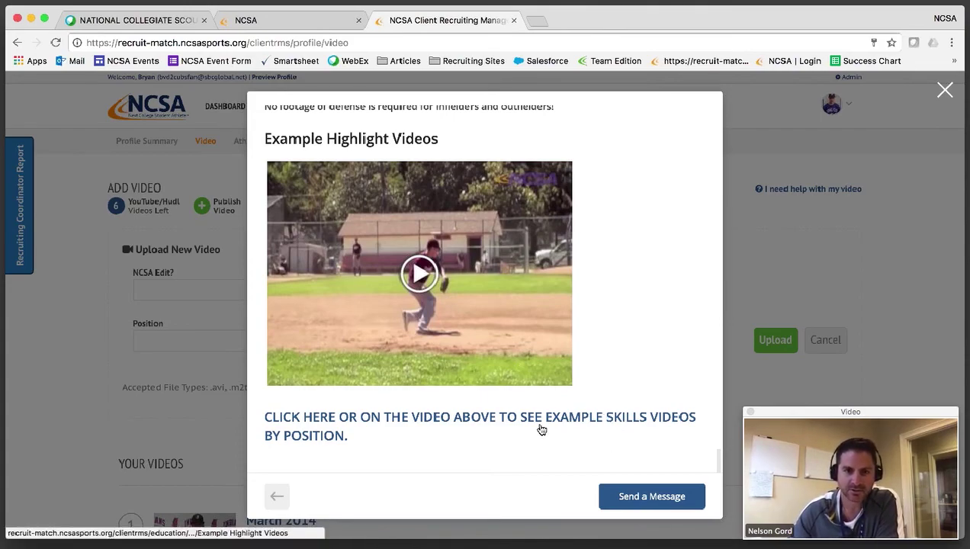
click(881, 242)
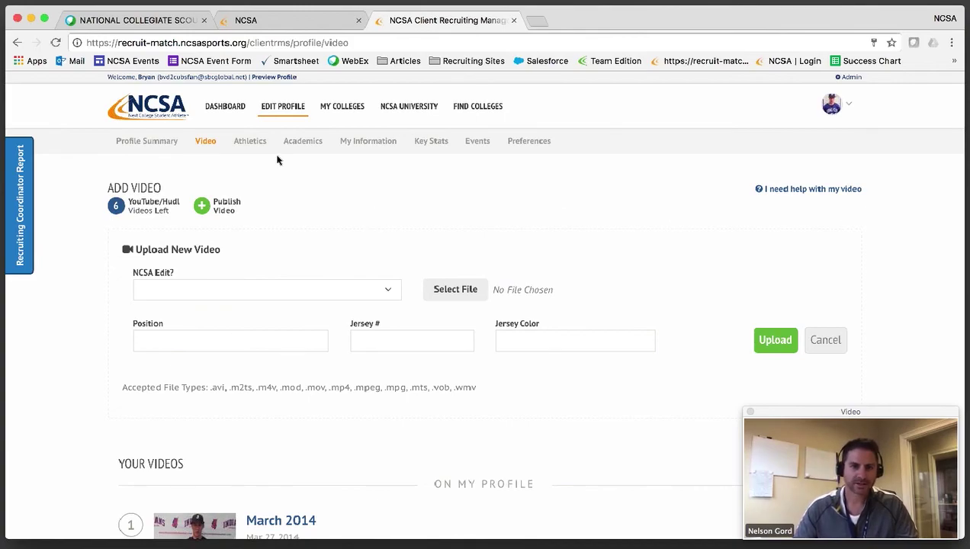
Open the Athletics section and review the high school teams, club teams, coach references, training, additional sports and press entries
click(255, 146)
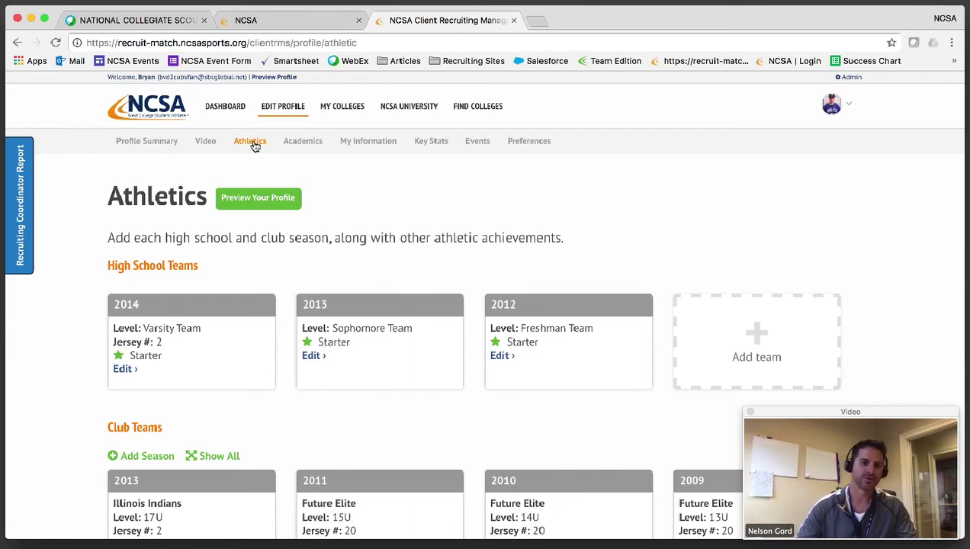
scroll(357, 379, down, 3)
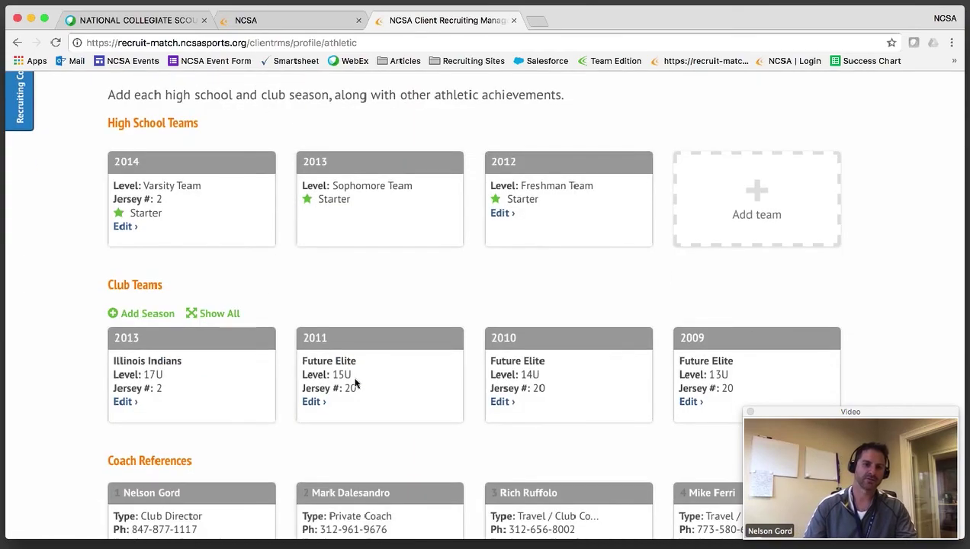
scroll(355, 384, down, 1)
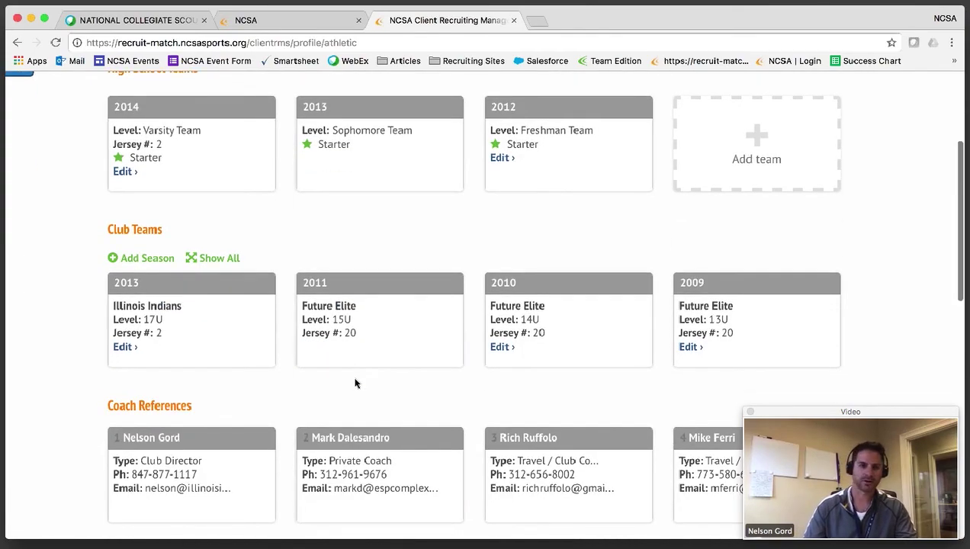
scroll(355, 381, down, 2)
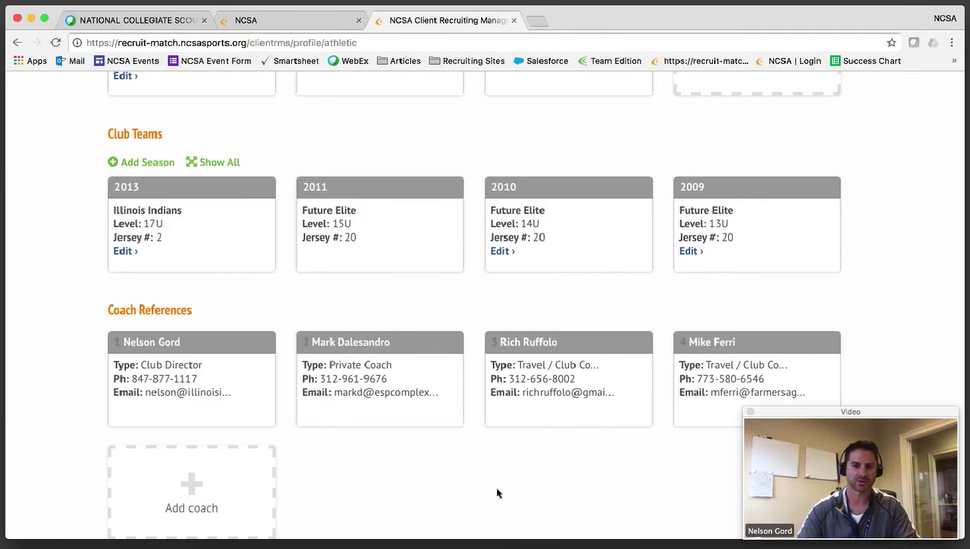
scroll(493, 492, down, 5)
scroll(492, 496, down, 2)
scroll(492, 497, up, 1)
scroll(492, 497, down, 5)
scroll(492, 496, down, 4)
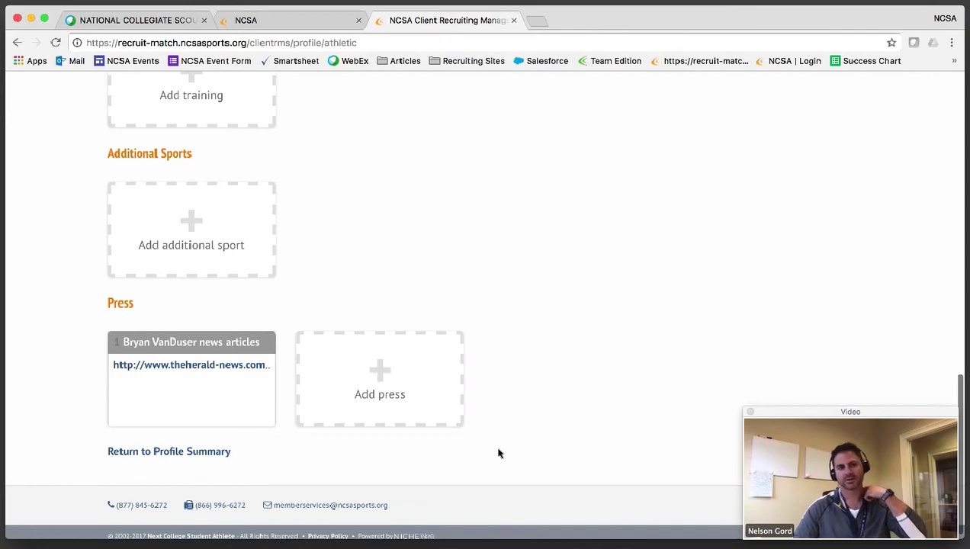
scroll(500, 451, up, 1)
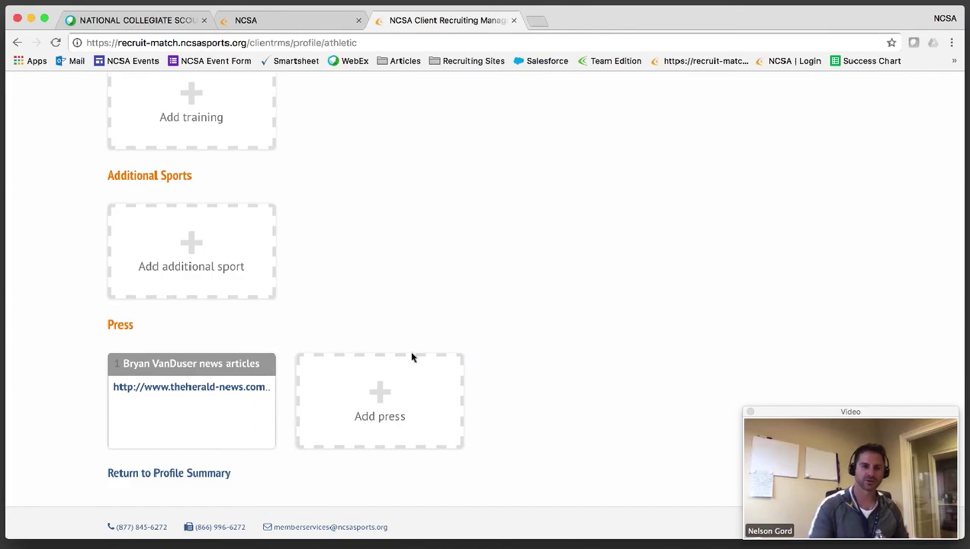
Open the Key Stats section and review the physical stats, positions and baseball stats entries
scroll(447, 366, up, 5)
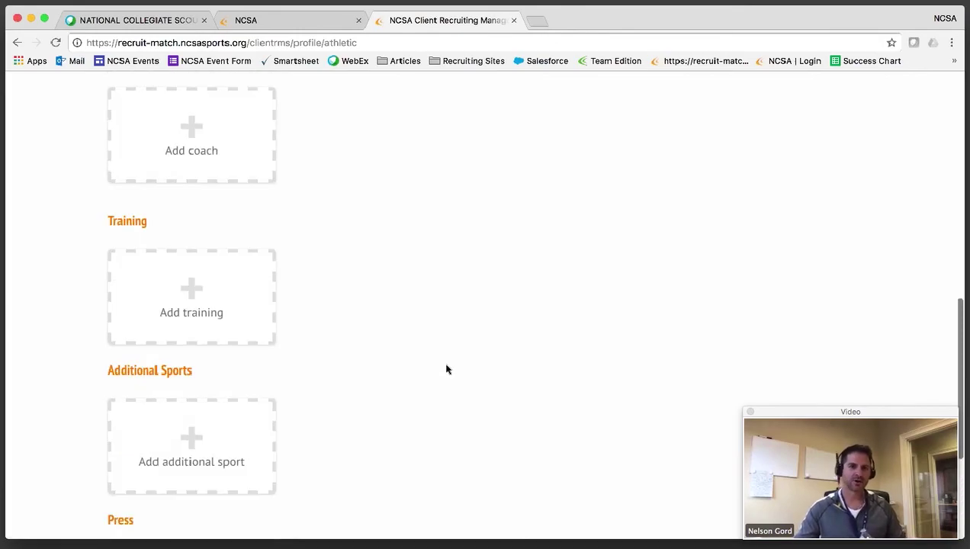
scroll(447, 369, up, 6)
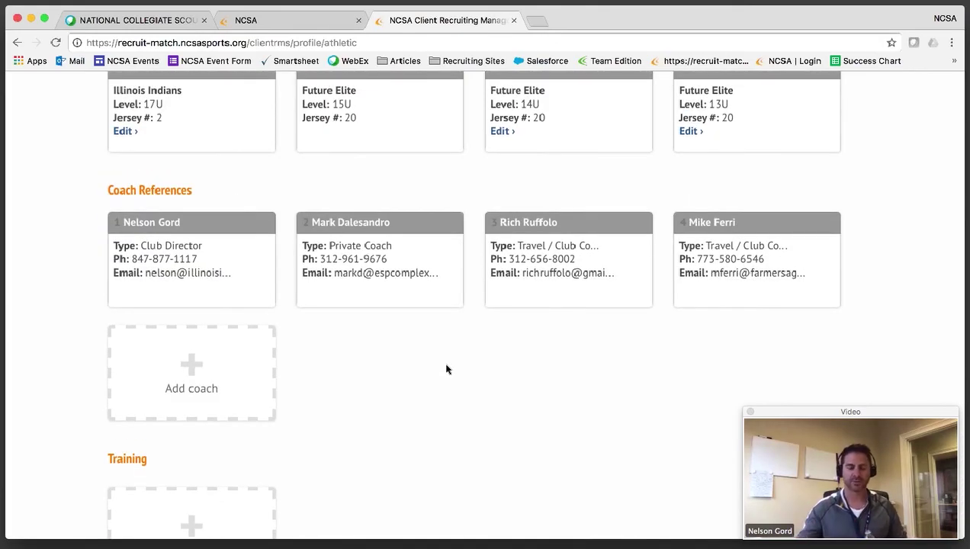
scroll(447, 369, up, 10)
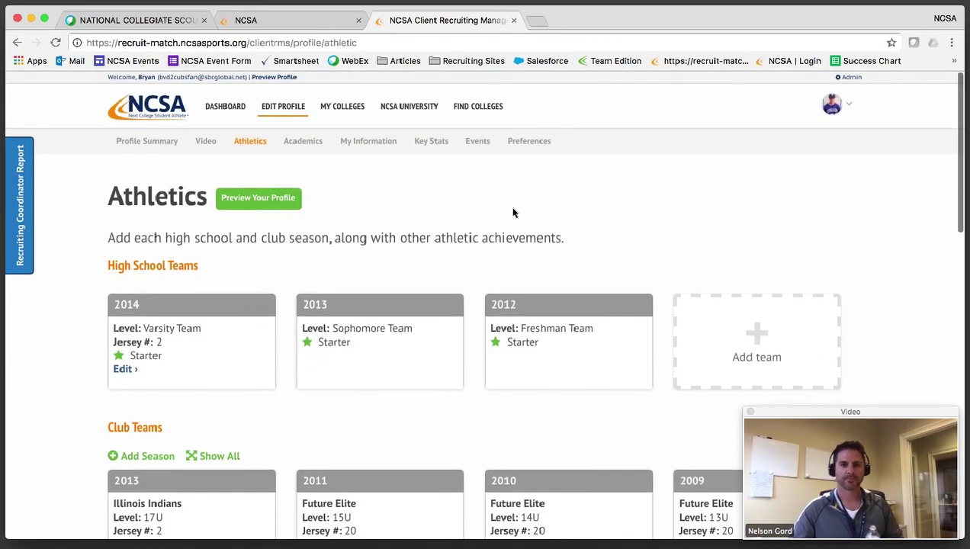
click(439, 147)
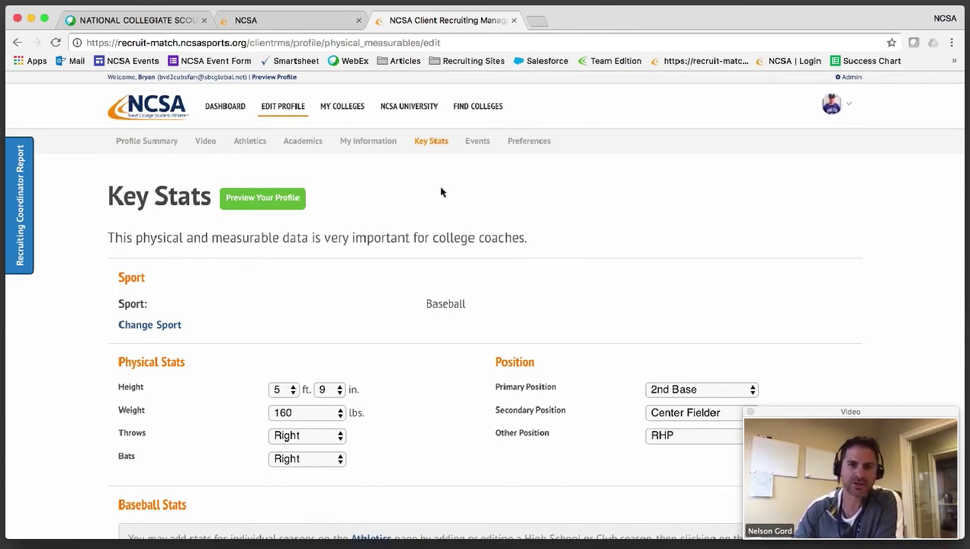
scroll(448, 219, down, 5)
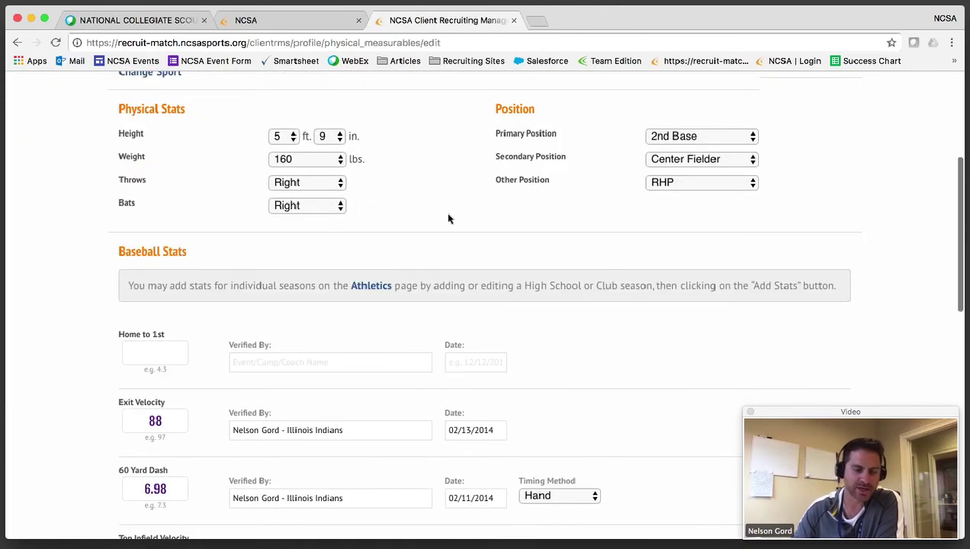
scroll(449, 219, down, 1)
scroll(449, 218, down, 3)
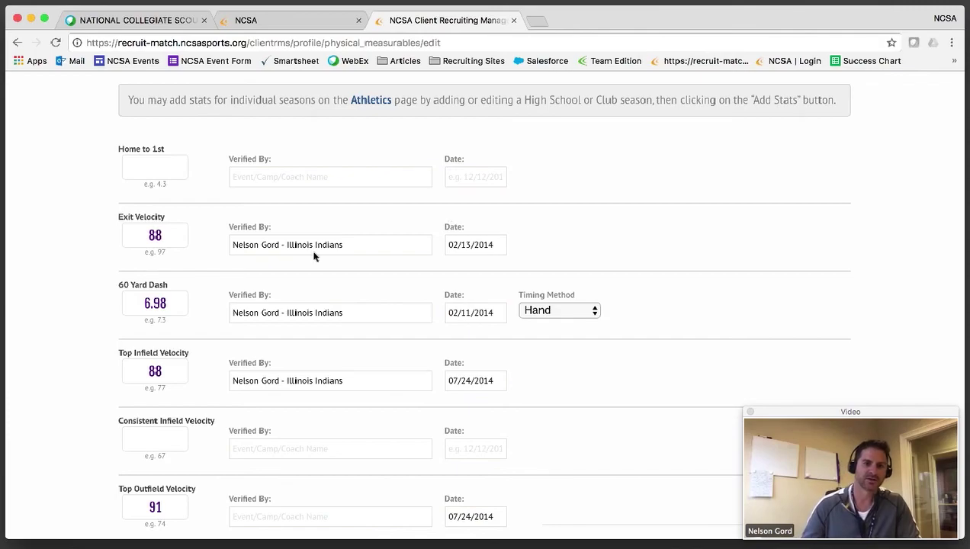
Examine the Exit Velocity value and its Verified By entry, and look over the remaining baseball stats down to the fastball and breaking ball velocities
drag(229, 244, 346, 246)
drag(162, 234, 147, 234)
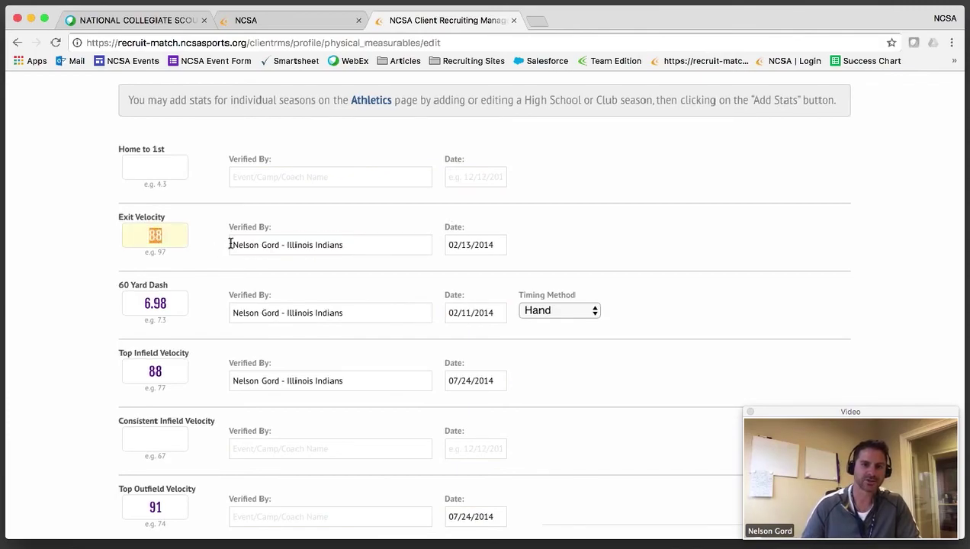
drag(230, 244, 376, 243)
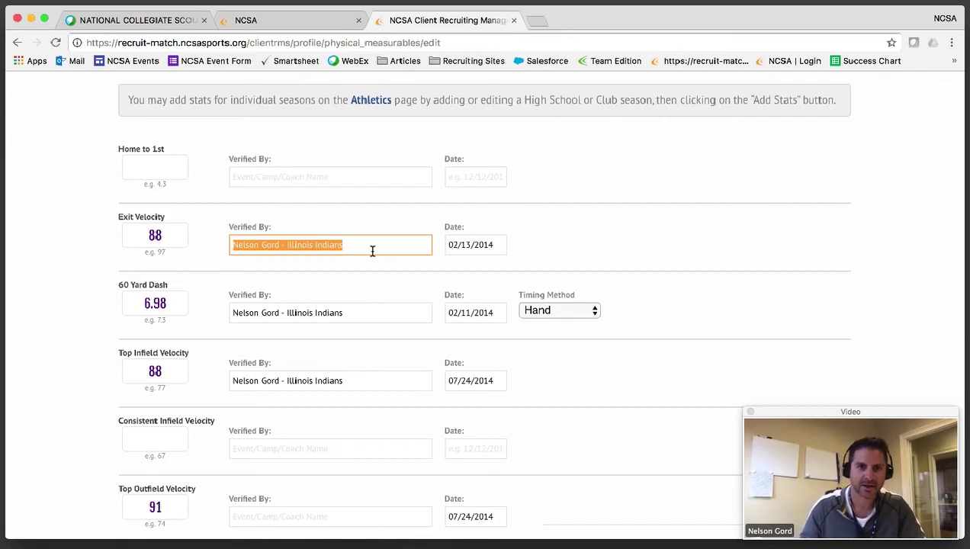
scroll(372, 250, up, 10)
scroll(364, 257, down, 20)
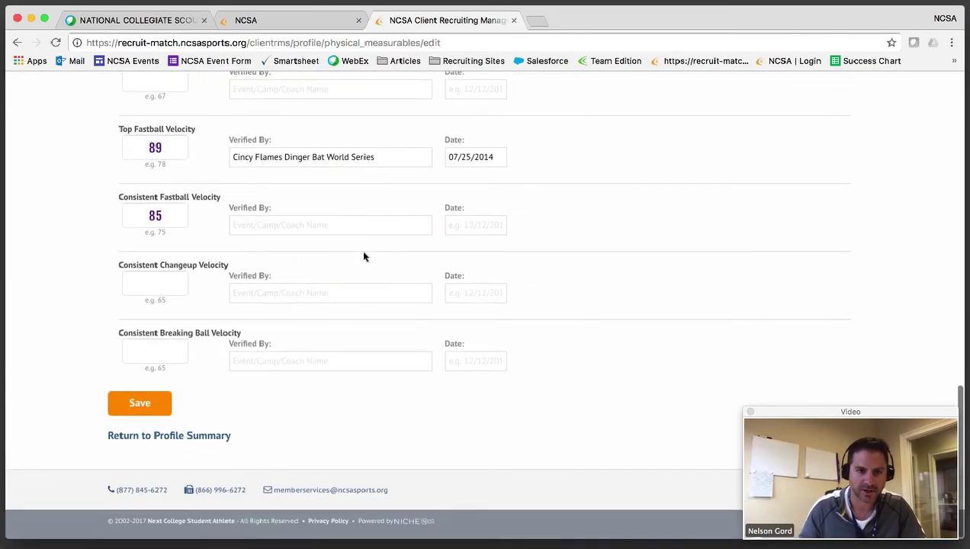
scroll(364, 257, up, 18)
scroll(363, 257, up, 3)
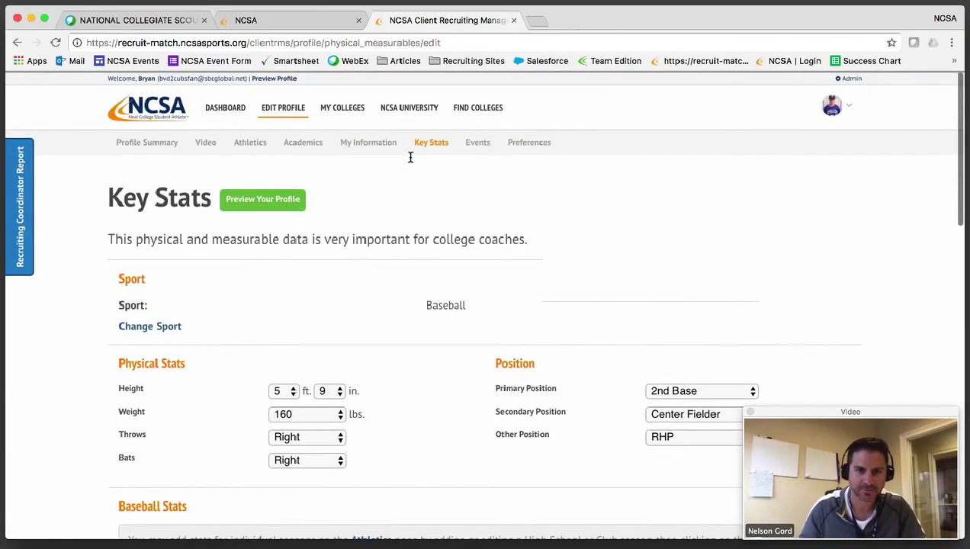
Open the Events section, bring up the form for adding a baseball event and view its category options
click(476, 146)
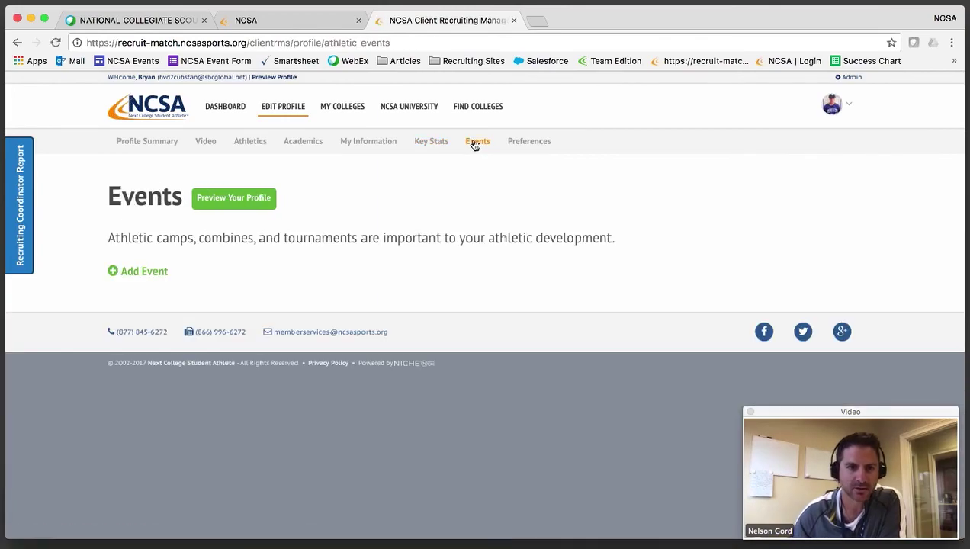
click(134, 279)
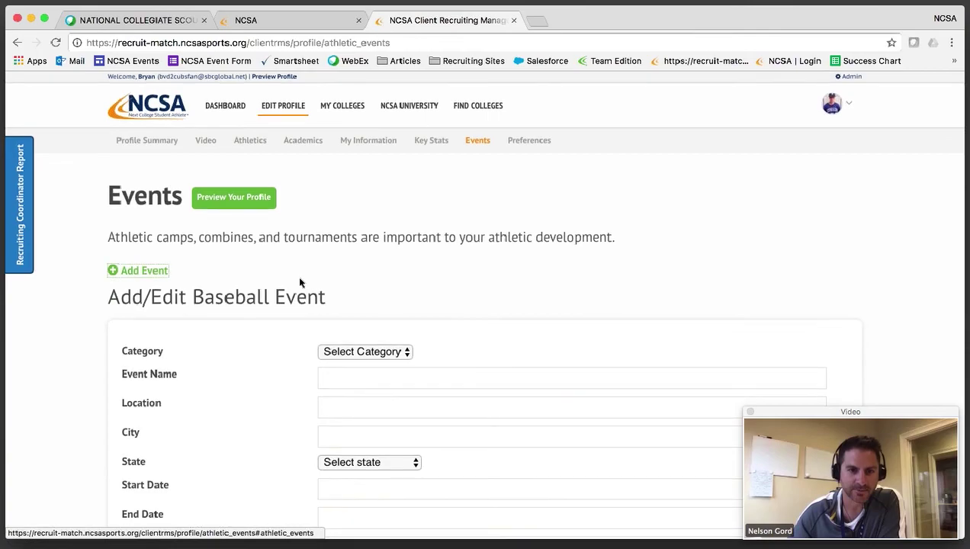
scroll(297, 275, down, 3)
click(358, 238)
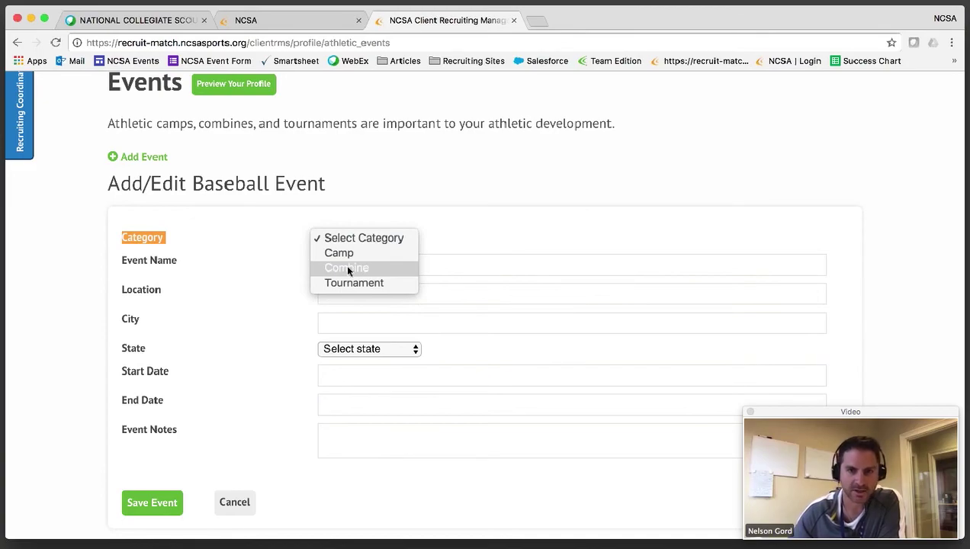
click(483, 201)
Review the remaining event form fields, including the event notes, end date and list of states
scroll(359, 416, down, 2)
click(351, 395)
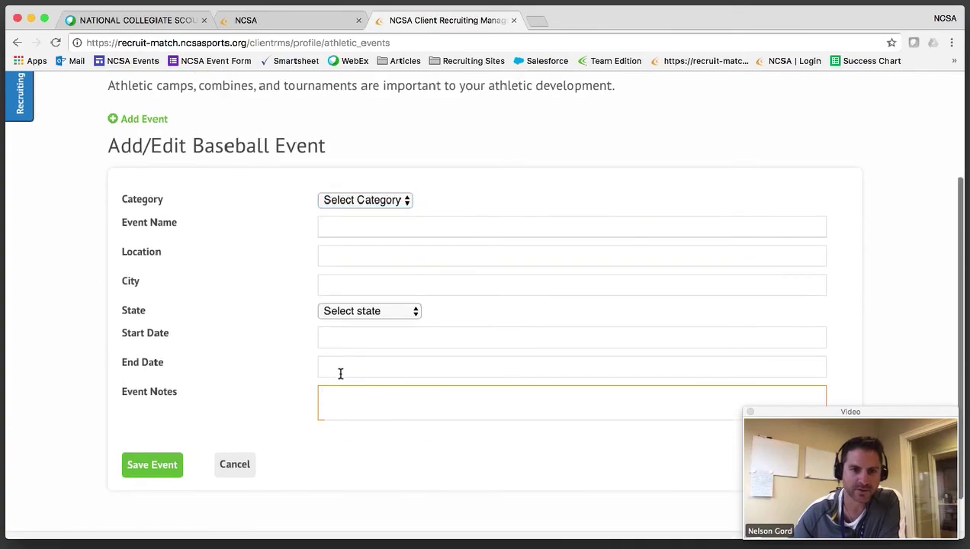
click(340, 372)
click(355, 311)
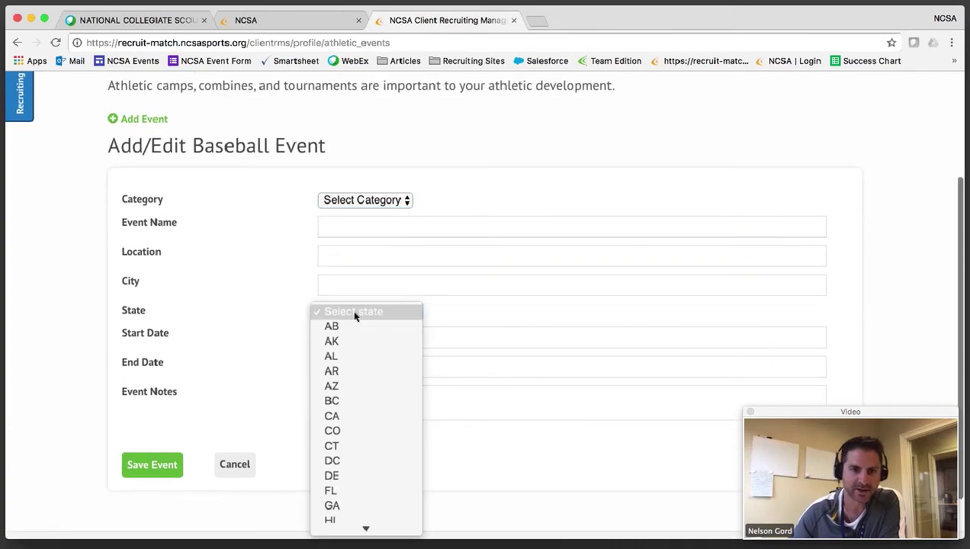
click(214, 278)
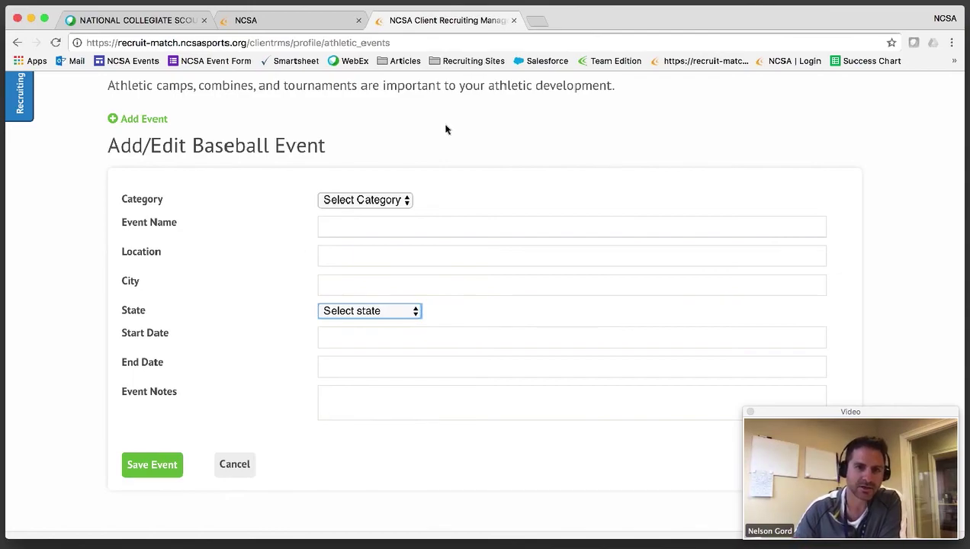
scroll(405, 169, up, 4)
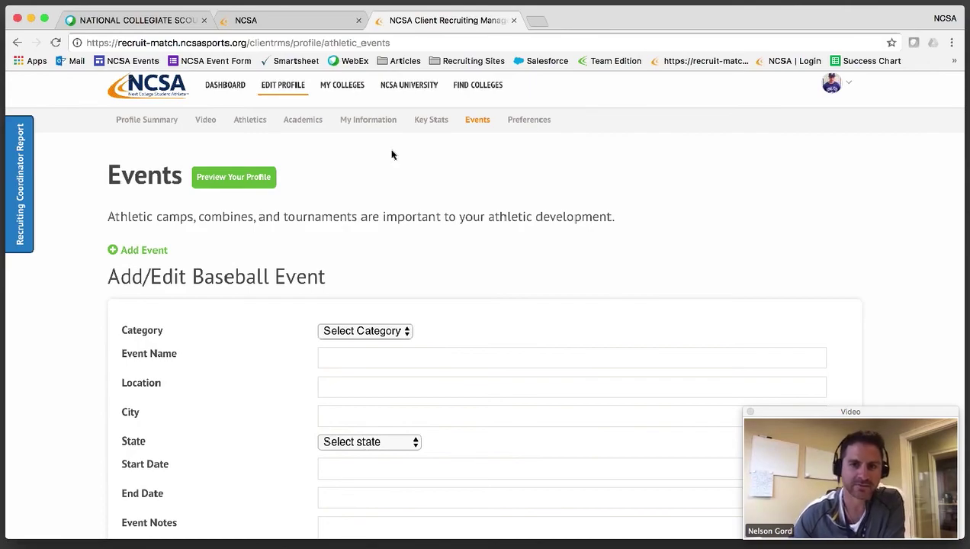
scroll(390, 157, up, 1)
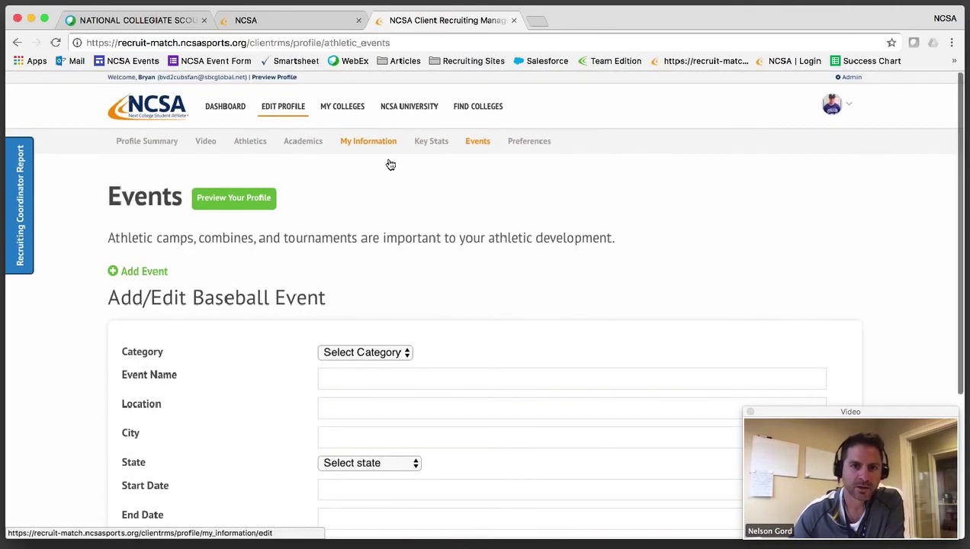
Open the Preferences section and review the Yes, Maybe and No choices for the state regions
click(535, 145)
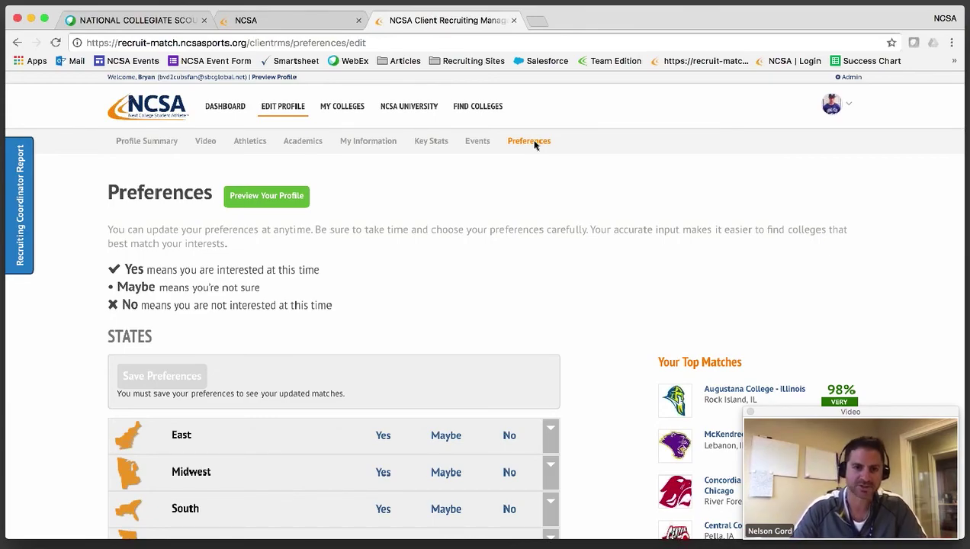
scroll(513, 248, down, 3)
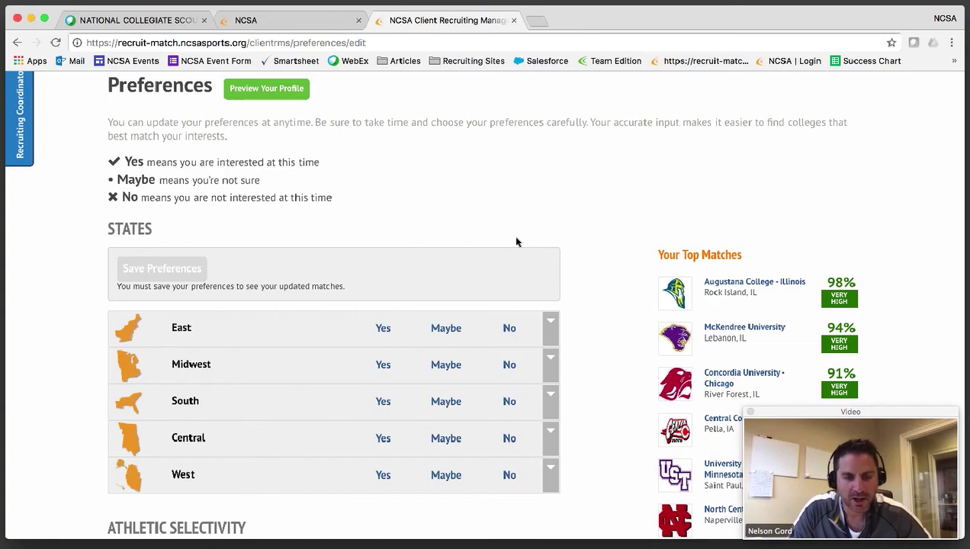
scroll(530, 234, down, 3)
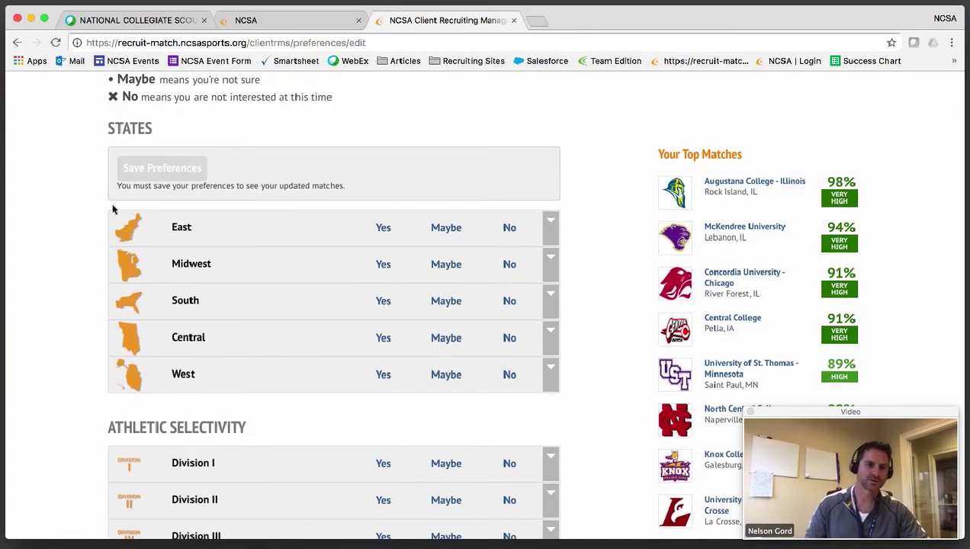
click(510, 264)
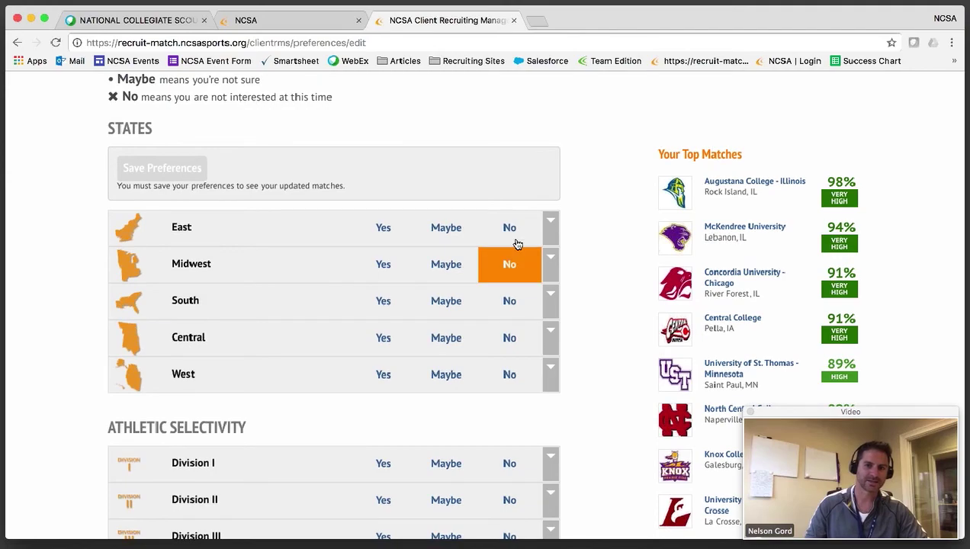
click(181, 237)
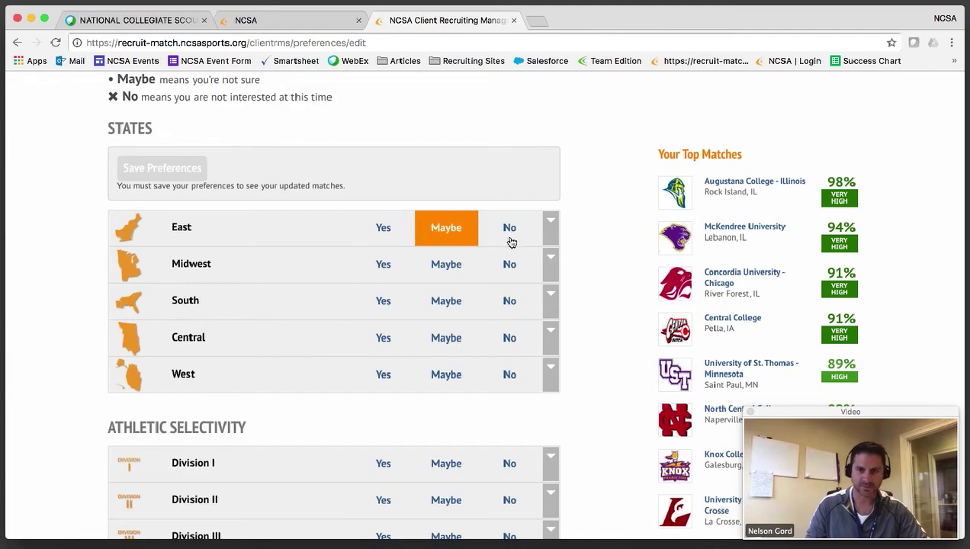
Expand the East region and review the preference marked for each of its states
click(551, 229)
scroll(442, 252, down, 3)
scroll(439, 263, down, 3)
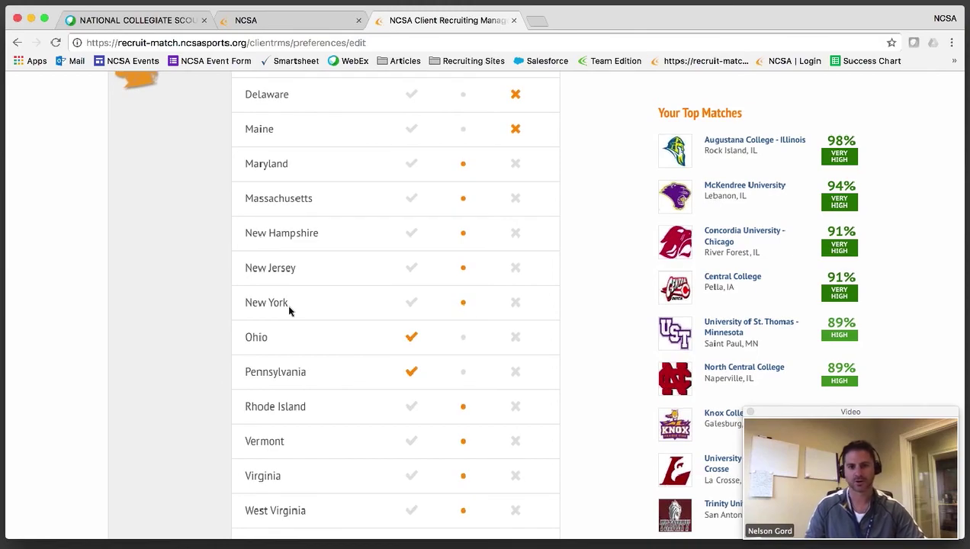
scroll(286, 335, down, 3)
scroll(284, 330, up, 1)
scroll(285, 330, down, 4)
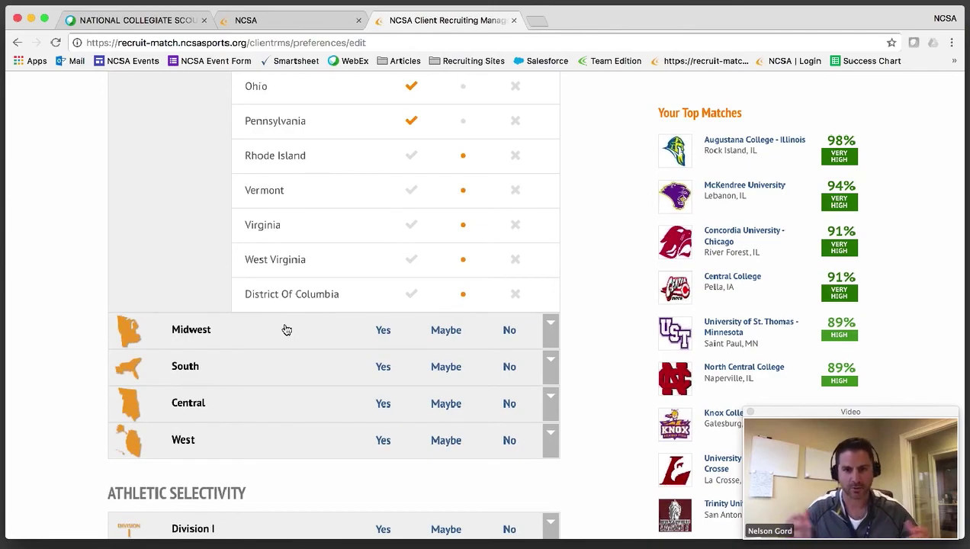
Expand Division I, Division II, Division III and NAIA under Athletic Selectivity to view their competitiveness preferences
scroll(295, 338, down, 6)
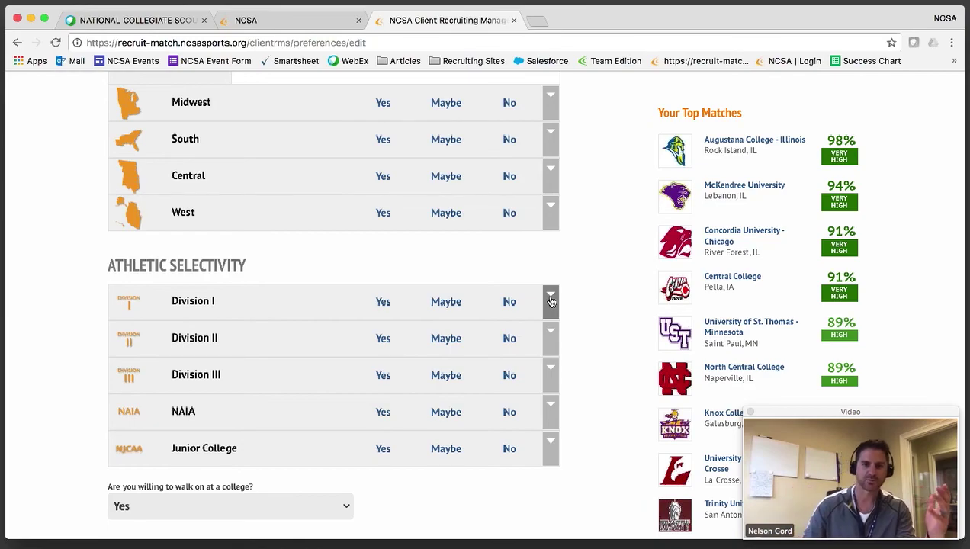
click(550, 301)
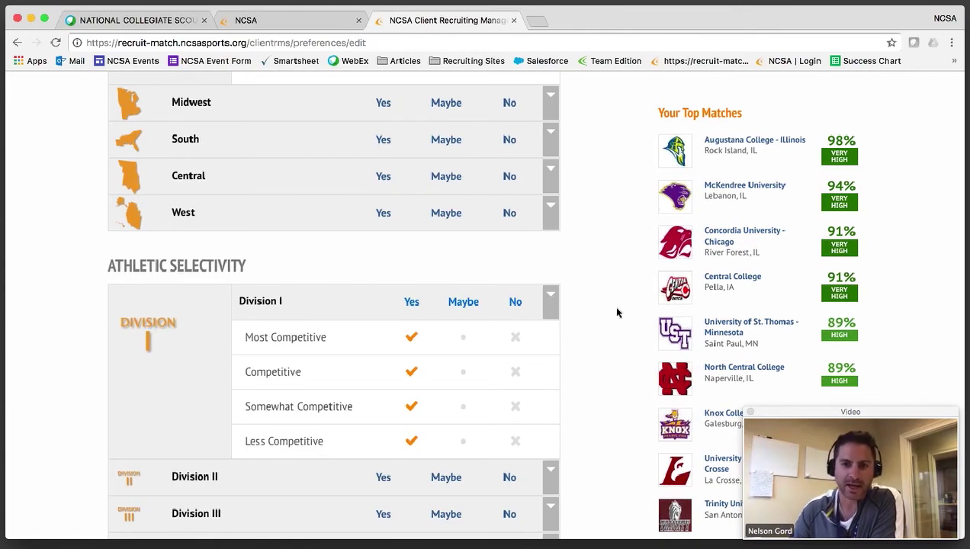
scroll(614, 314, down, 3)
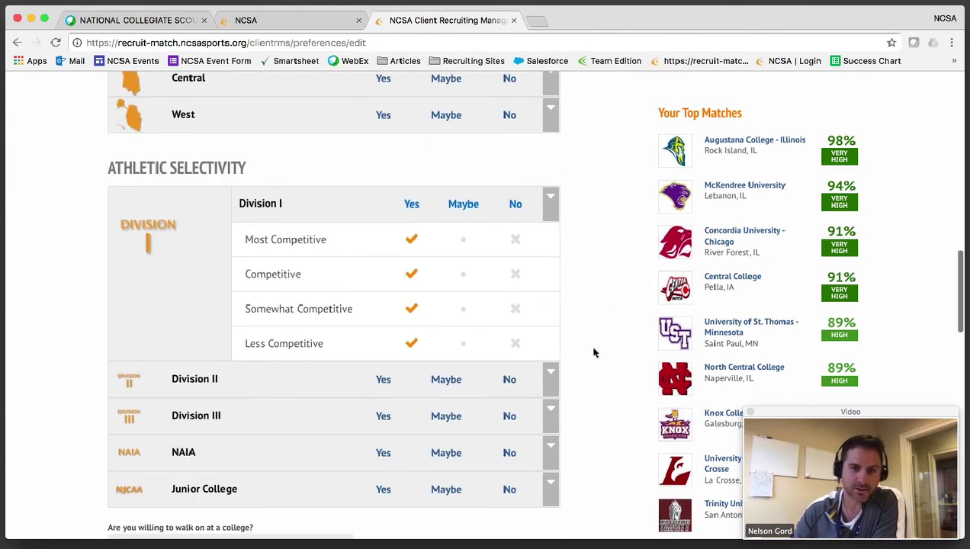
click(550, 368)
scroll(589, 360, down, 3)
click(549, 378)
scroll(547, 381, down, 5)
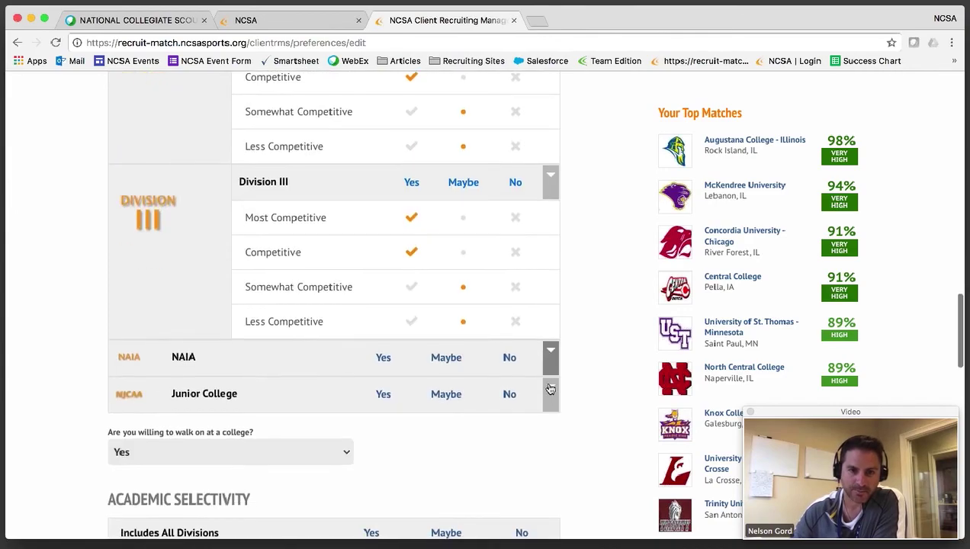
click(550, 358)
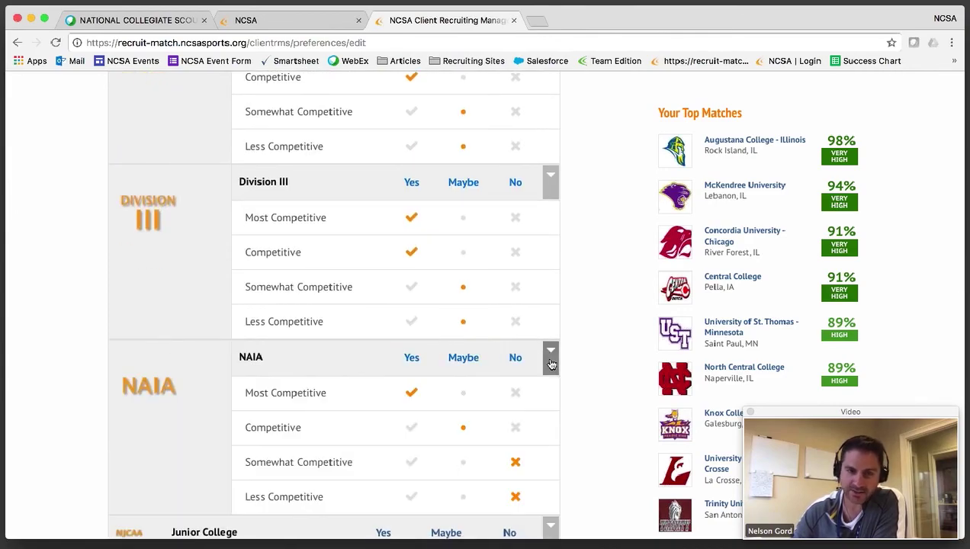
Expand the Junior College preferences and review them along with the walk-on question and the Academic Selectivity choices
scroll(616, 369, down, 2)
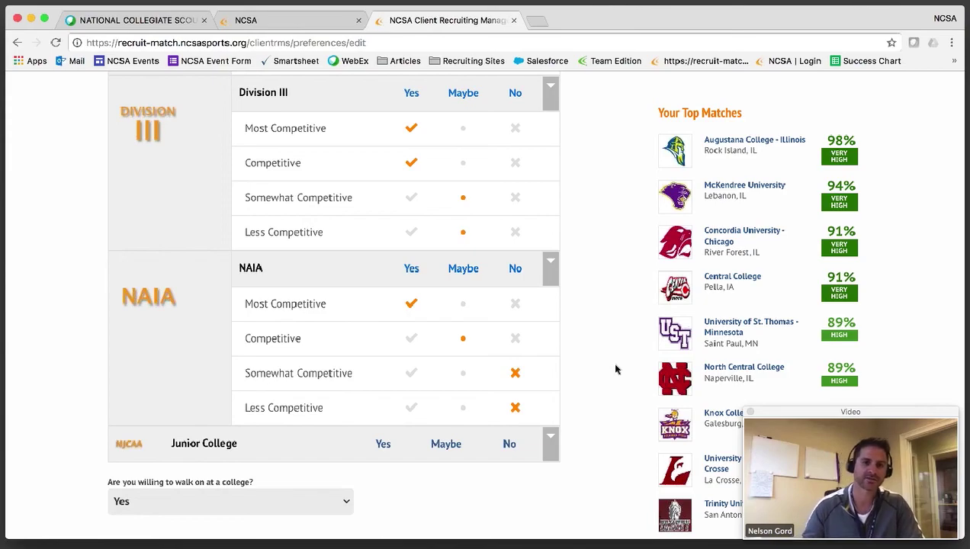
scroll(610, 381, down, 1)
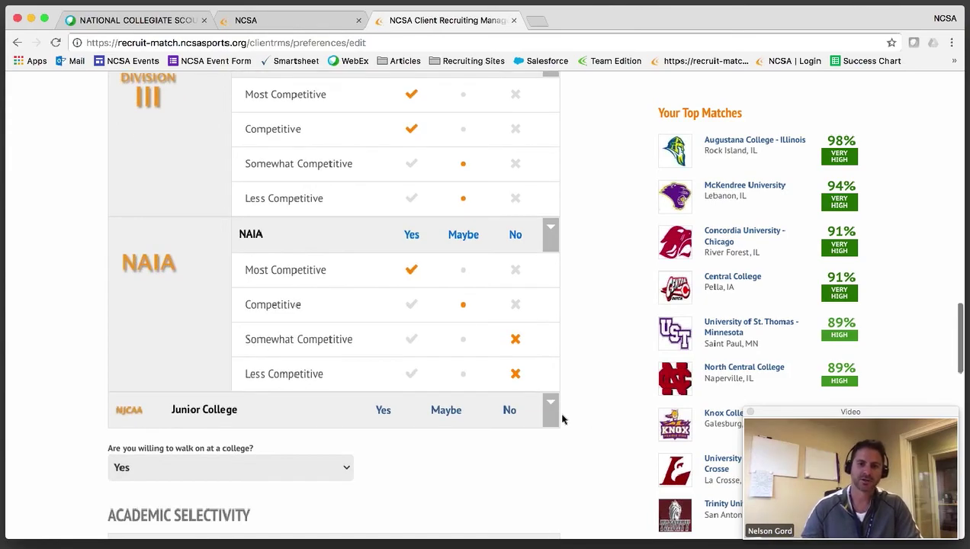
click(554, 417)
scroll(576, 416, down, 4)
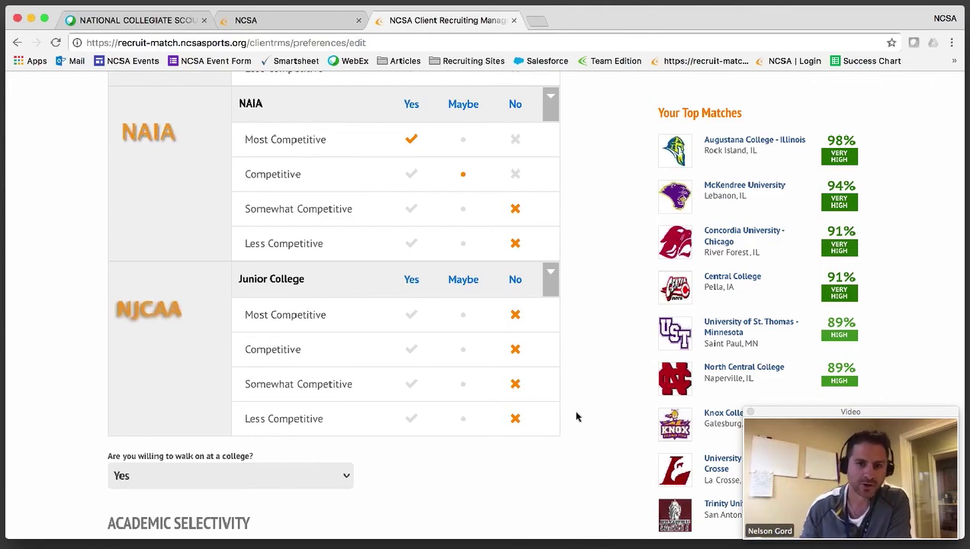
scroll(578, 405, down, 3)
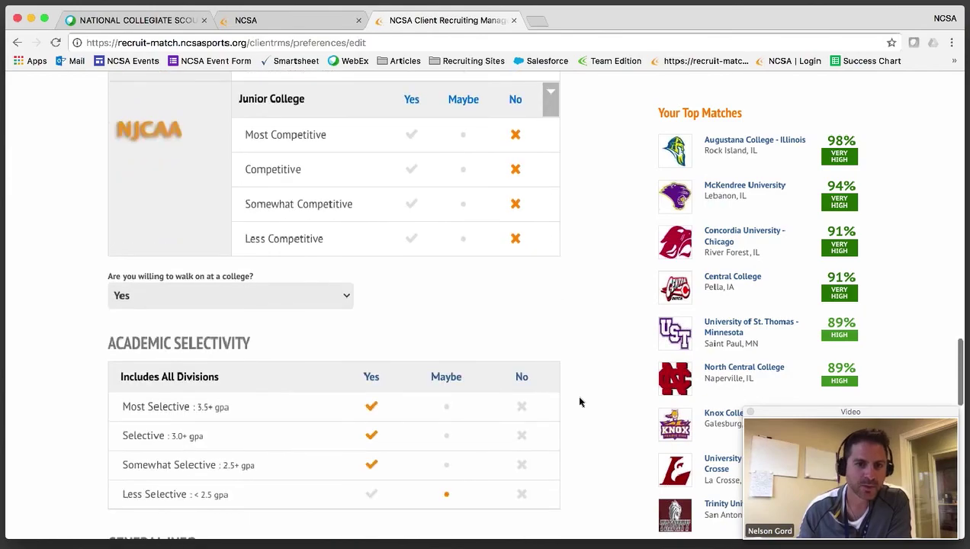
scroll(580, 402, down, 3)
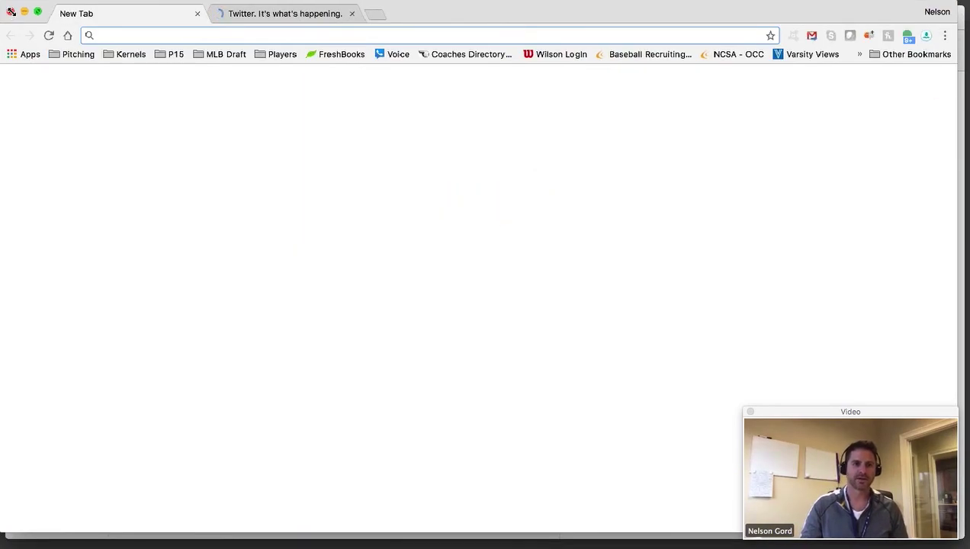
Switch back to the NCSA preferences window and review the Yes, Maybe and No choices under Academic Selectivity
key(super+grave)
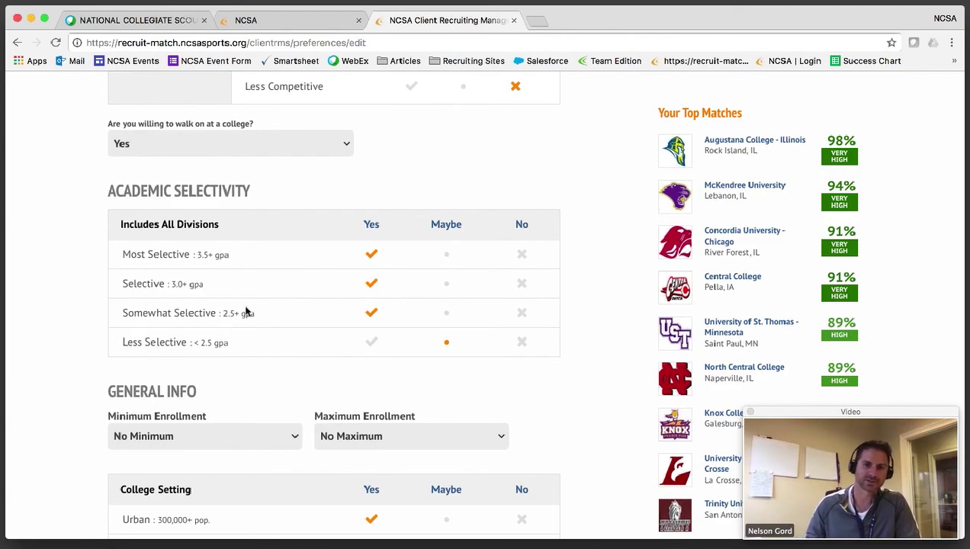
click(510, 341)
click(440, 342)
click(498, 342)
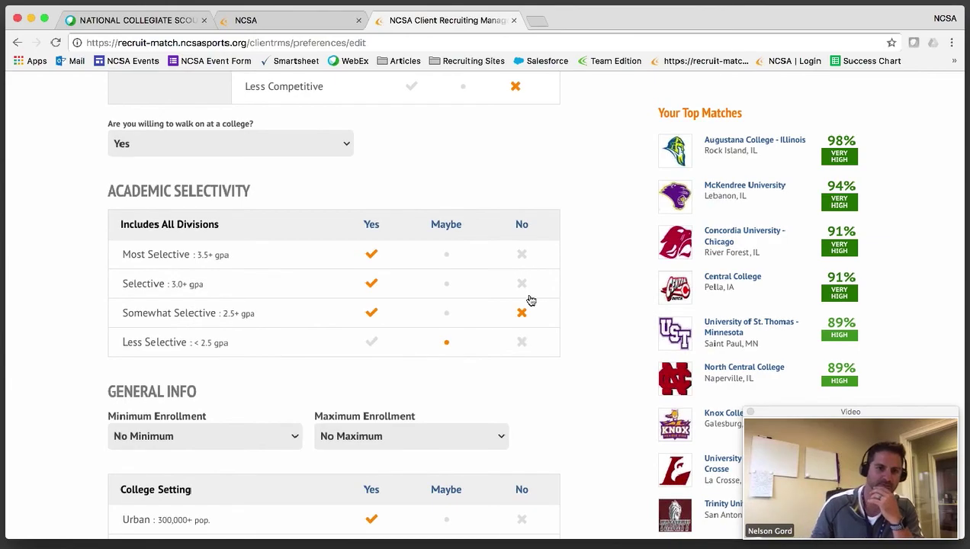
Review the remaining preferences: enrollment limits, College Setting, College Type, Majors and Sharing Settings
scroll(524, 302, down, 5)
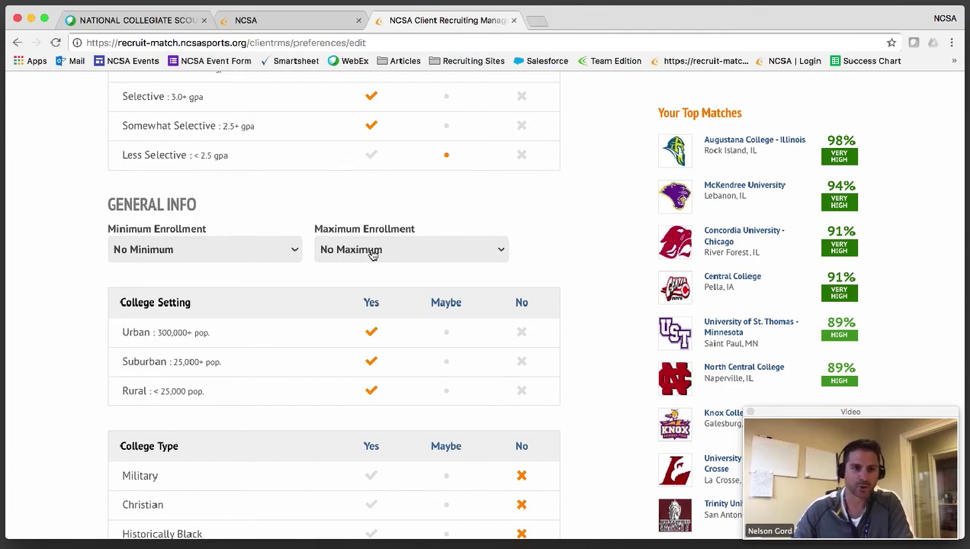
scroll(368, 251, down, 2)
scroll(418, 293, down, 3)
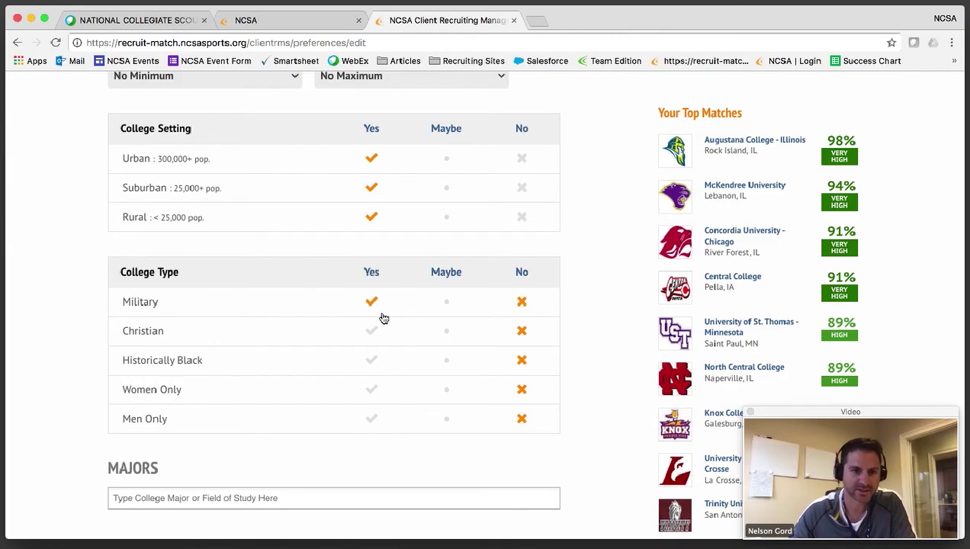
scroll(384, 318, down, 4)
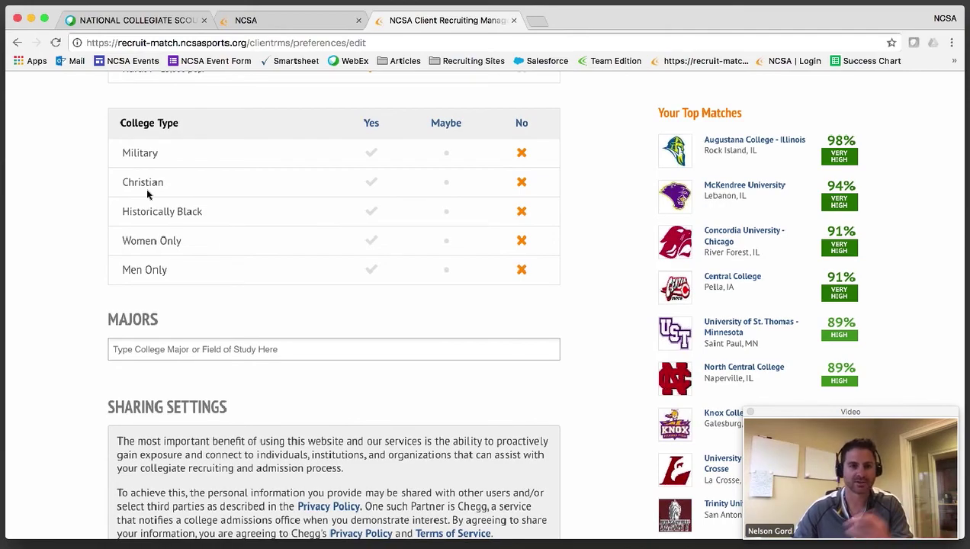
scroll(148, 195, down, 5)
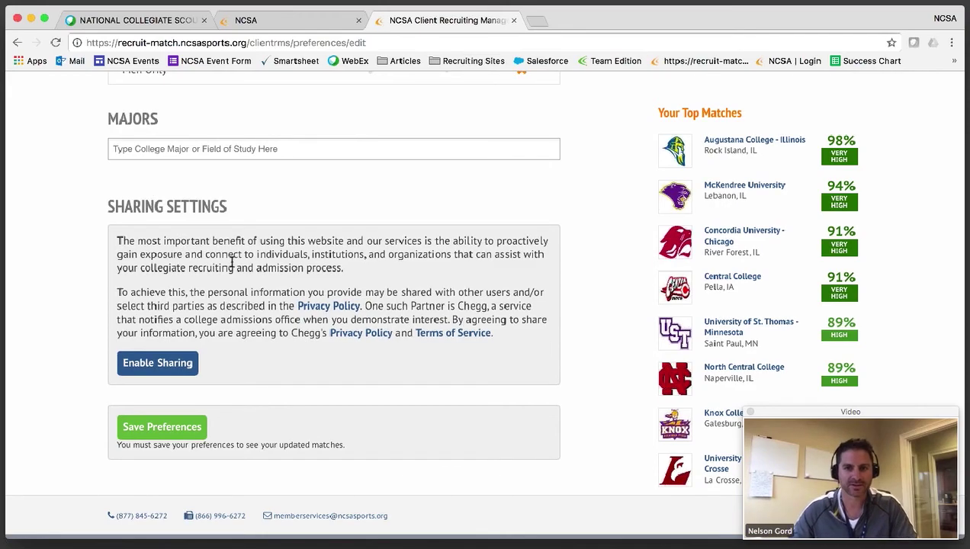
scroll(575, 314, down, 1)
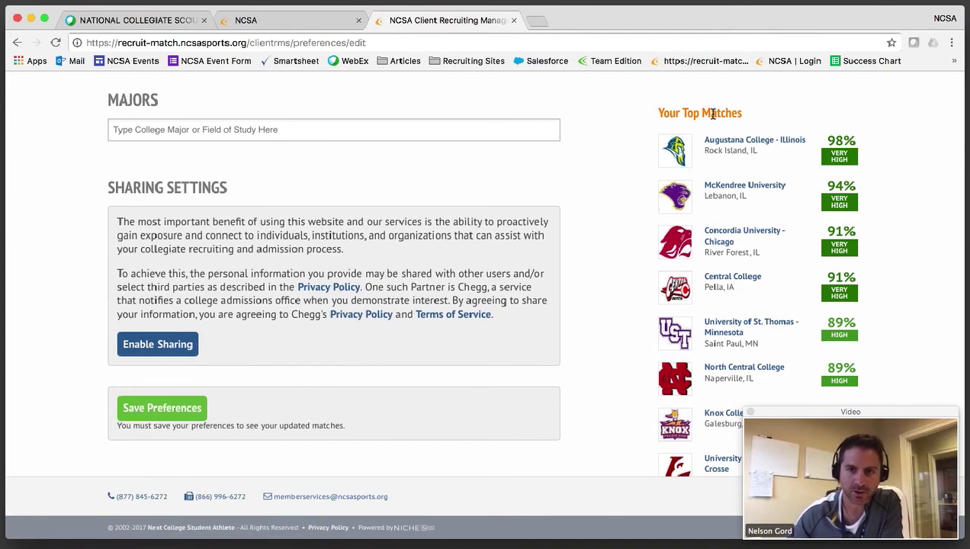
Look over the Your Top Matches list and return to the start of the Preferences page
scroll(731, 195, up, 4)
scroll(731, 195, up, 15)
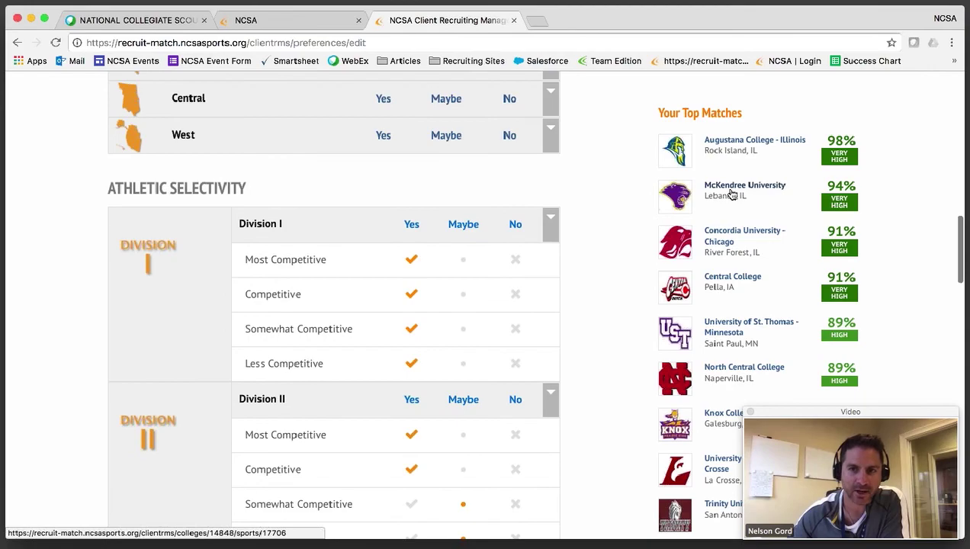
scroll(730, 194, up, 15)
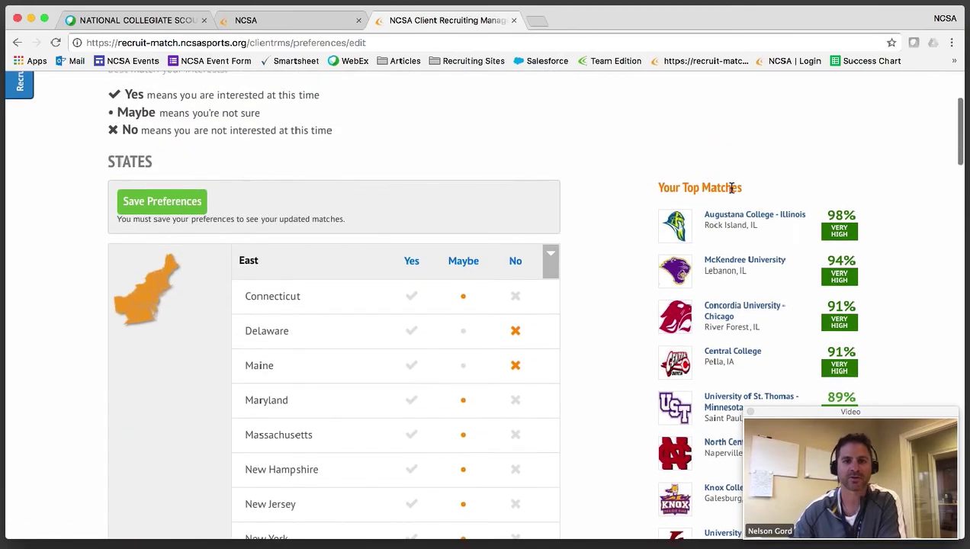
scroll(731, 187, up, 2)
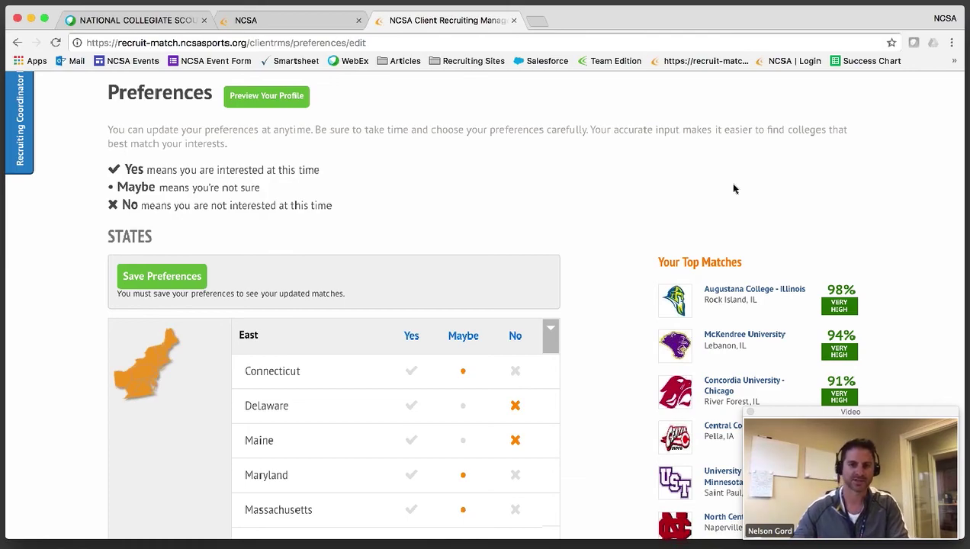
scroll(749, 232, up, 3)
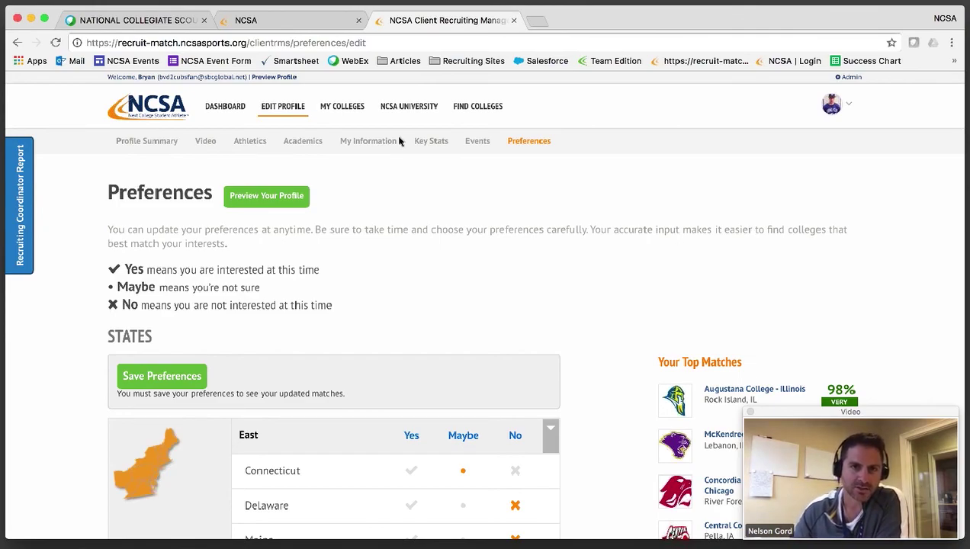
Leave Preferences without saving, open My Colleges and review the Past Connections list of colleges
click(345, 108)
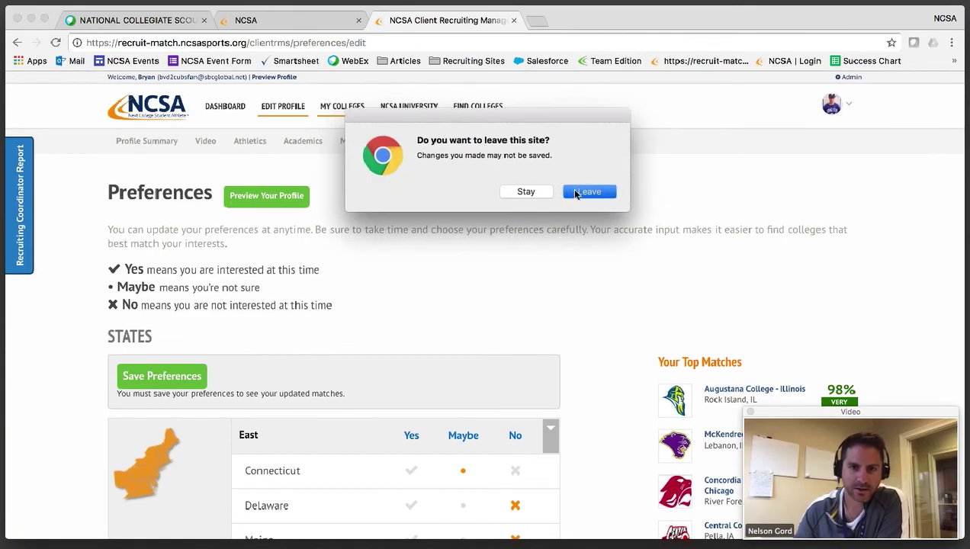
click(570, 191)
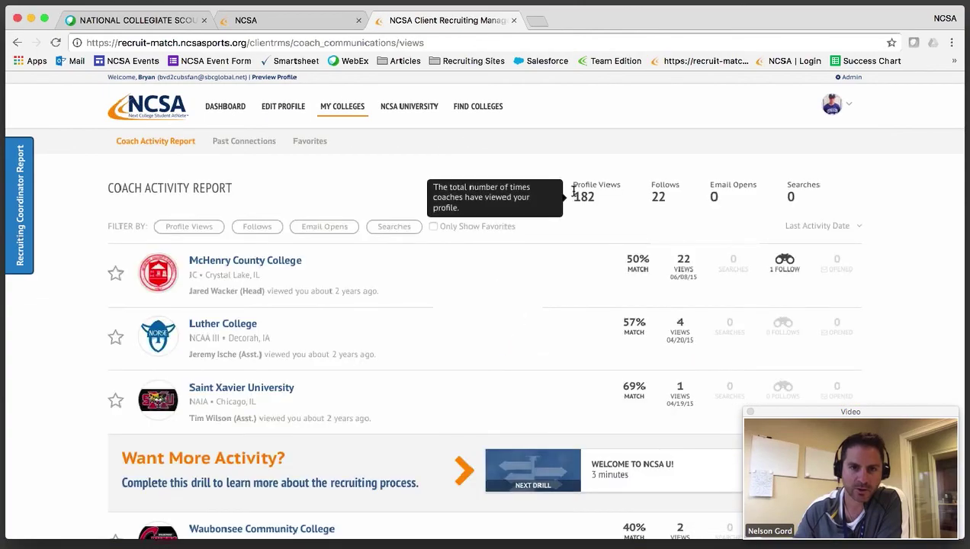
click(257, 145)
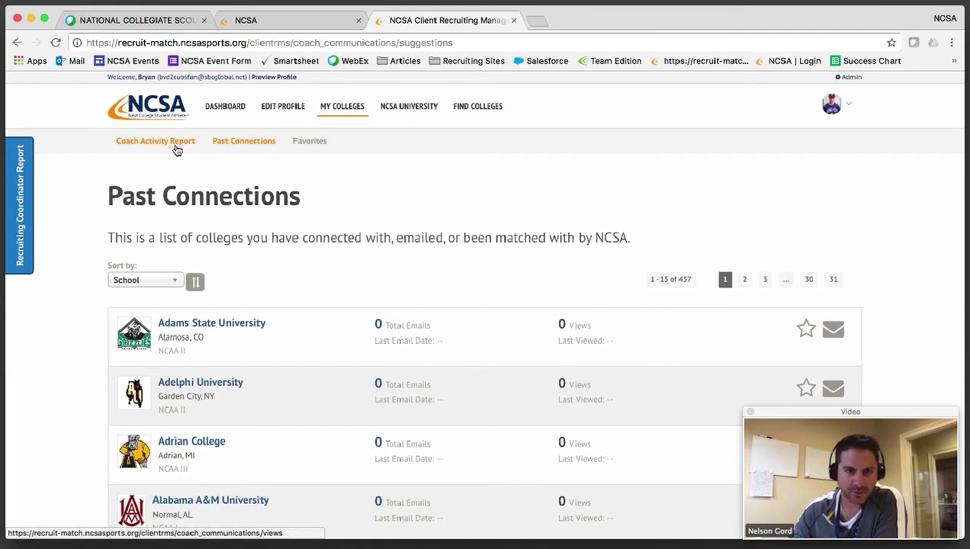
scroll(176, 152, down, 3)
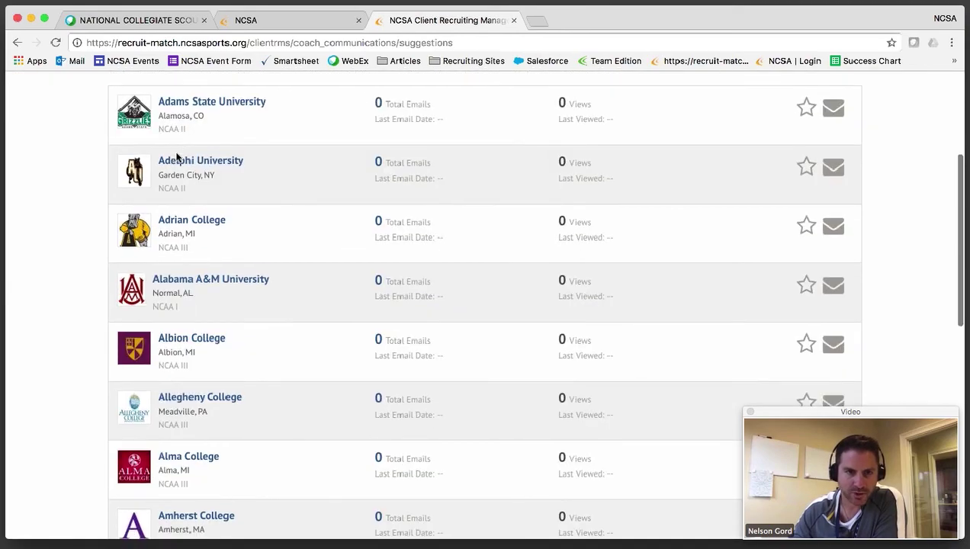
scroll(168, 157, up, 1)
scroll(162, 145, up, 2)
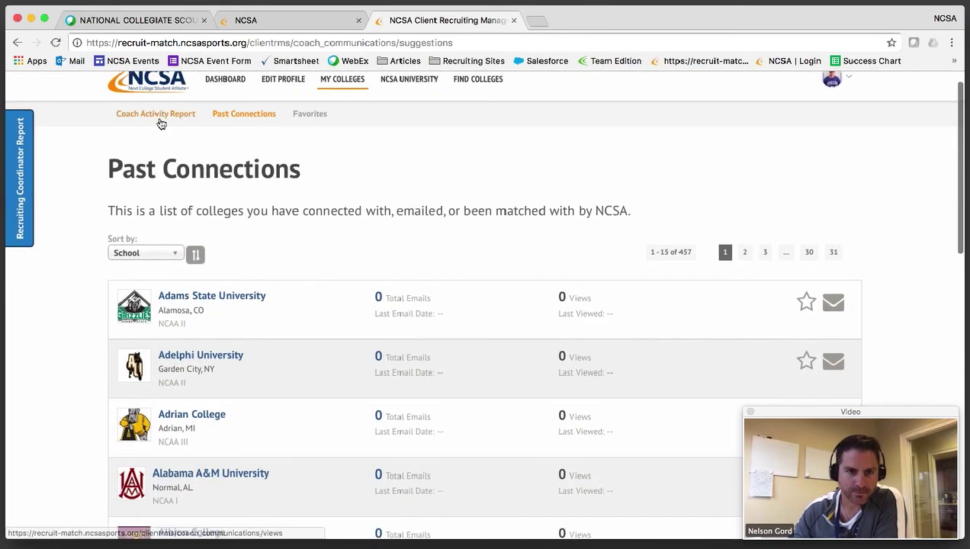
Filter the Coach Activity Report by Follows, Email Opens and Searches and look through the listed colleges
click(156, 114)
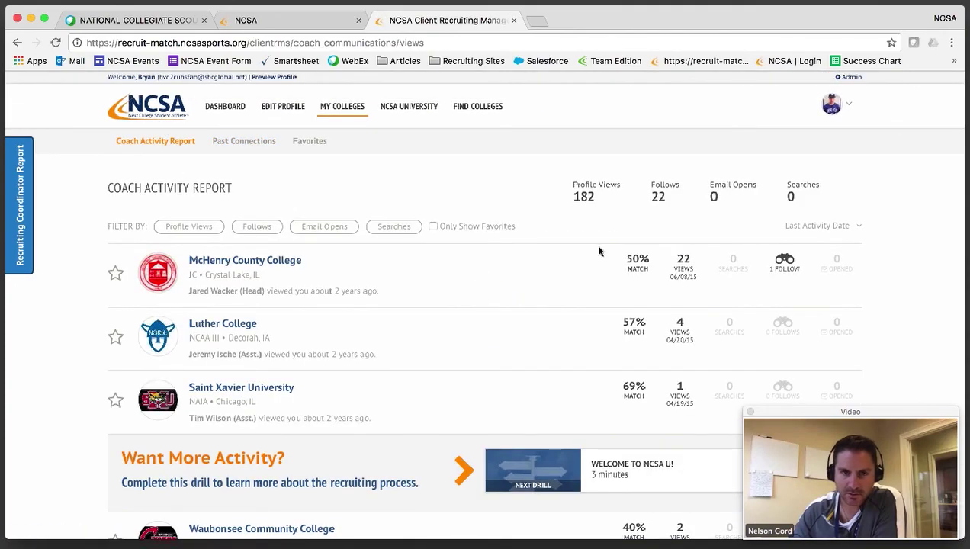
click(265, 228)
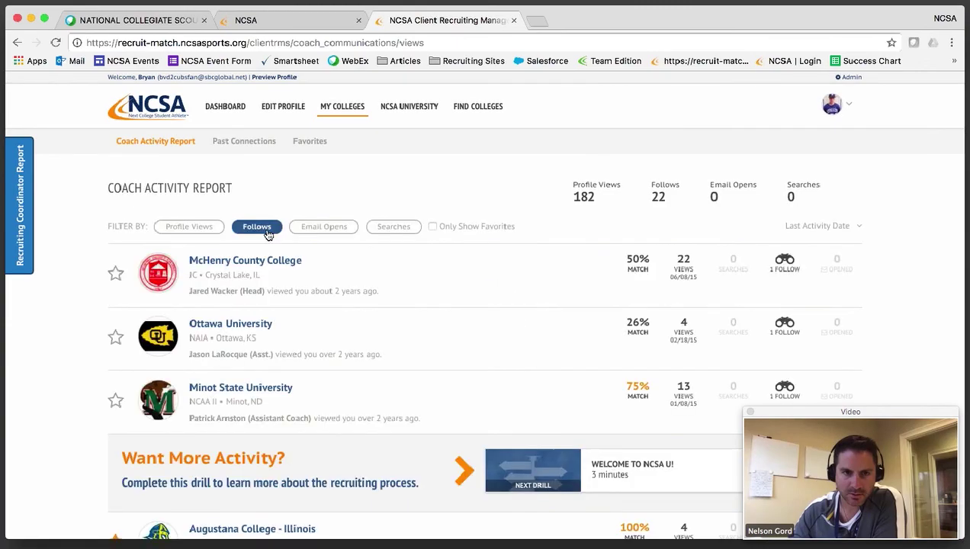
click(324, 227)
click(403, 229)
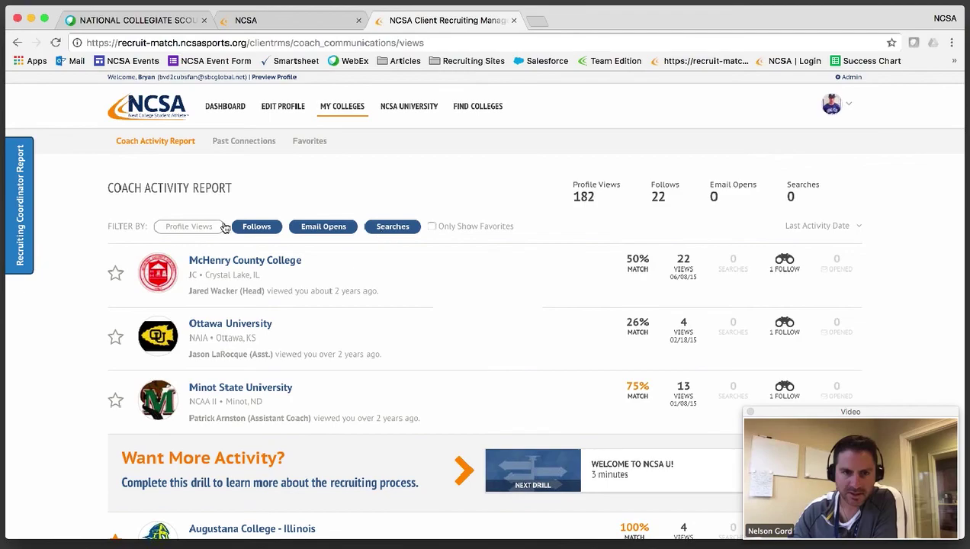
scroll(622, 304, down, 5)
scroll(621, 304, up, 5)
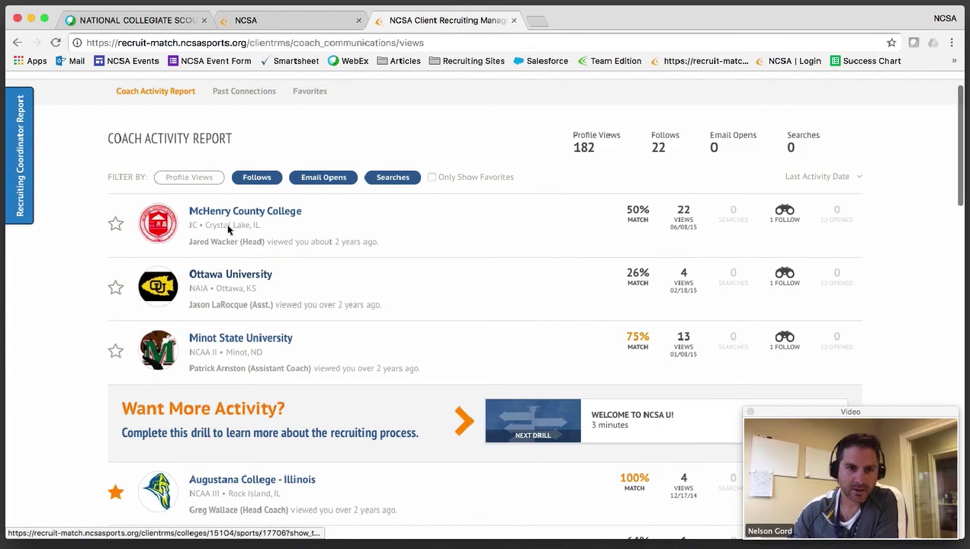
scroll(232, 237, up, 2)
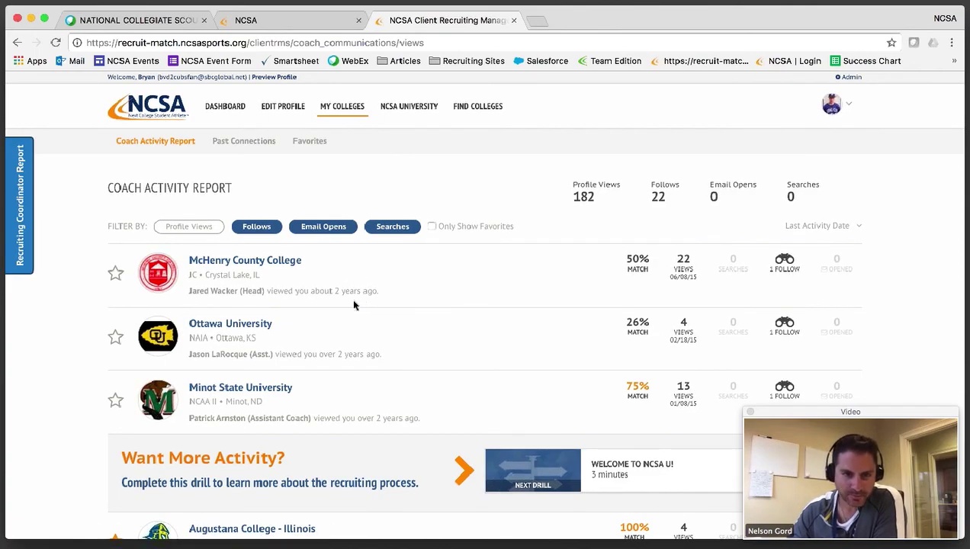
Sort the Coach Activity Report by Match Percentage, review the coaching staff of Augustana College - Illinois and return to the report
click(827, 226)
click(824, 251)
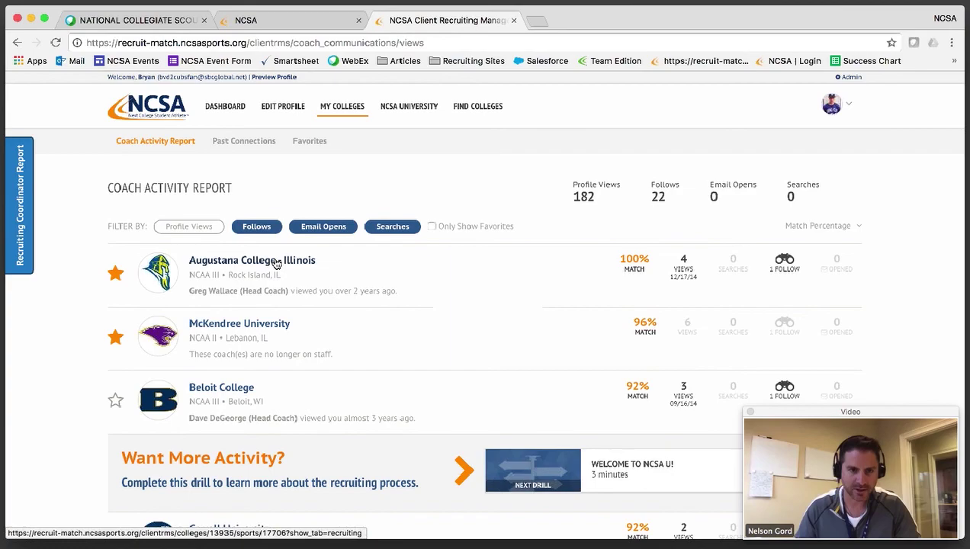
click(277, 263)
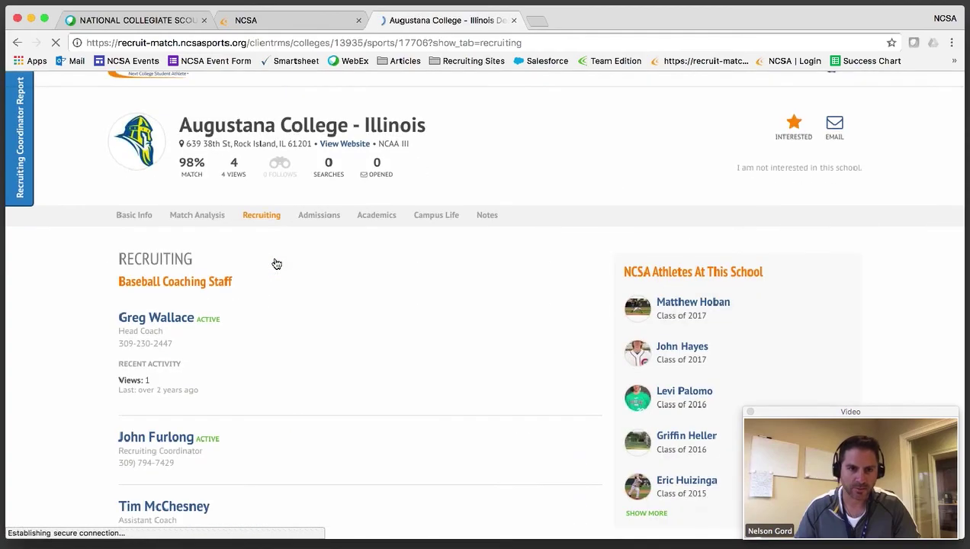
scroll(276, 263, down, 5)
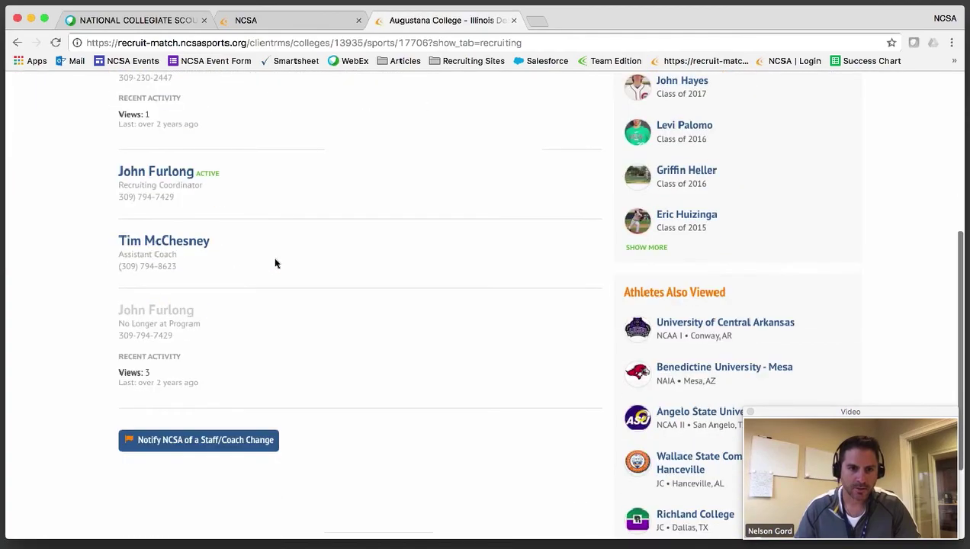
scroll(276, 263, up, 4)
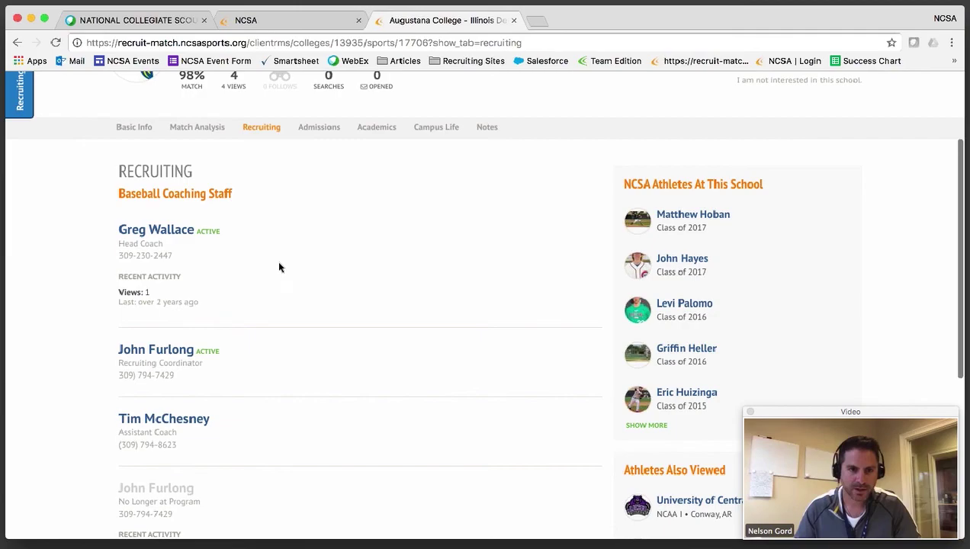
click(17, 43)
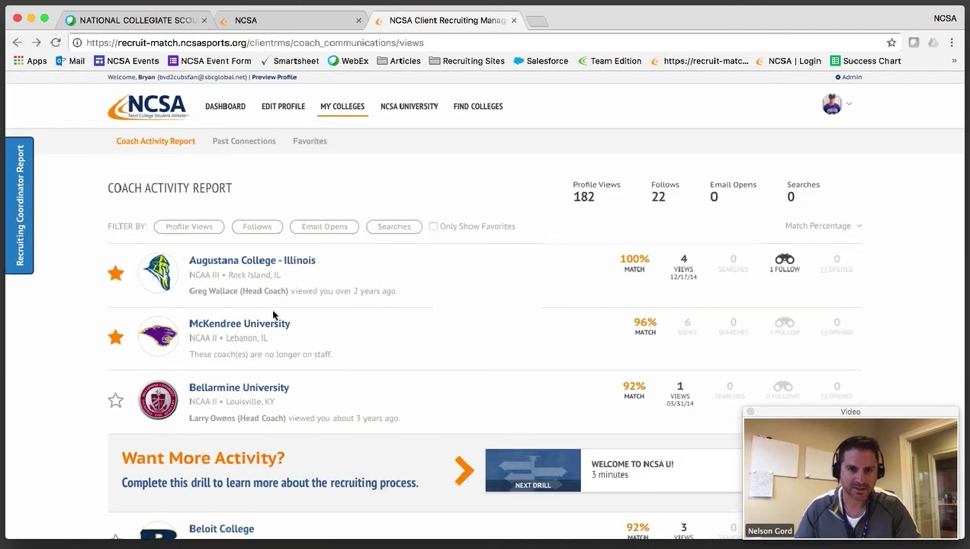
Open McKendree University from the report, review its baseball coaching staff and return to the report
click(255, 326)
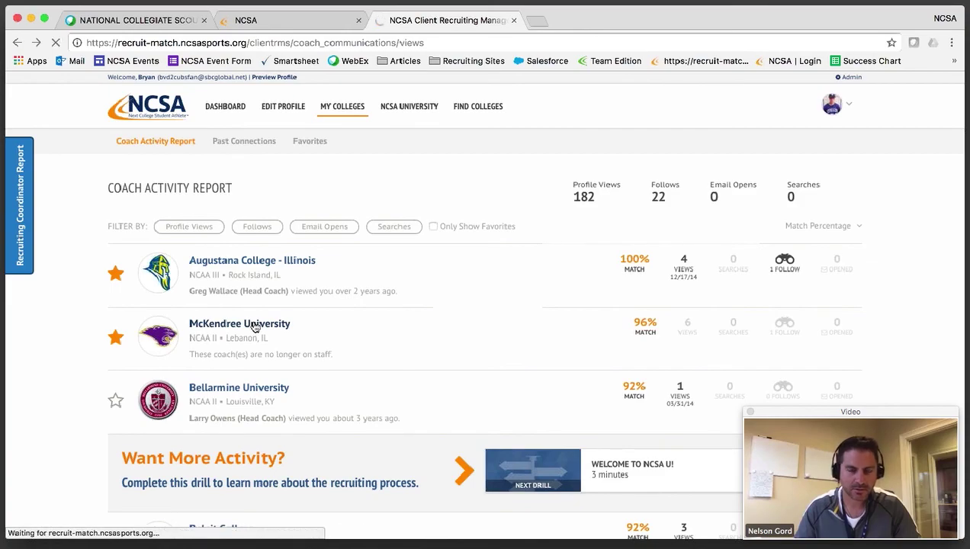
scroll(254, 327, down, 3)
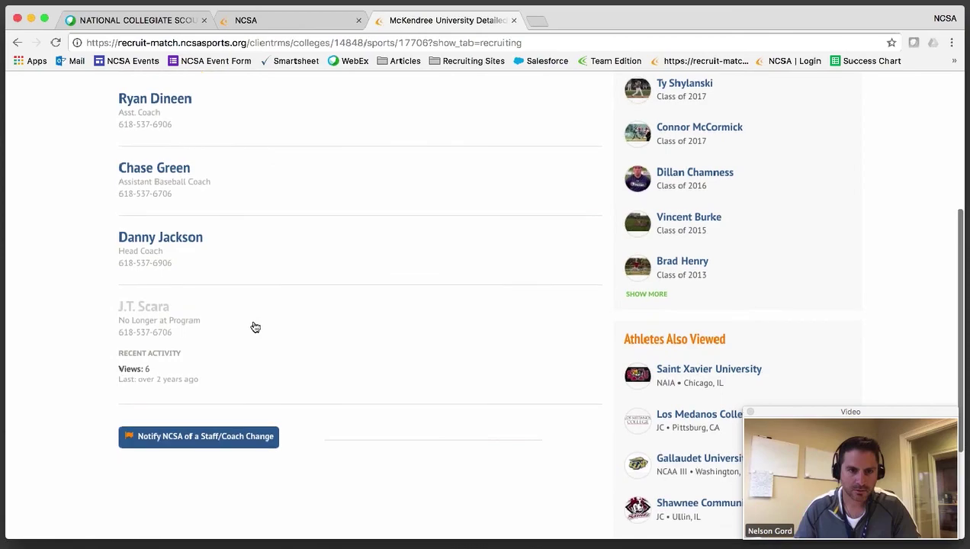
scroll(254, 326, up, 5)
click(17, 43)
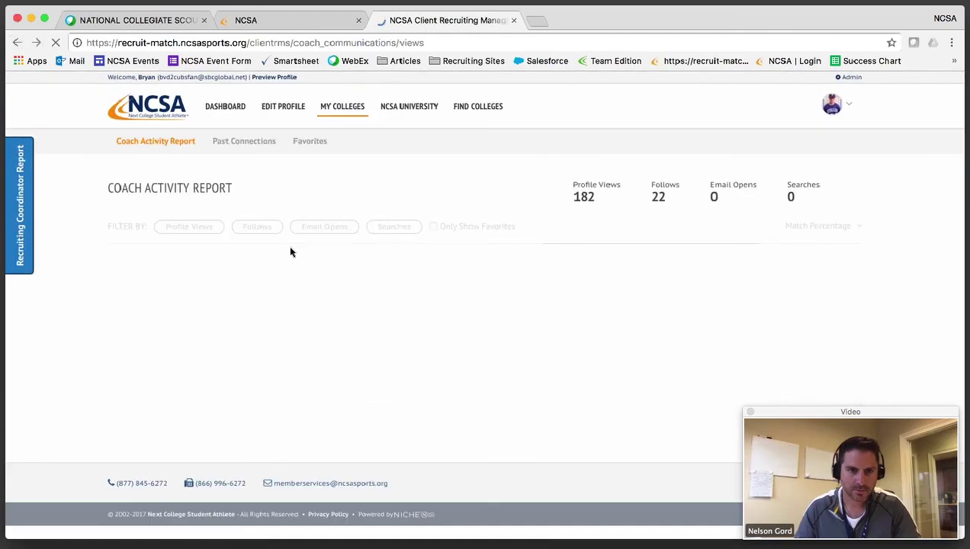
Open University of Illinois at Springfield from the report and return to the Coach Activity Report
scroll(298, 263, down, 3)
scroll(303, 274, down, 1)
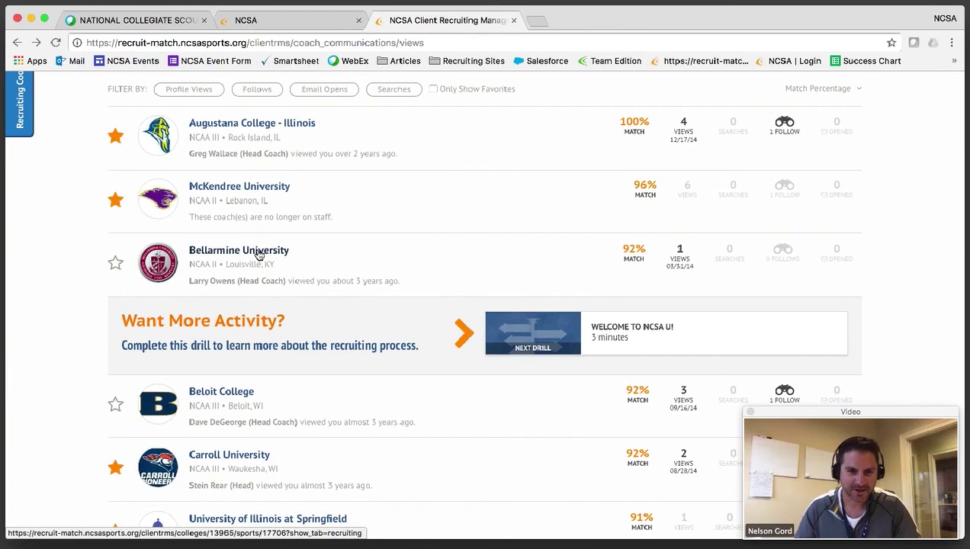
scroll(259, 259, down, 5)
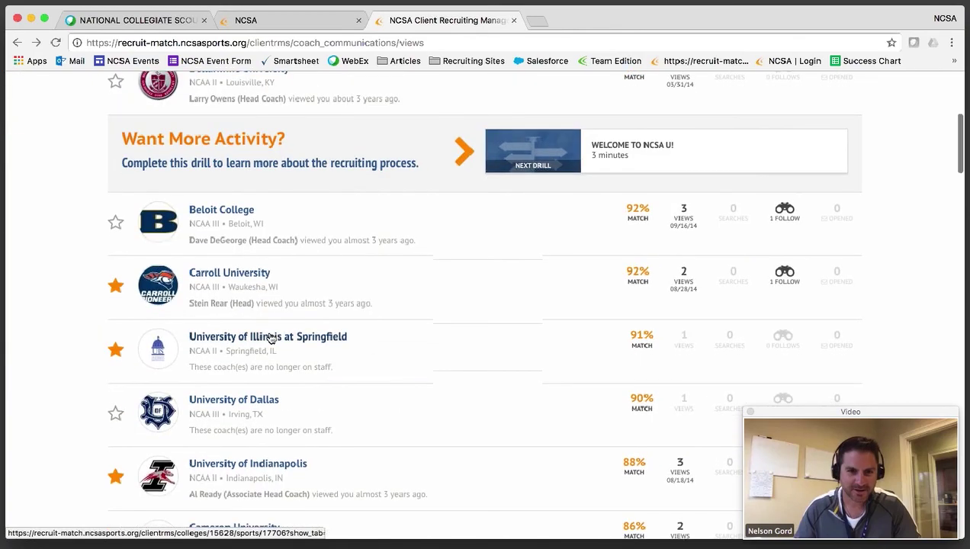
click(270, 339)
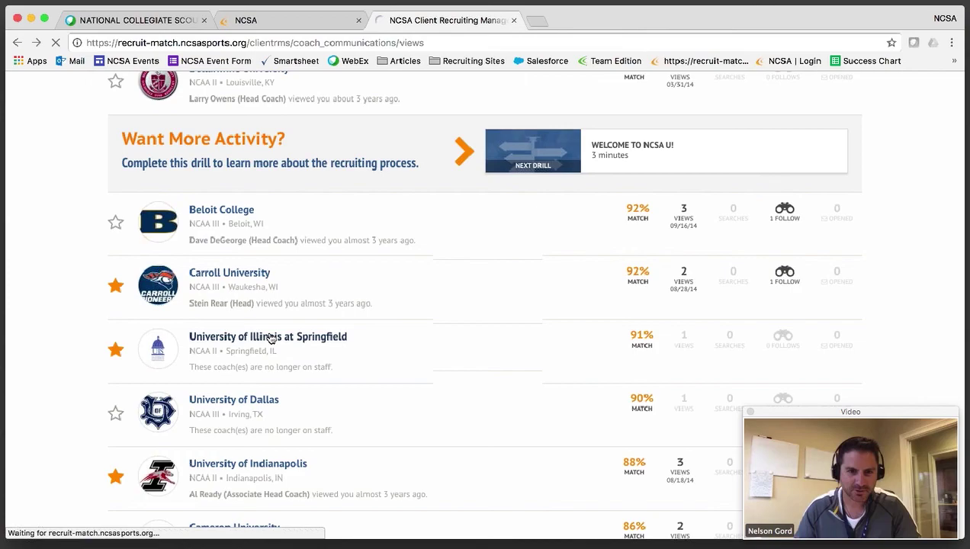
click(17, 42)
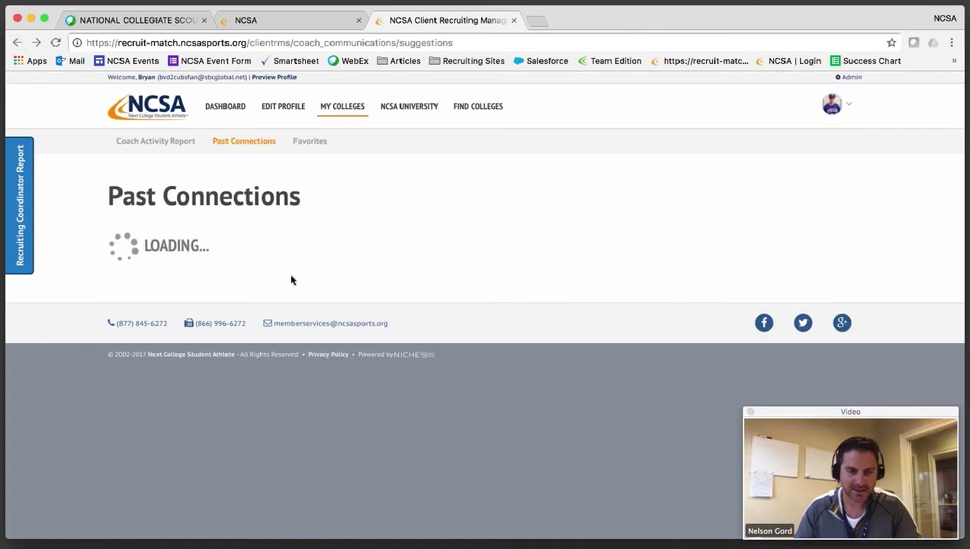
click(157, 141)
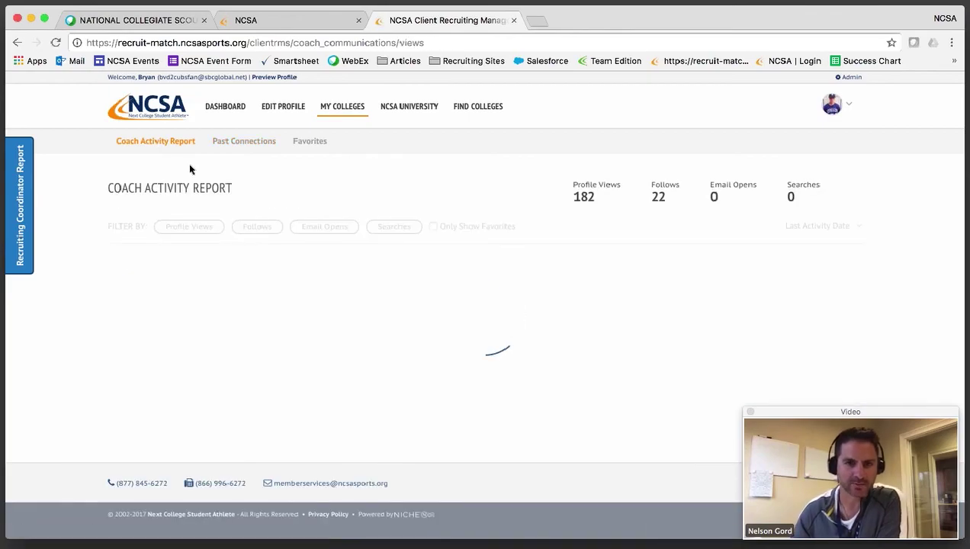
scroll(228, 236, down, 1)
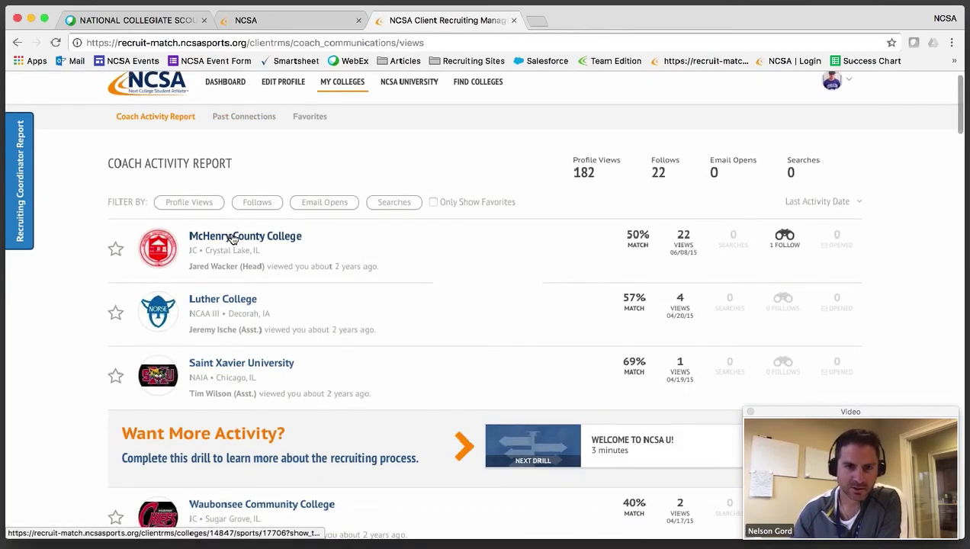
Open McHenry County College from the report, review its baseball coaches' recent activity and searches, and return to the Coach Activity Report
click(232, 239)
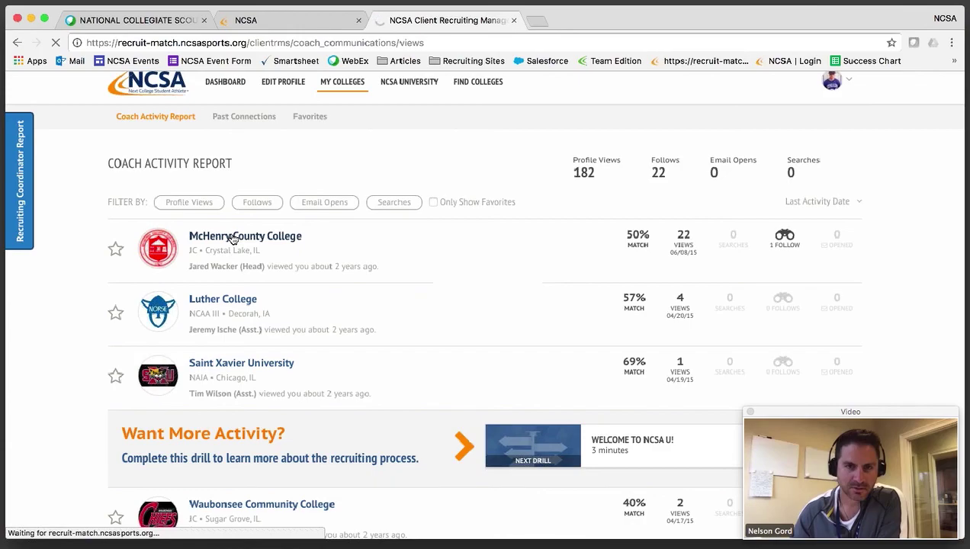
scroll(234, 240, down, 2)
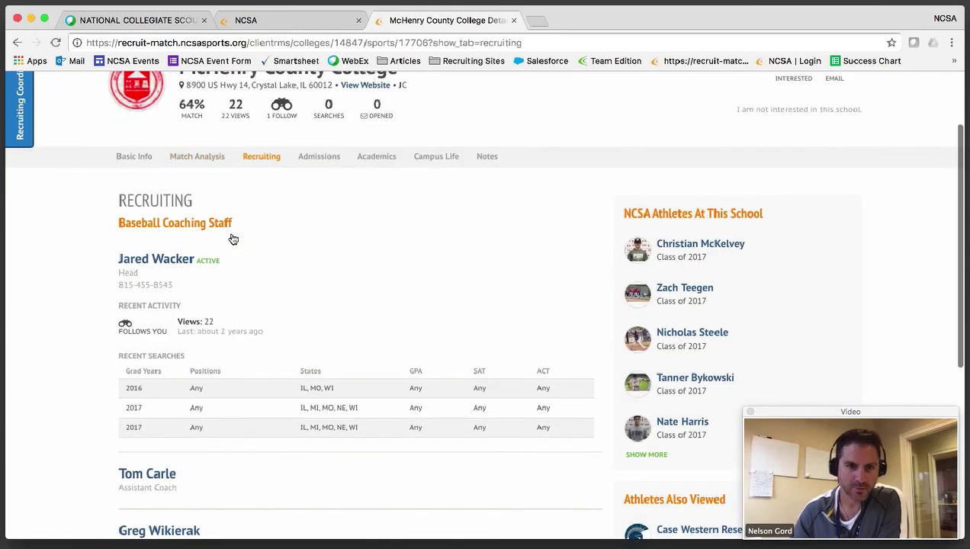
scroll(233, 240, up, 2)
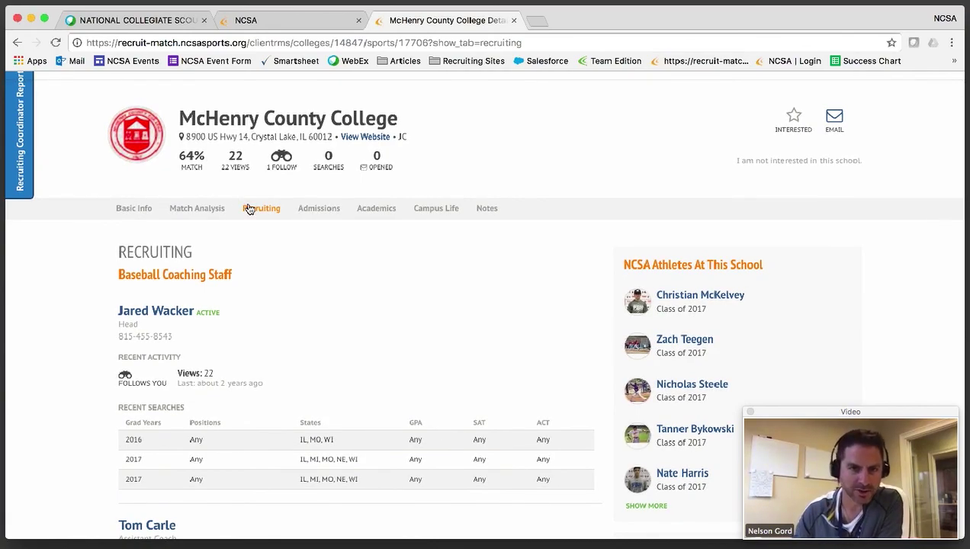
scroll(372, 276, down, 1)
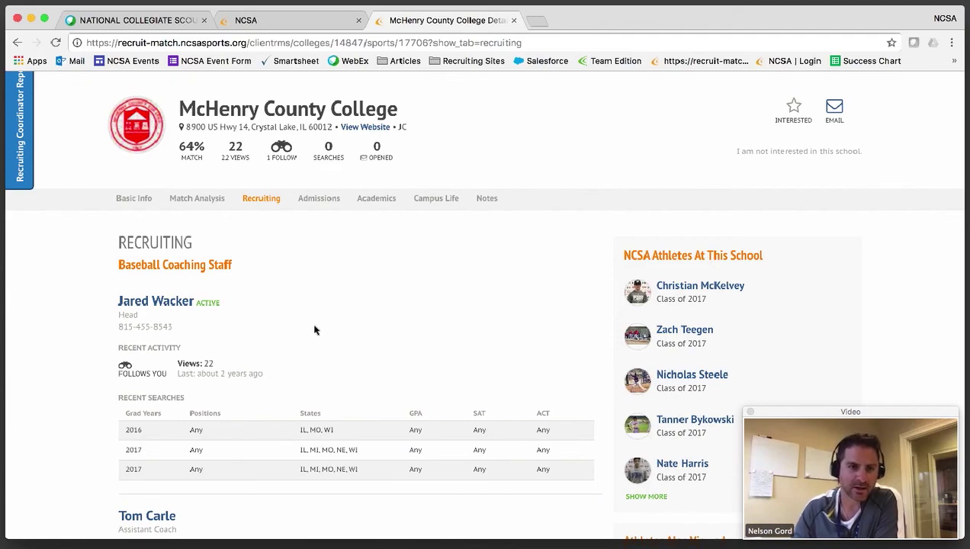
scroll(315, 329, down, 5)
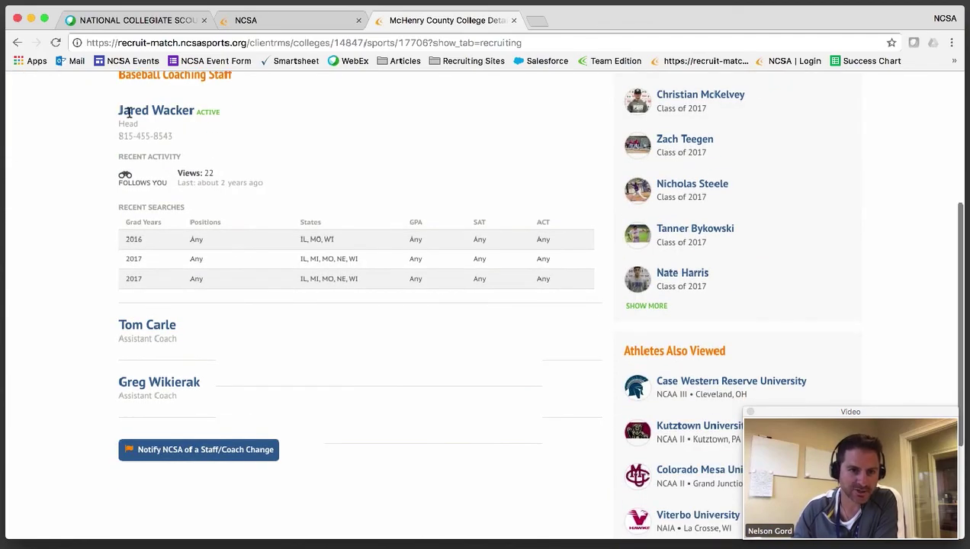
scroll(175, 113, up, 1)
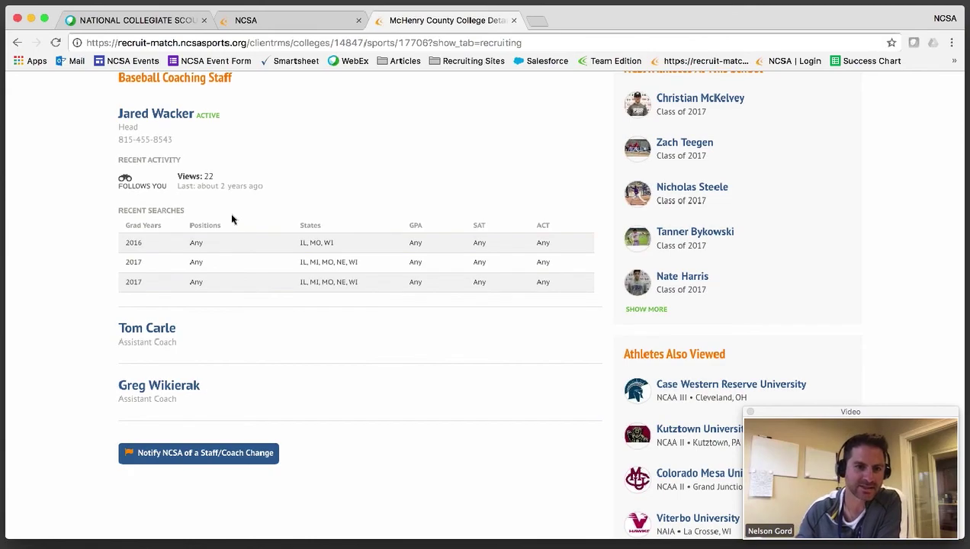
scroll(216, 208, down, 2)
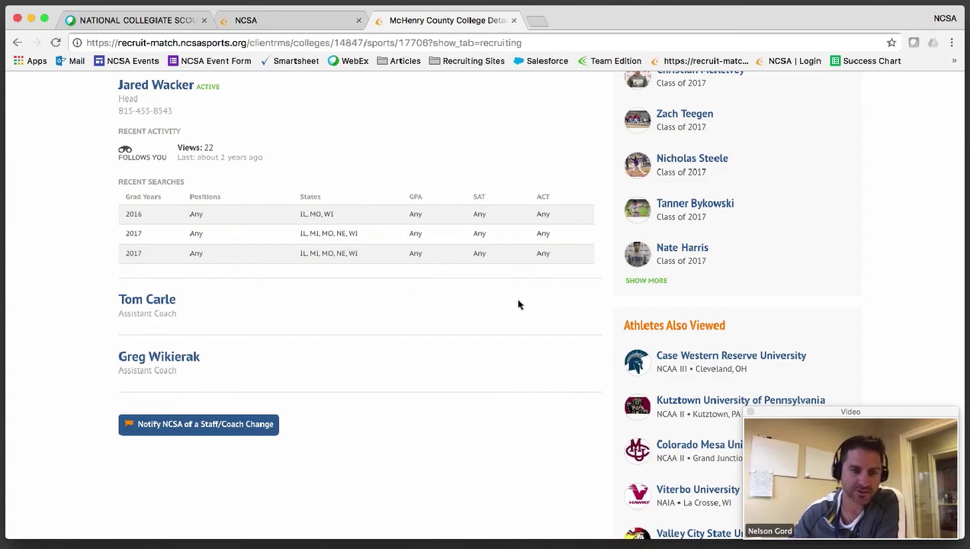
scroll(467, 305, up, 5)
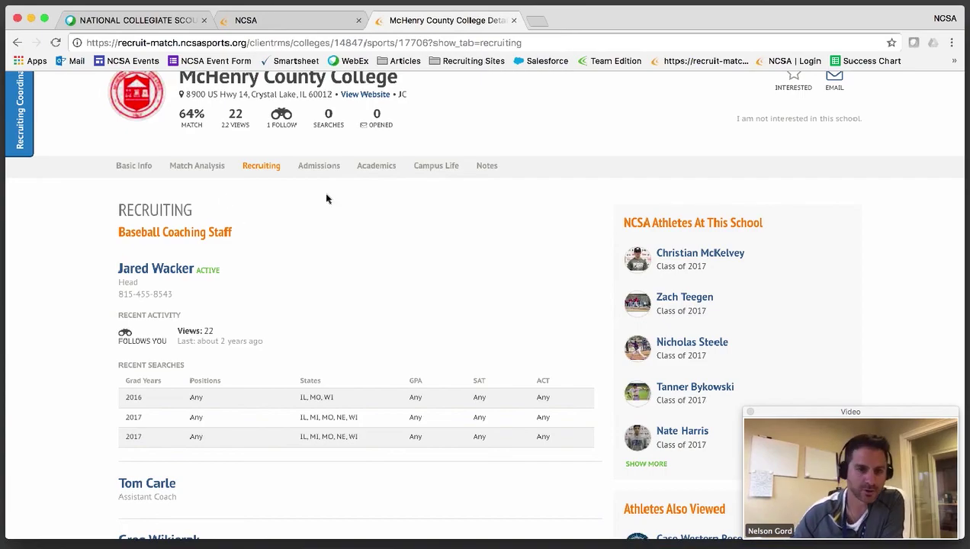
scroll(237, 354, down, 1)
scroll(237, 354, up, 3)
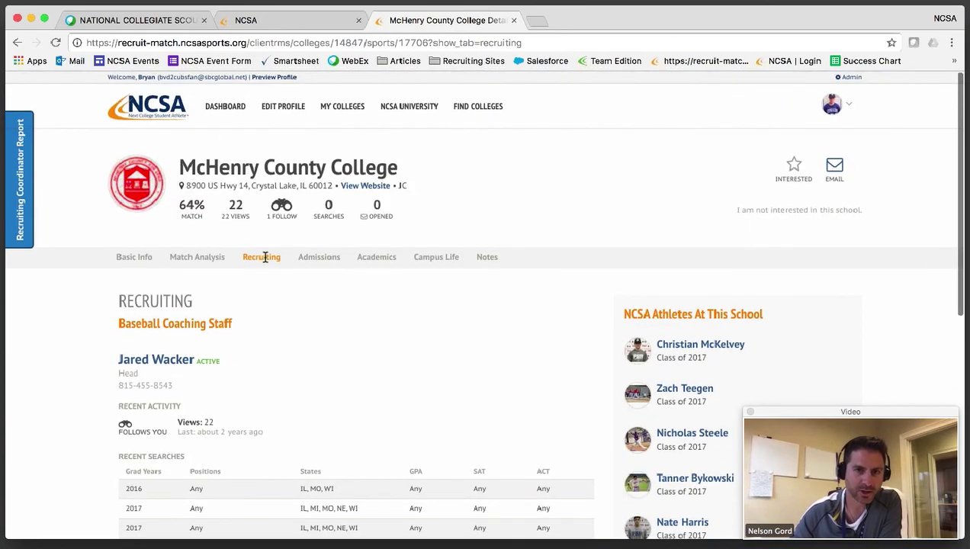
click(15, 43)
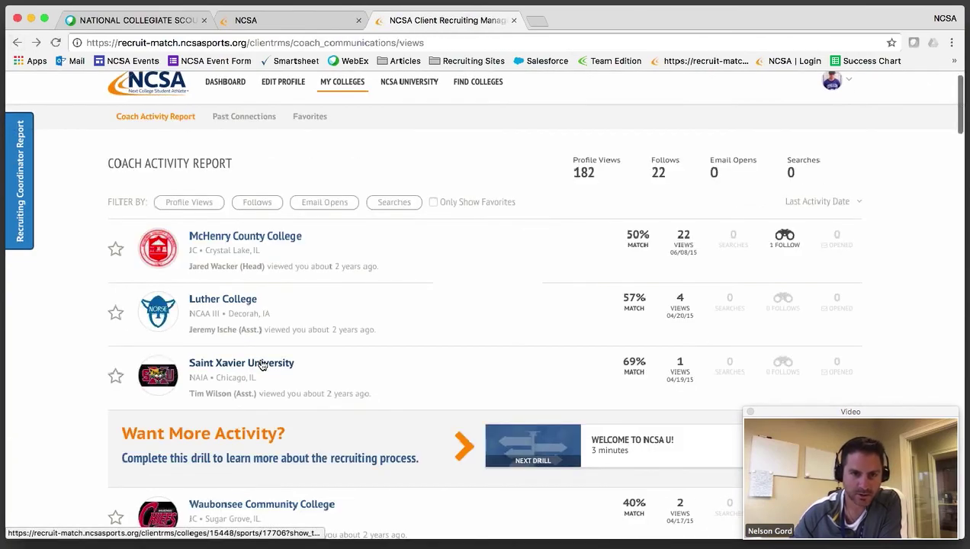
Open Saint Xavier University from the Coach Activity Report and review its baseball coaching staff
scroll(261, 366, down, 5)
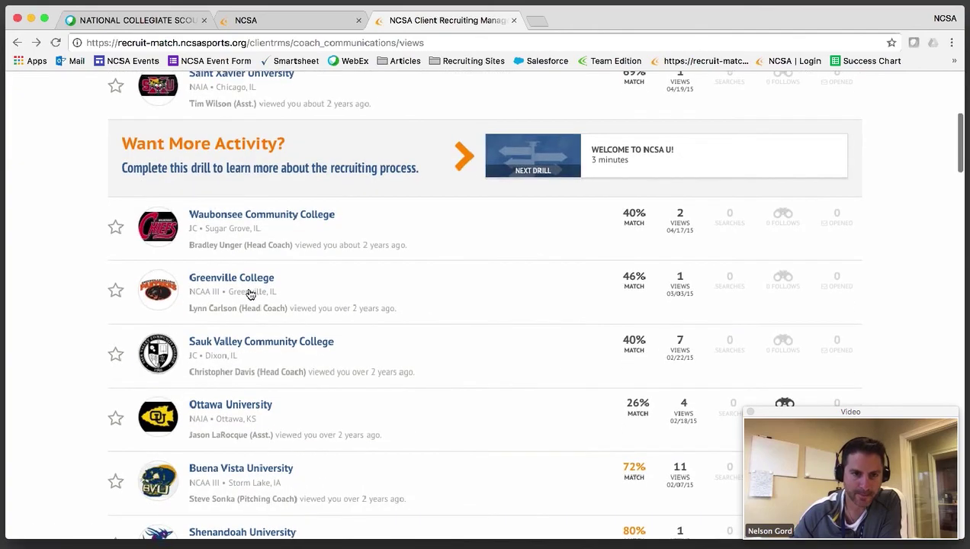
scroll(246, 285, up, 2)
click(215, 165)
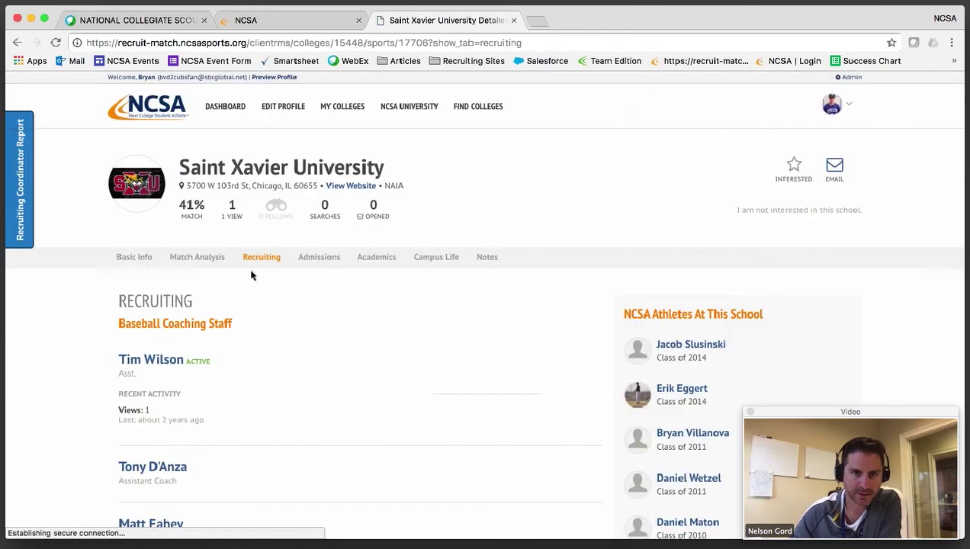
scroll(170, 229, down, 5)
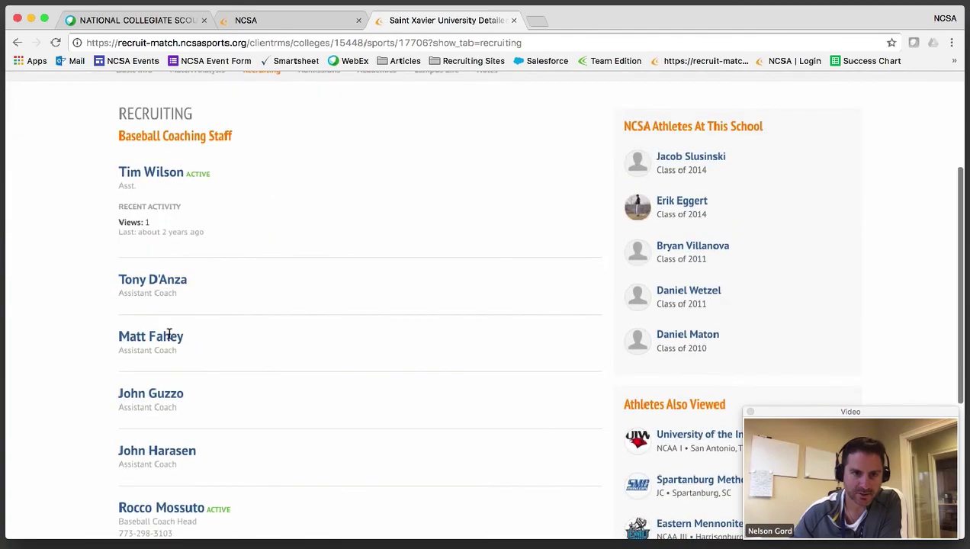
scroll(169, 355, down, 1)
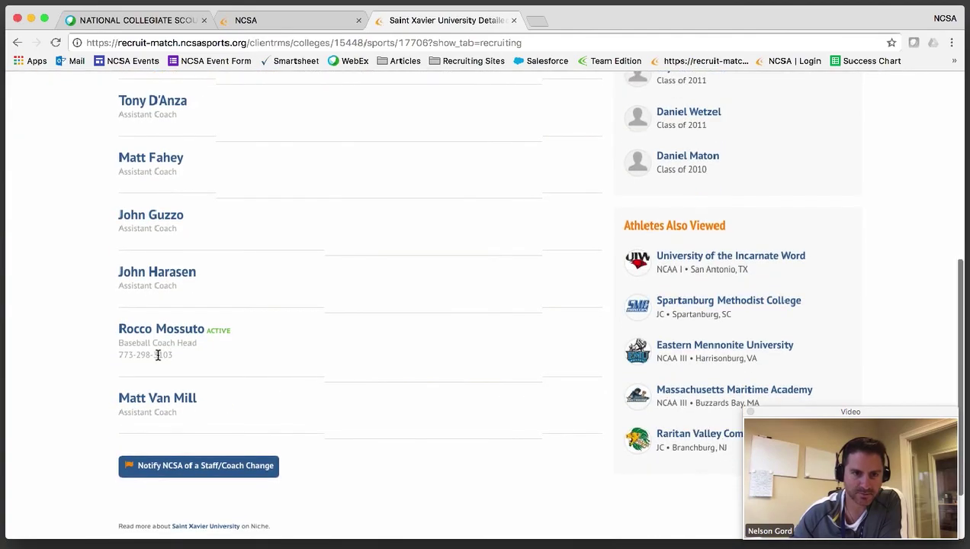
scroll(160, 352, up, 2)
scroll(158, 354, up, 4)
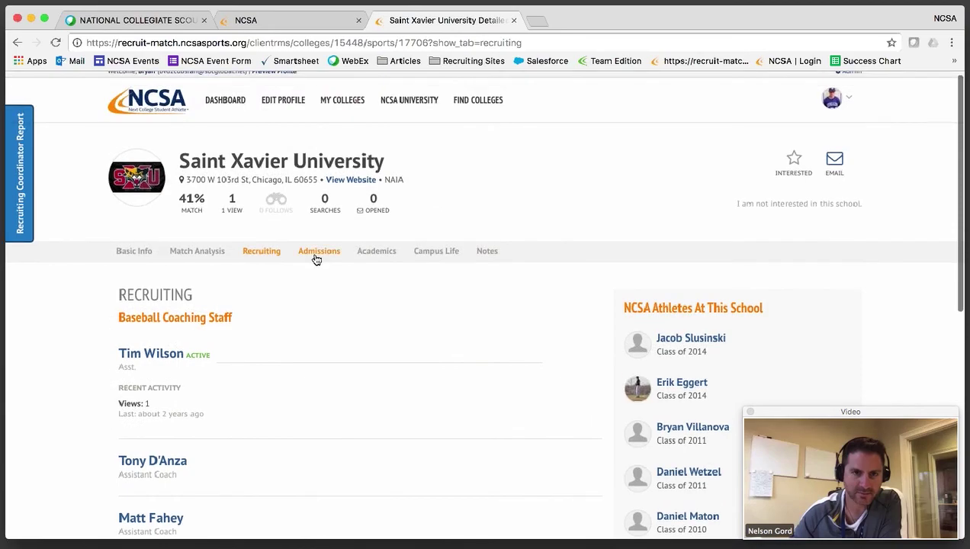
Review Saint Xavier University's basic info, including athletes at the school, nearby schools and the surrounding Chicago area on the map
click(137, 253)
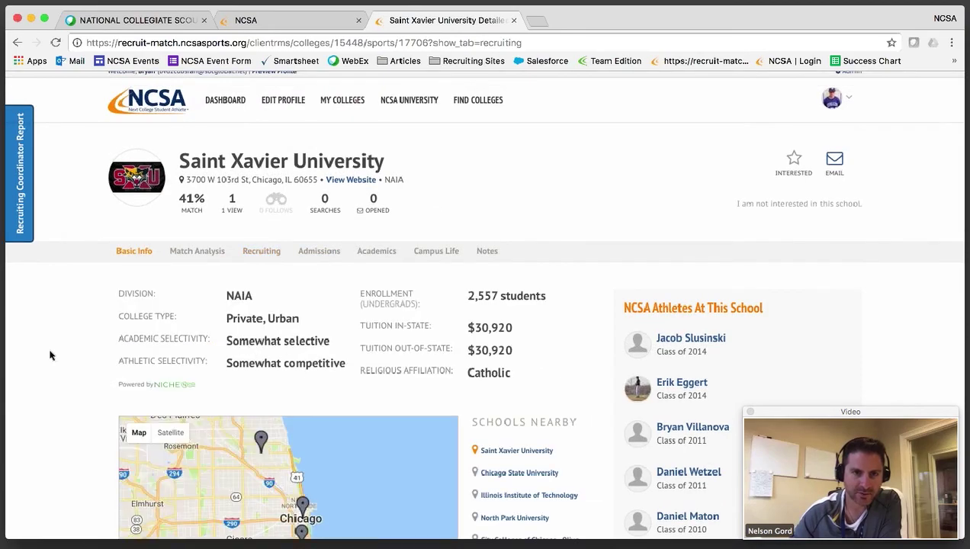
scroll(49, 356, down, 3)
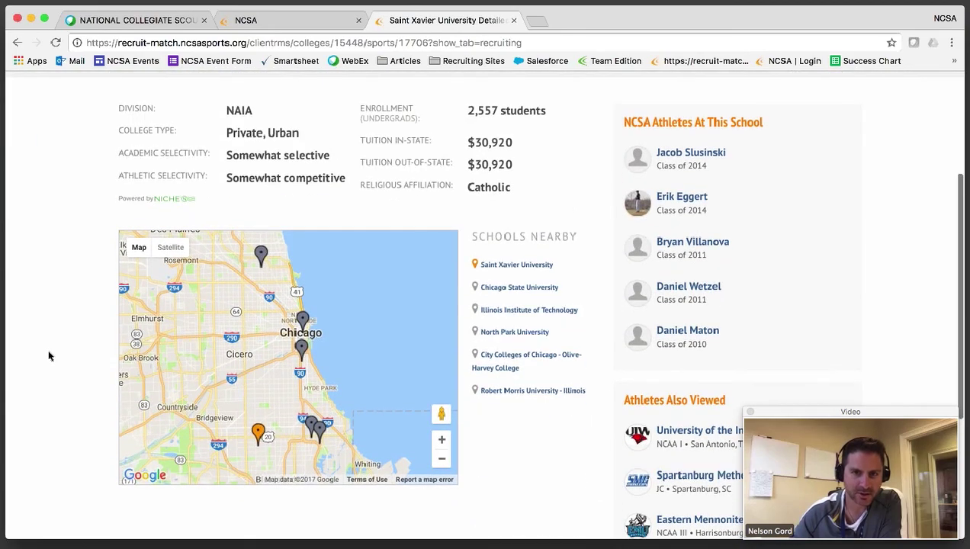
scroll(48, 356, down, 1)
scroll(488, 232, up, 1)
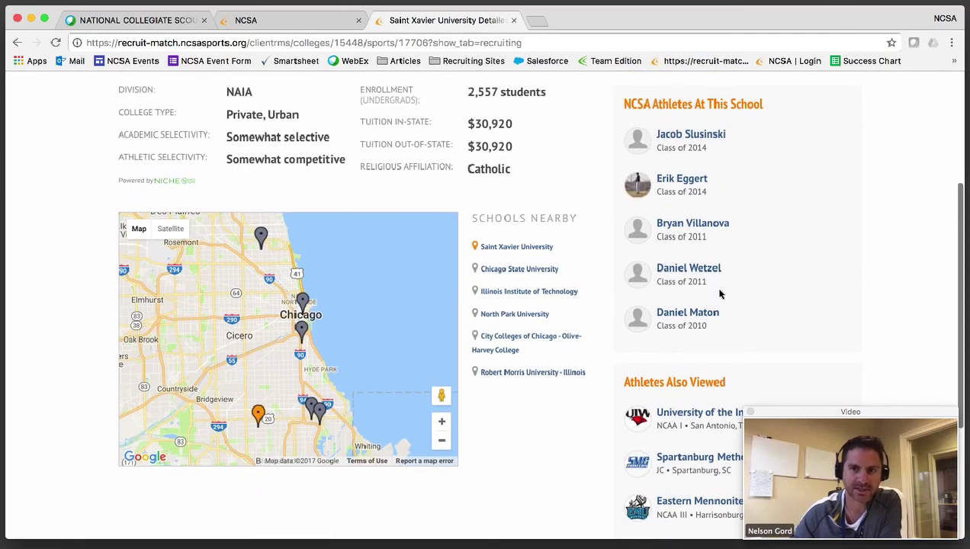
scroll(582, 344, down, 2)
scroll(585, 346, down, 1)
scroll(549, 374, up, 1)
scroll(548, 373, up, 5)
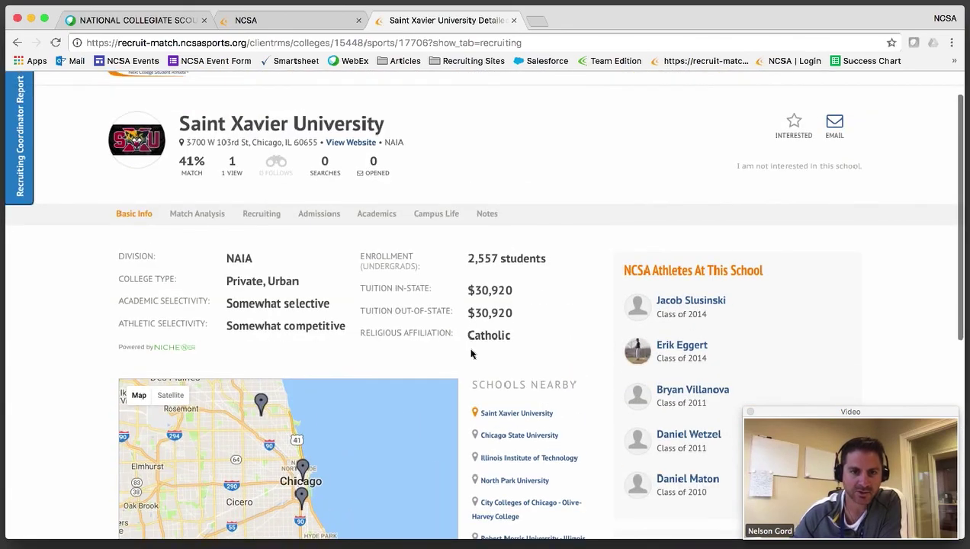
scroll(470, 354, down, 1)
scroll(68, 417, down, 2)
drag(322, 351, 241, 401)
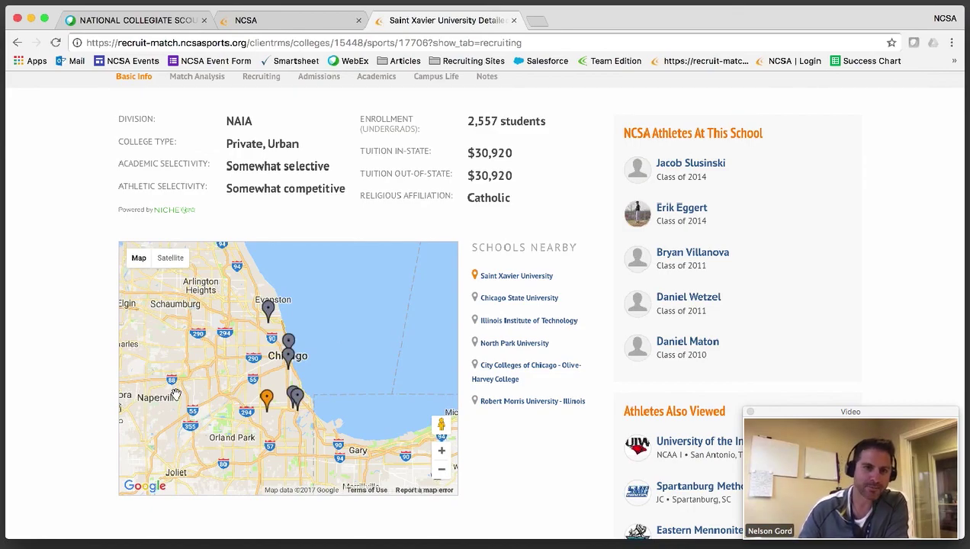
Review Saint Xavier University's match analysis, covering the athletic and academic comparisons and the matched college preferences
scroll(51, 334, up, 3)
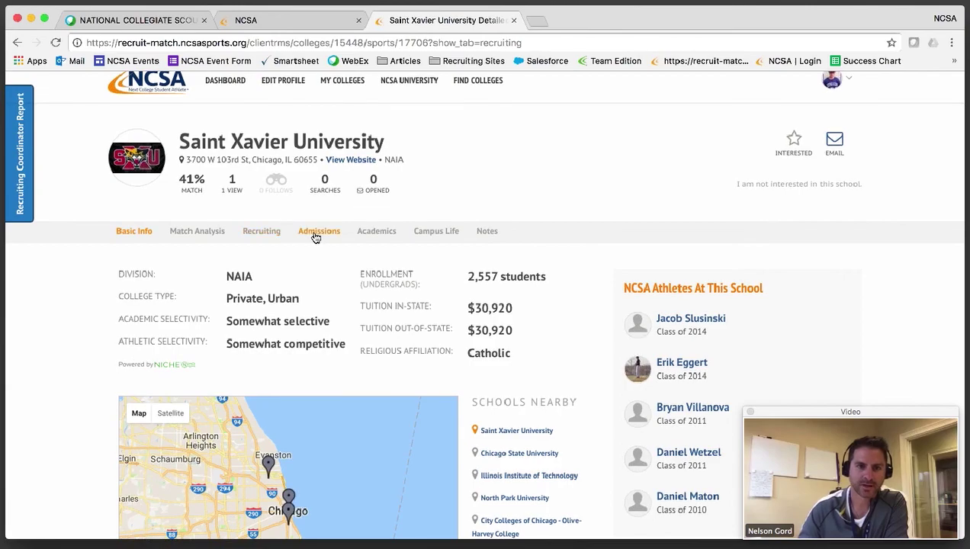
click(203, 234)
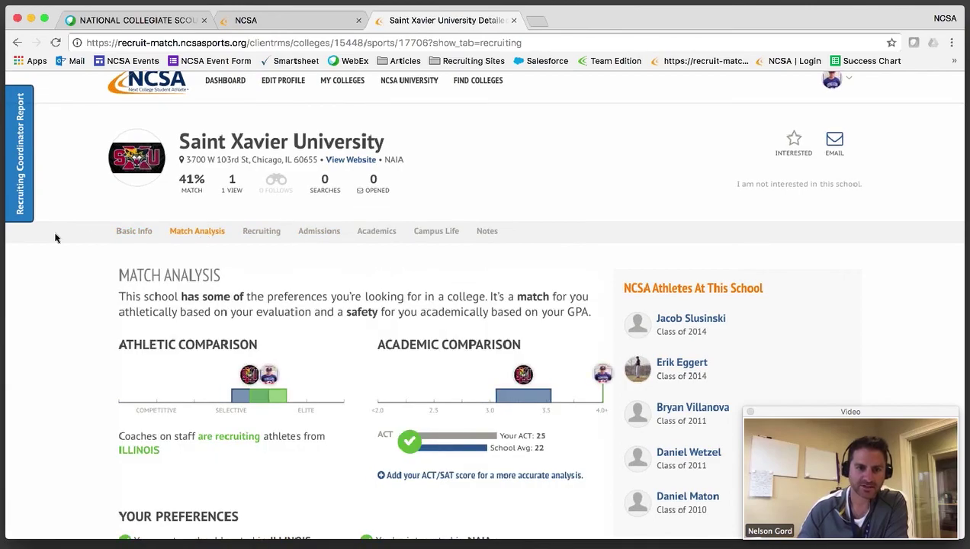
scroll(56, 238, down, 3)
scroll(57, 238, down, 2)
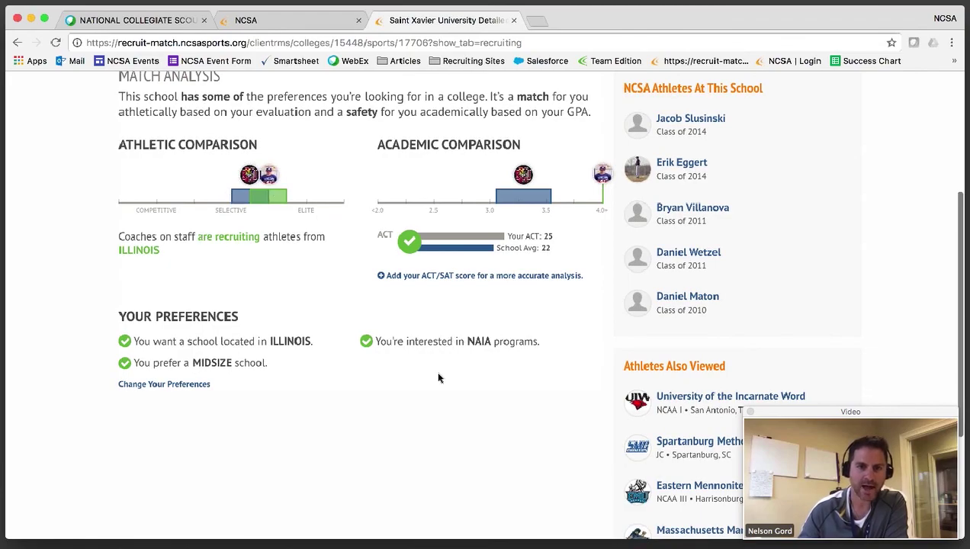
Review Saint Xavier University's admissions information down to the scholarship numbers, highlighting the Average Percentage Of Need Met row
scroll(292, 205, up, 5)
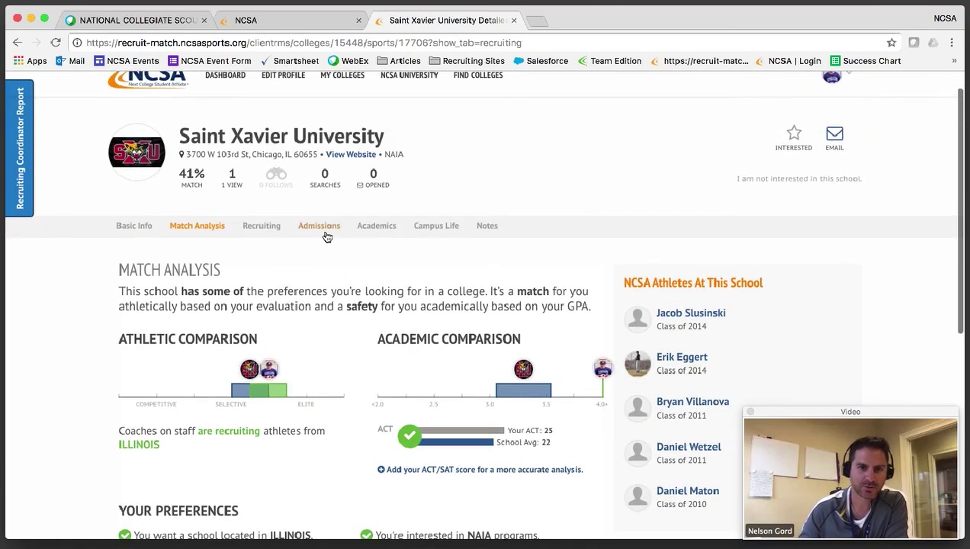
click(326, 236)
scroll(96, 268, down, 4)
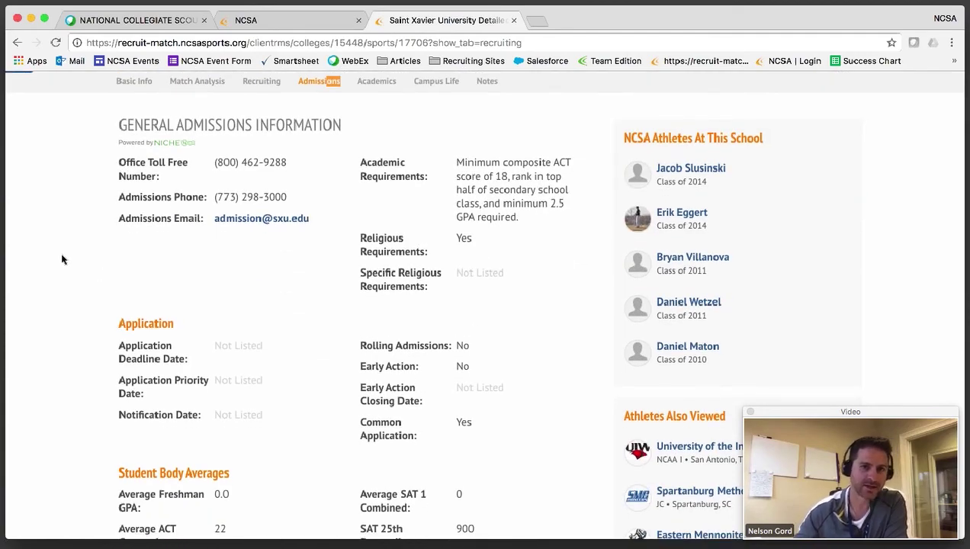
scroll(42, 282, down, 15)
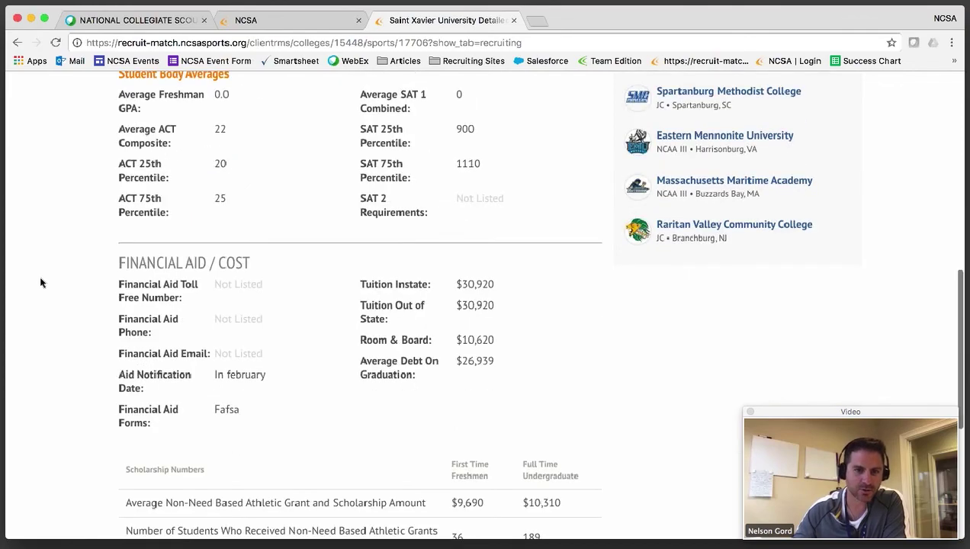
scroll(42, 283, down, 2)
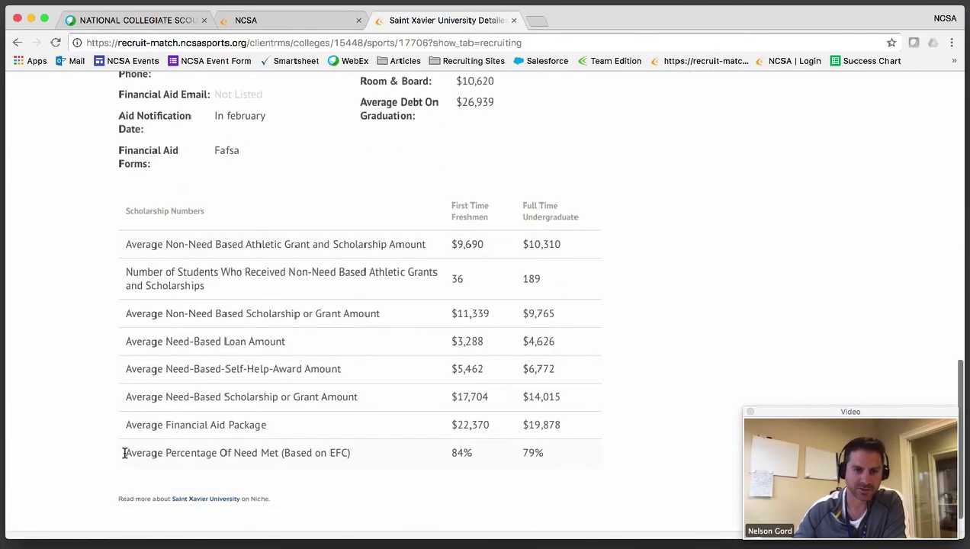
drag(125, 453, 558, 464)
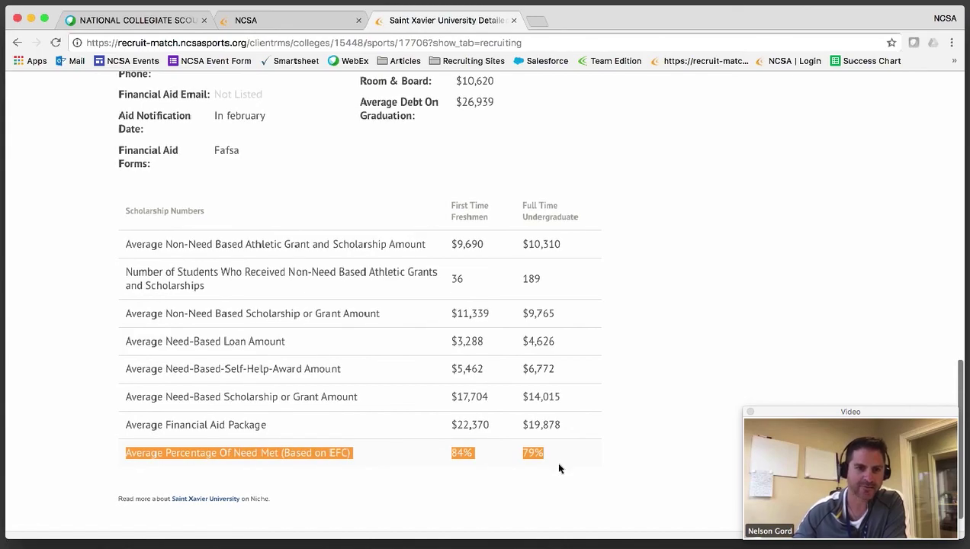
click(608, 463)
scroll(610, 462, up, 1)
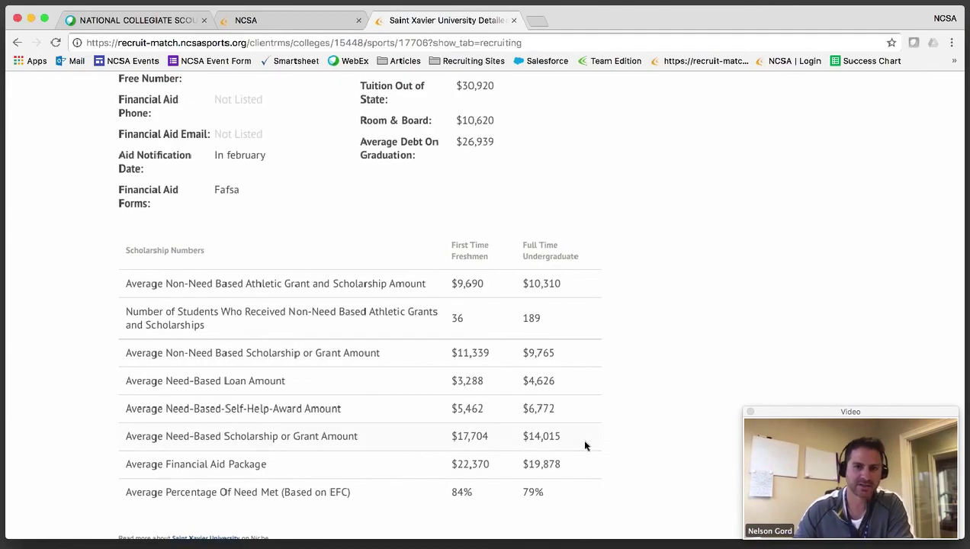
Highlight Saint Xavier University's in-state tuition, room and board, and average financial aid package amounts in turn to compare cost with aid
scroll(584, 444, up, 10)
scroll(586, 447, up, 2)
scroll(586, 447, down, 7)
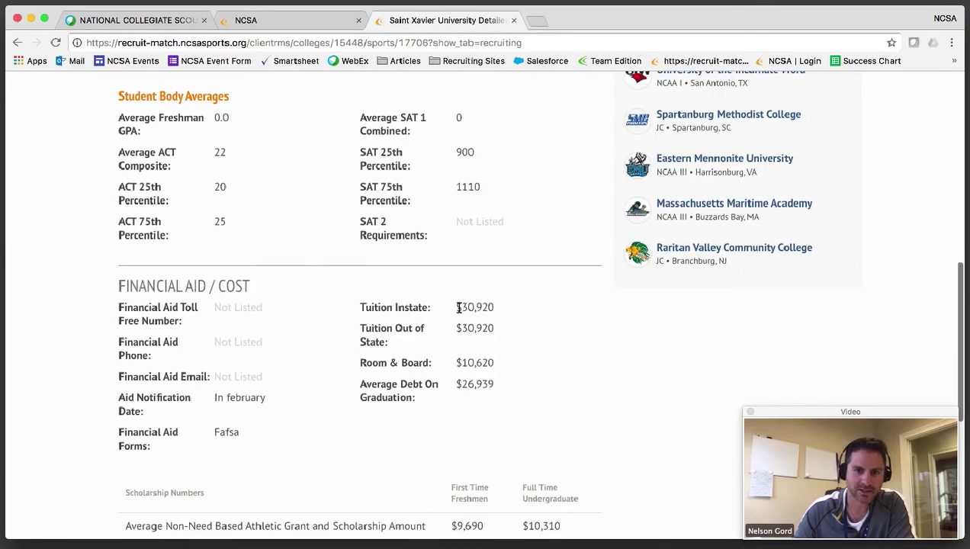
drag(457, 307, 511, 341)
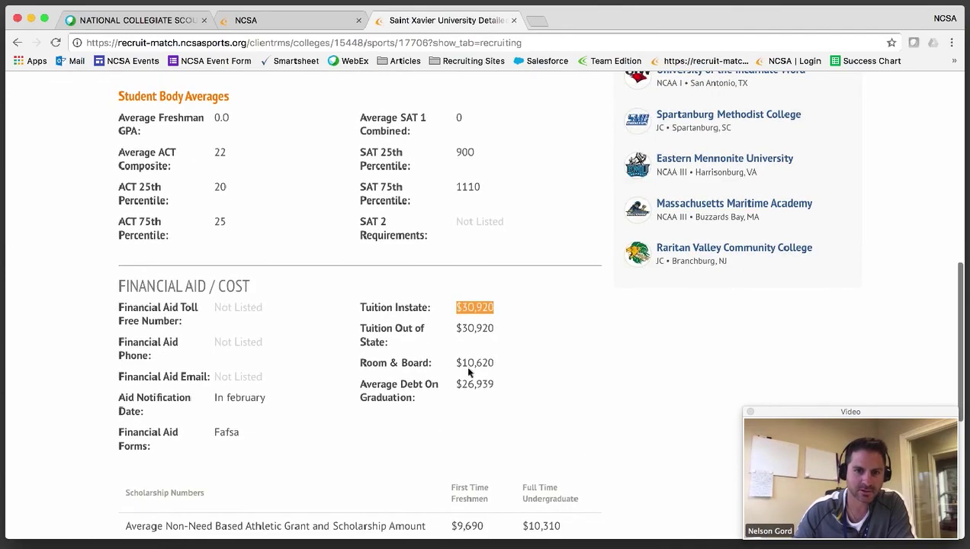
drag(455, 363, 500, 367)
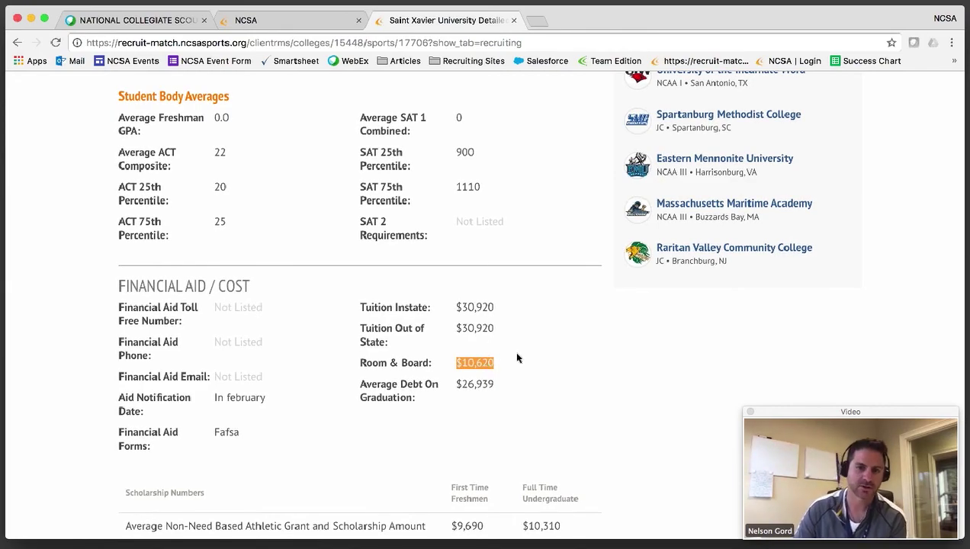
scroll(517, 358, down, 5)
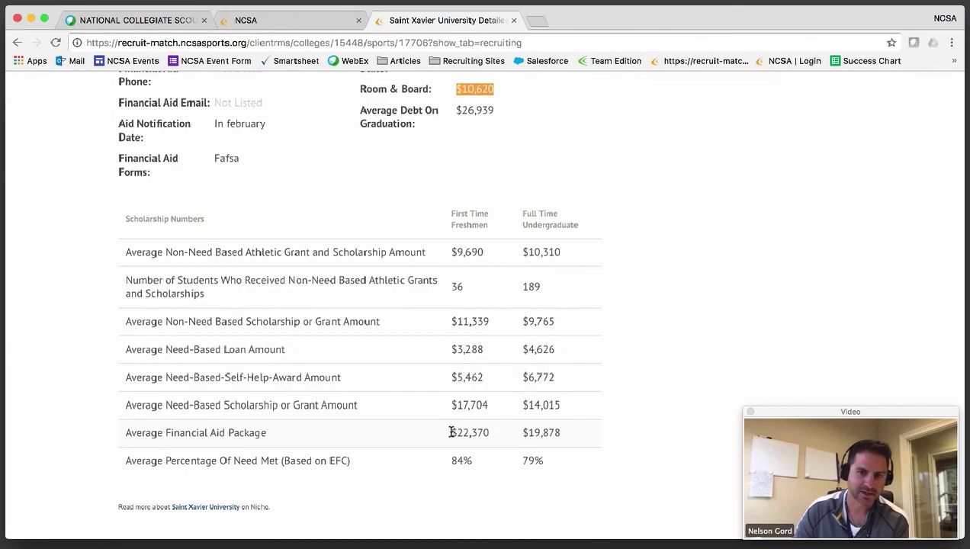
drag(450, 433, 564, 432)
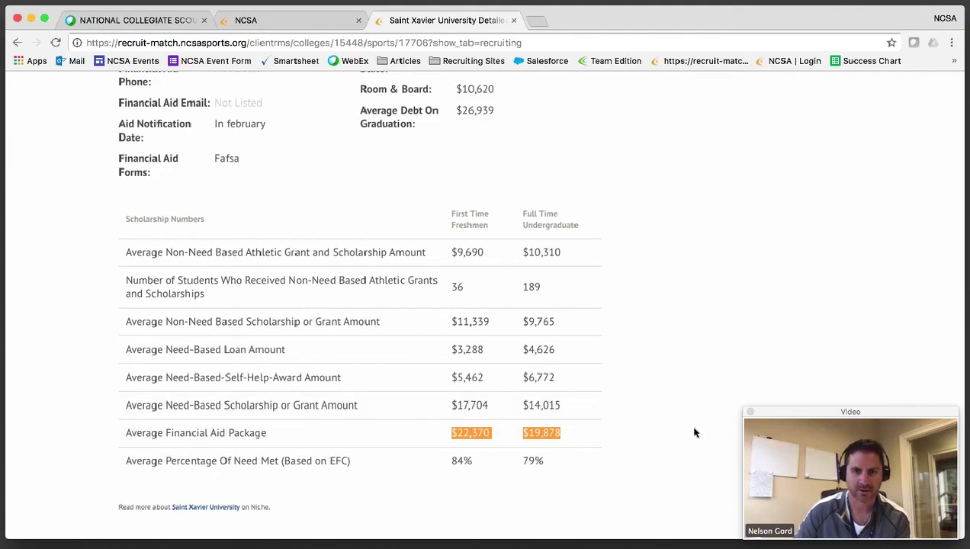
click(498, 439)
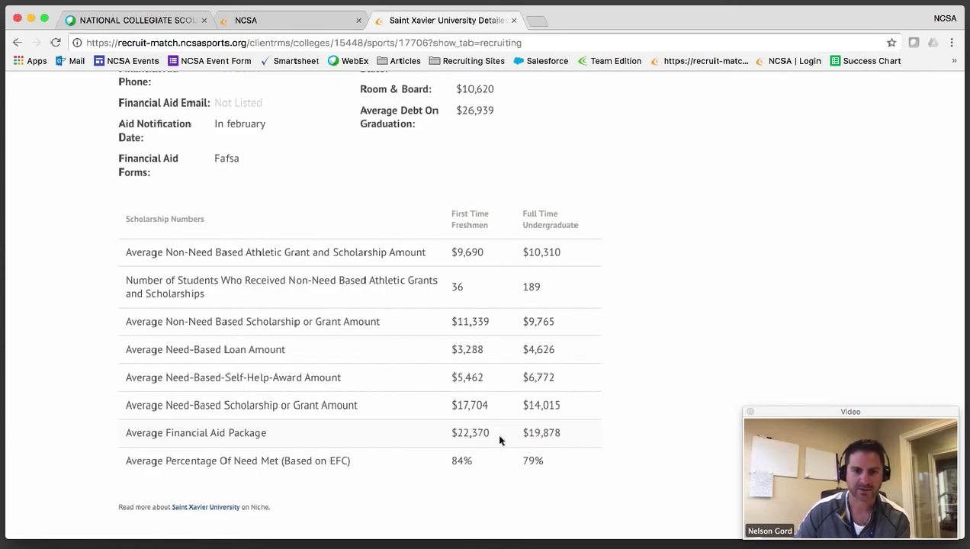
Highlight the need-met percentages for freshmen and undergraduates, plus the freshman average financial aid package, in Saint Xavier University's scholarship numbers
drag(453, 461, 529, 458)
click(462, 461)
drag(485, 433, 443, 435)
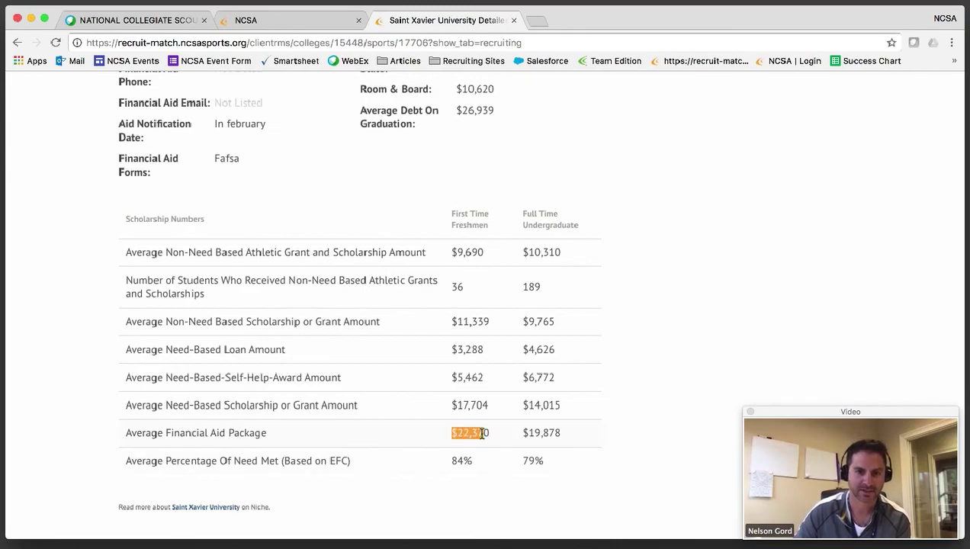
click(495, 459)
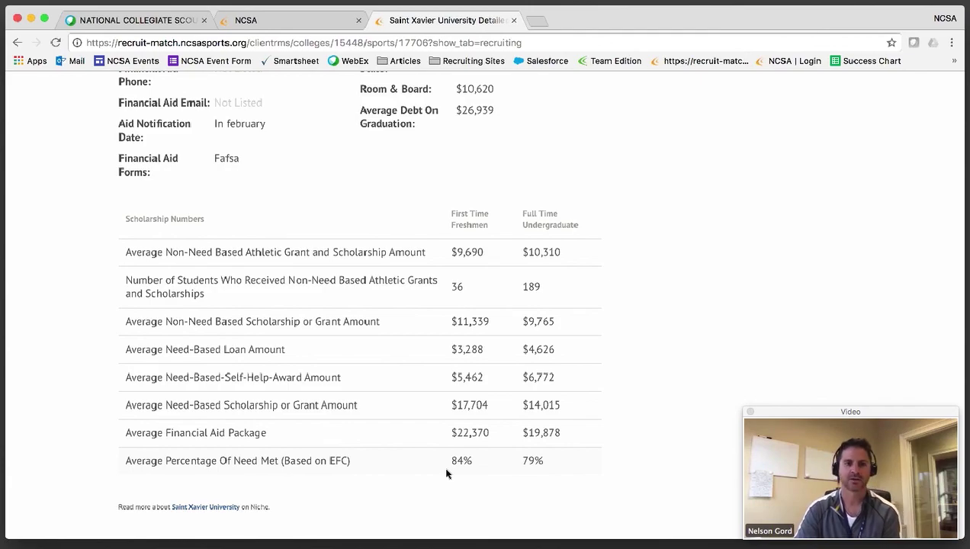
Review Saint Xavier University's academic information, including selectivity, most popular majors and the full list of majors offered
scroll(458, 366, up, 15)
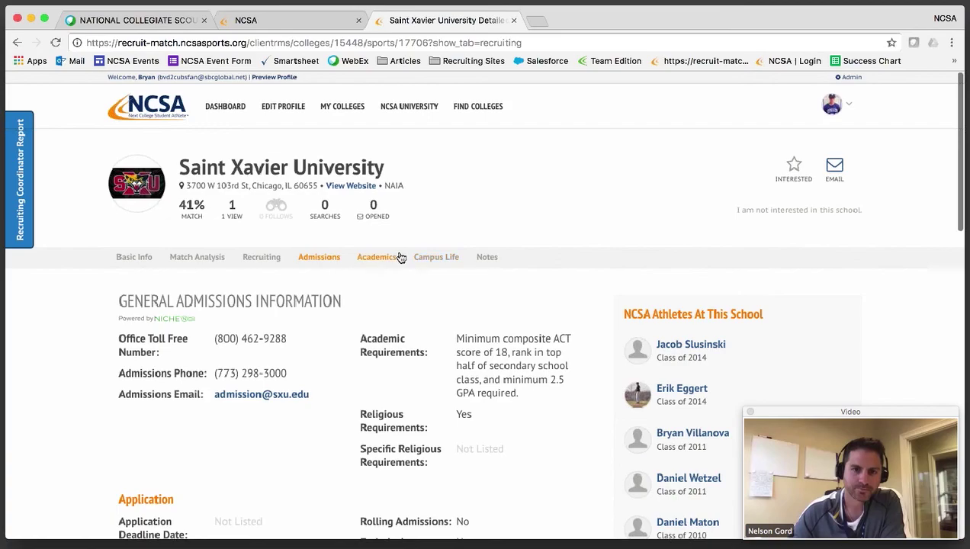
click(398, 256)
scroll(412, 308, down, 5)
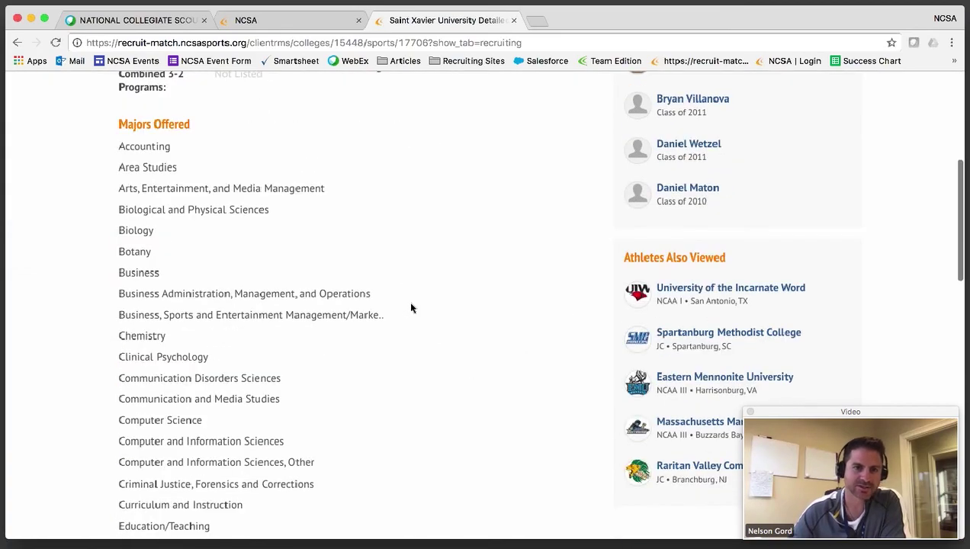
scroll(412, 308, down, 3)
scroll(414, 307, up, 5)
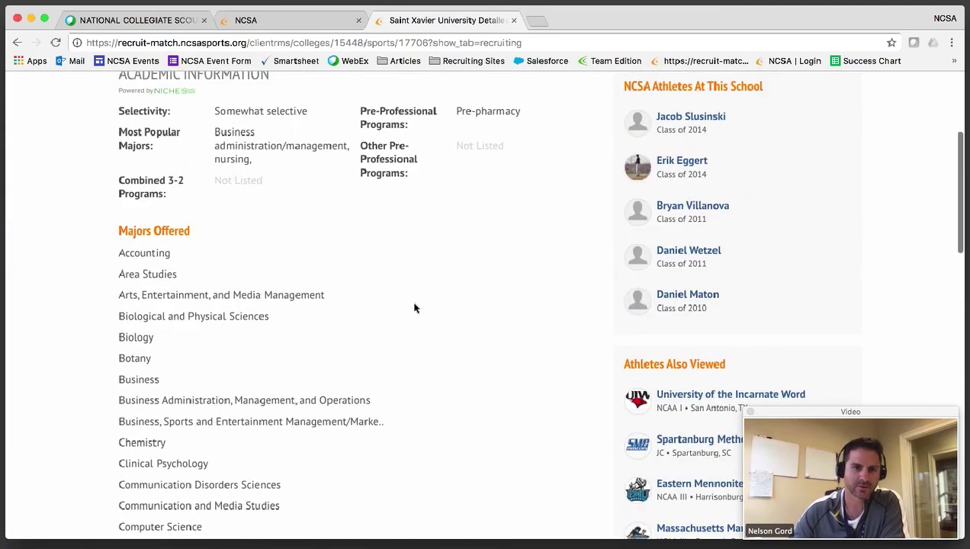
scroll(414, 308, up, 2)
scroll(414, 308, down, 15)
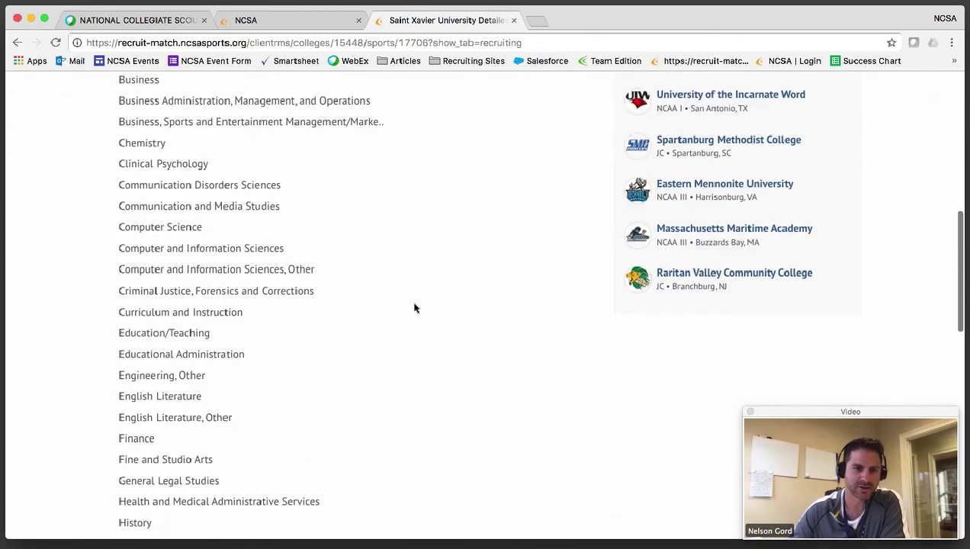
scroll(414, 308, down, 3)
Review Saint Xavier University's campus life information, covering demographics, location, housing and ROTC
scroll(414, 307, up, 12)
click(451, 264)
scroll(437, 285, down, 3)
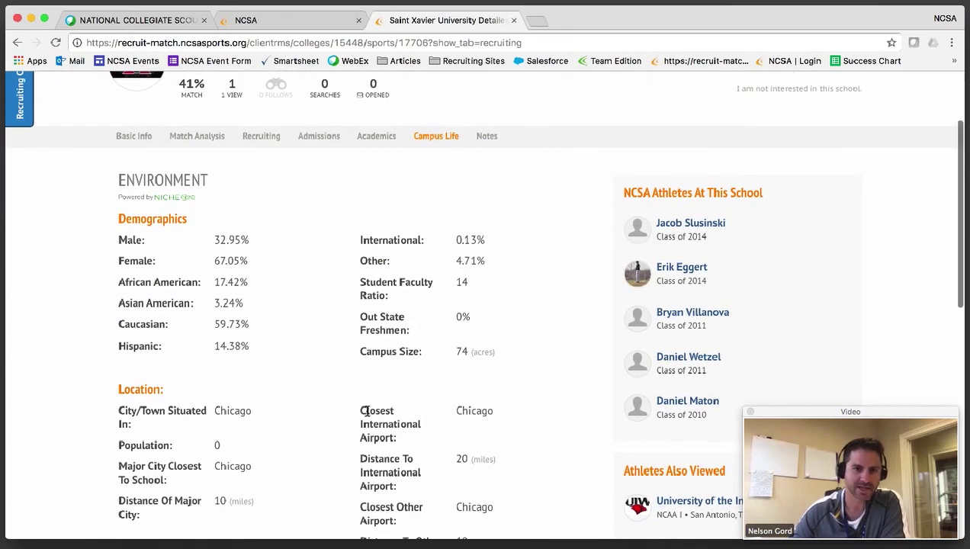
scroll(440, 418, down, 10)
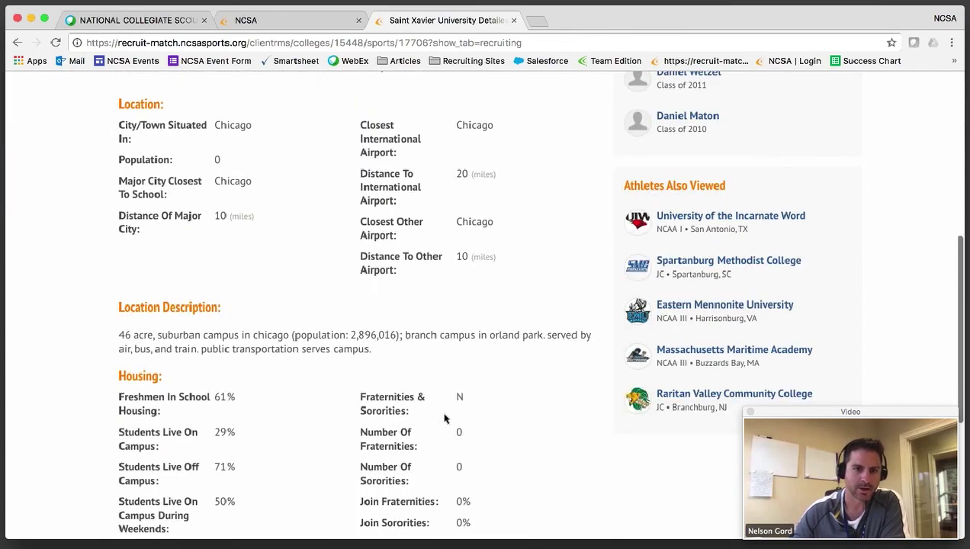
scroll(445, 418, down, 2)
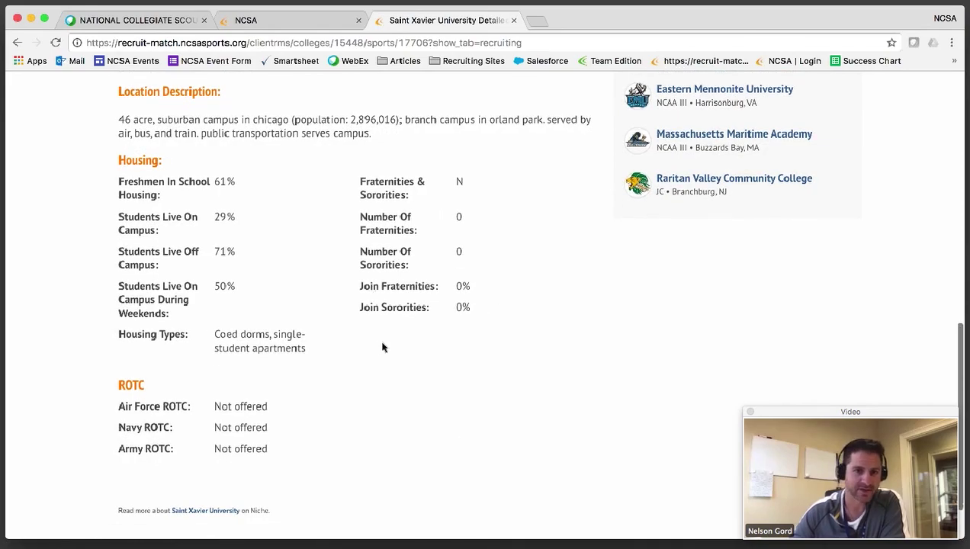
Open Saint Xavier University's notes section and place the cursor in the empty notes field
scroll(383, 347, up, 15)
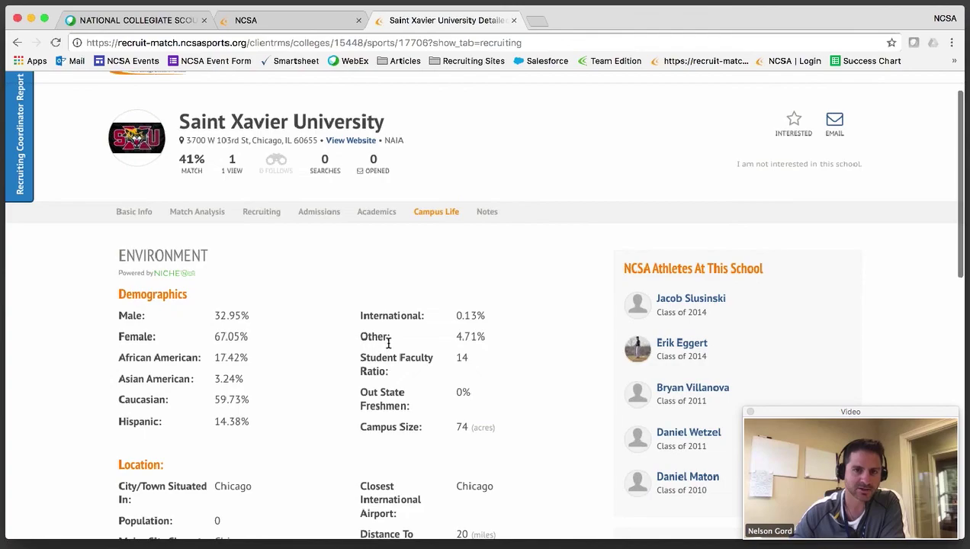
scroll(388, 343, up, 2)
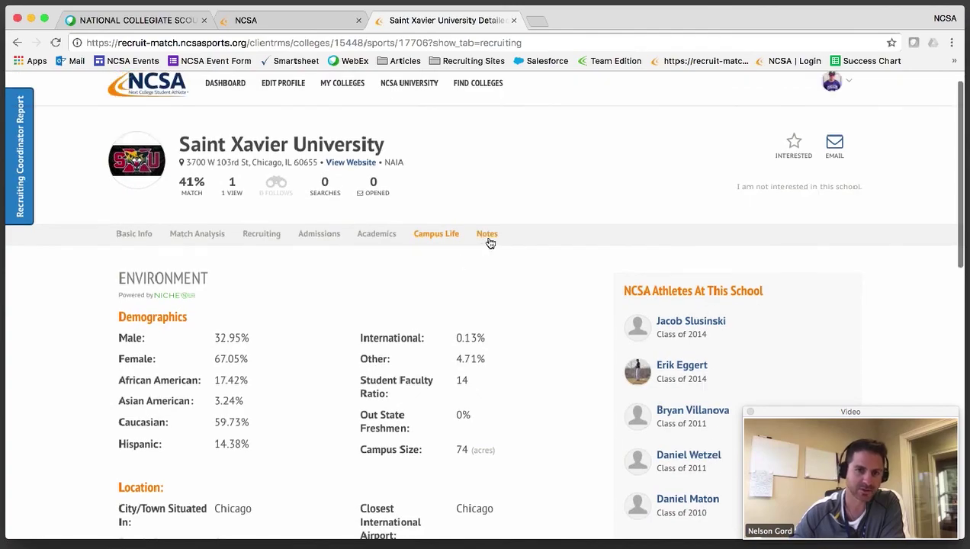
click(488, 242)
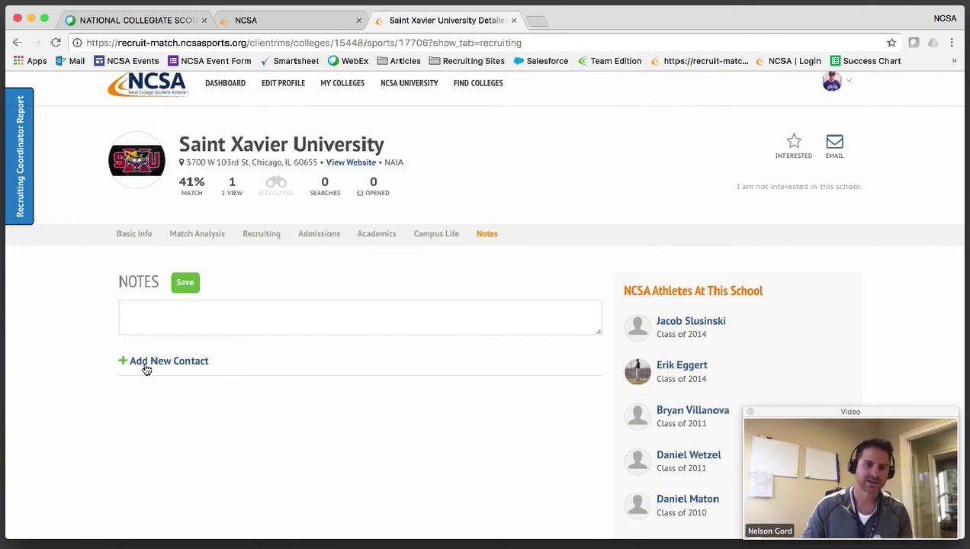
click(164, 305)
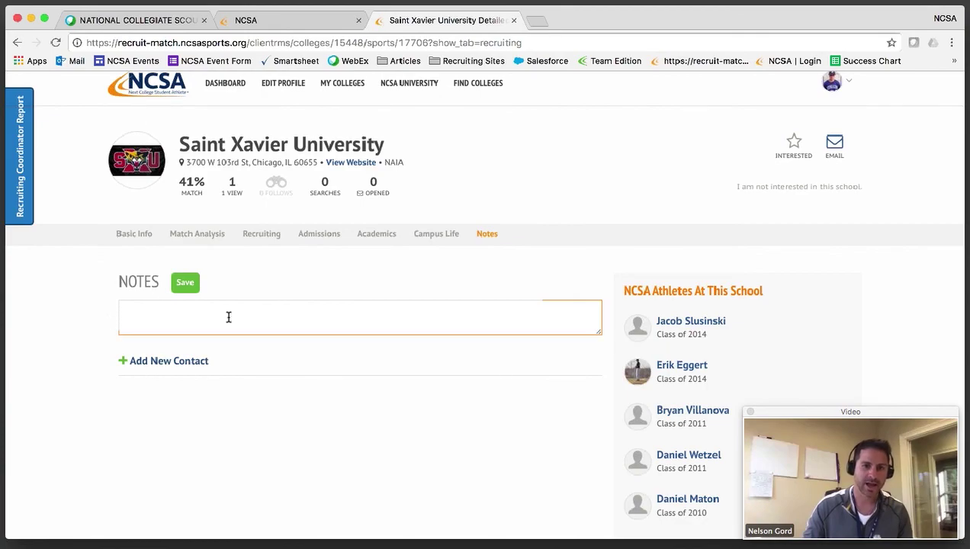
Draft a new contact entry dated 06/25/2017 with the type Incoming Phone Call, and cancel it without saving
click(203, 360)
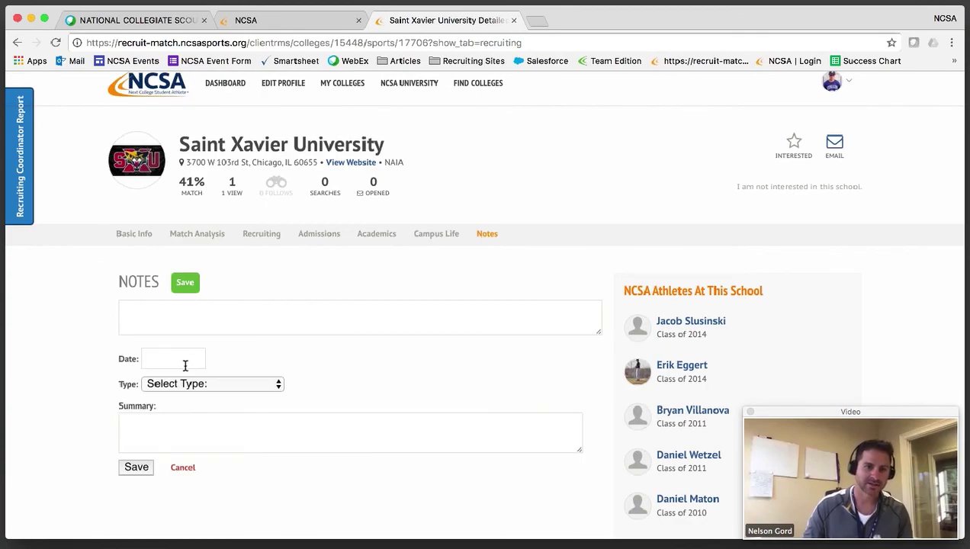
click(177, 362)
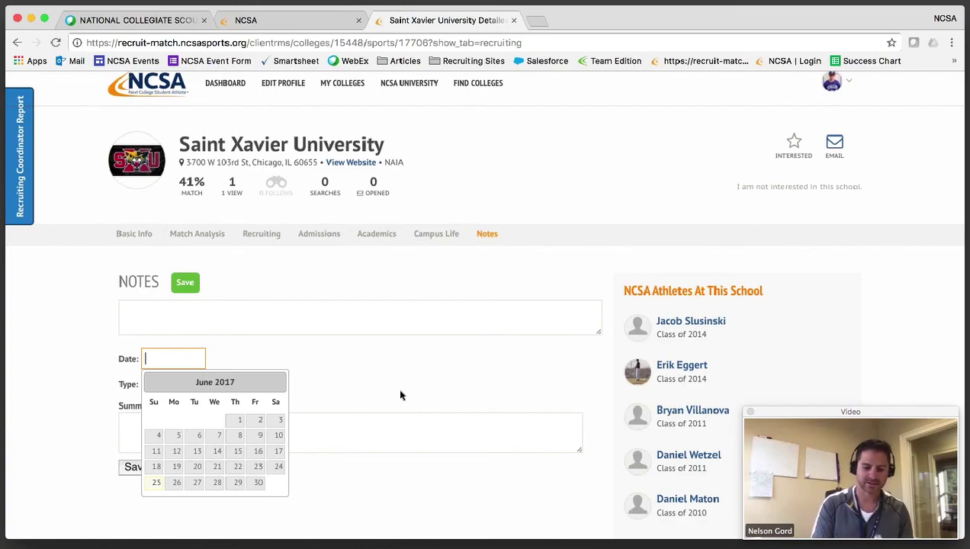
text(6/25)
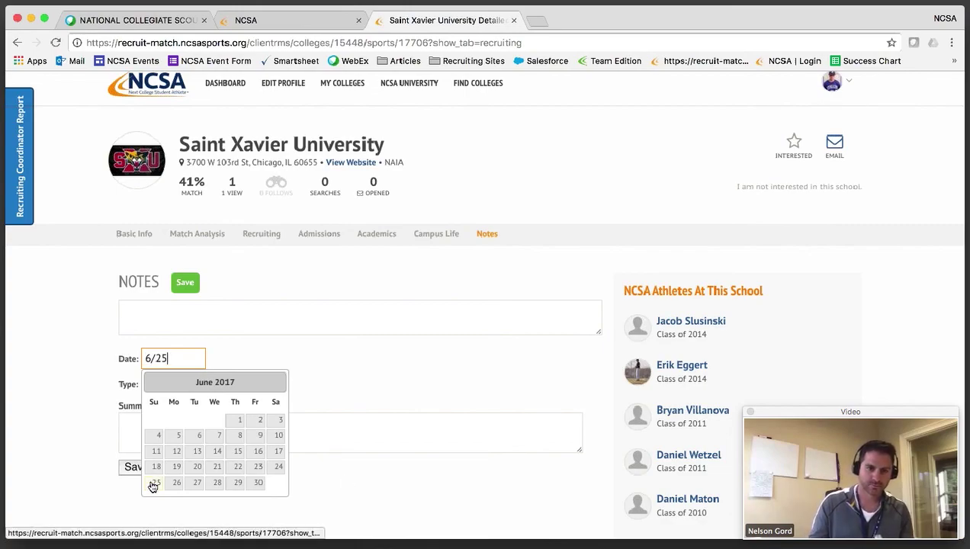
click(156, 482)
click(163, 384)
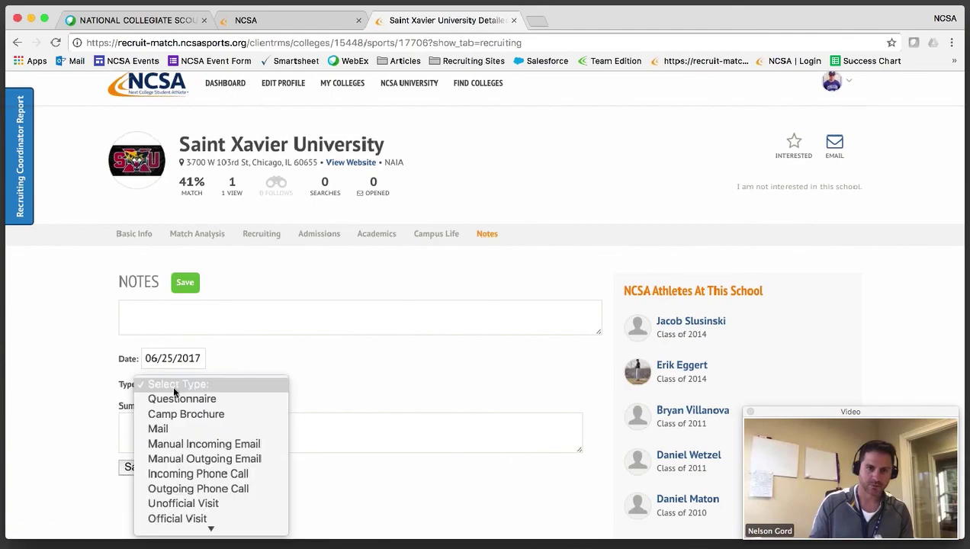
click(180, 474)
click(159, 424)
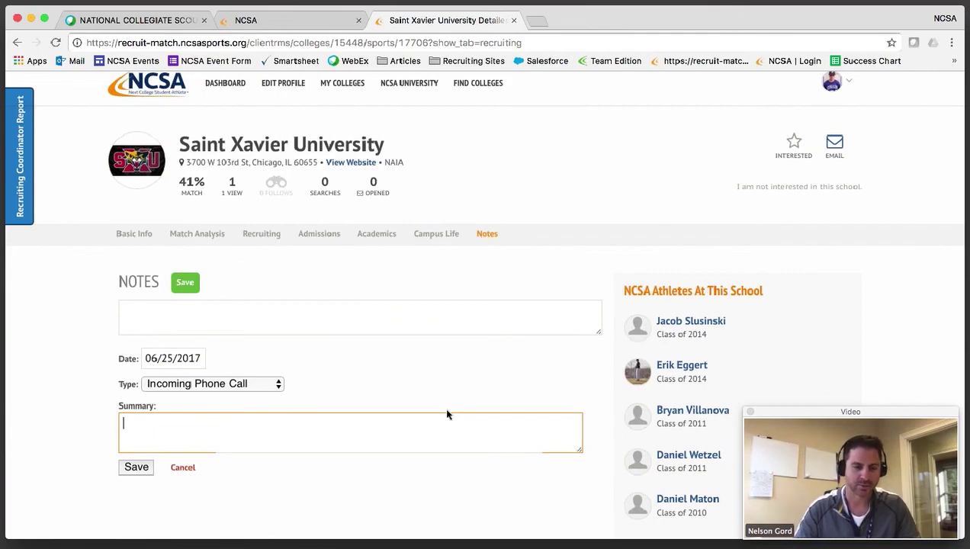
click(187, 468)
Open NCSA University and review the Path to College milestones and drills down to Send Your First Recruiting Email
scroll(471, 415, up, 1)
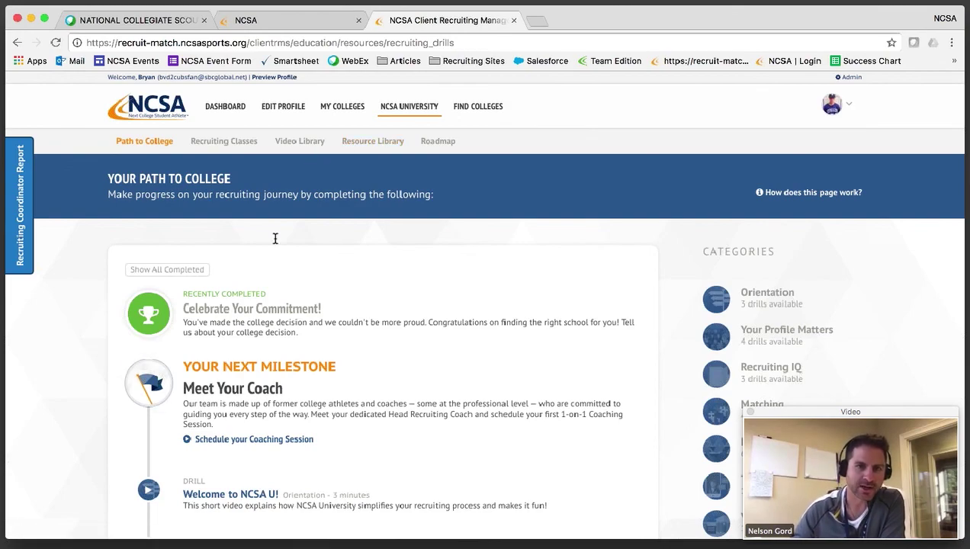
scroll(184, 204, down, 2)
scroll(255, 156, down, 4)
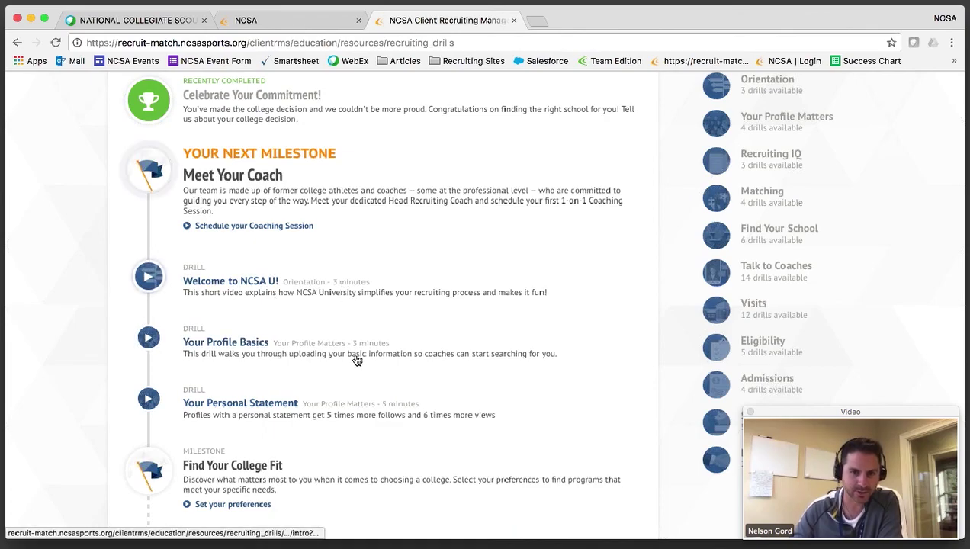
scroll(385, 408, down, 5)
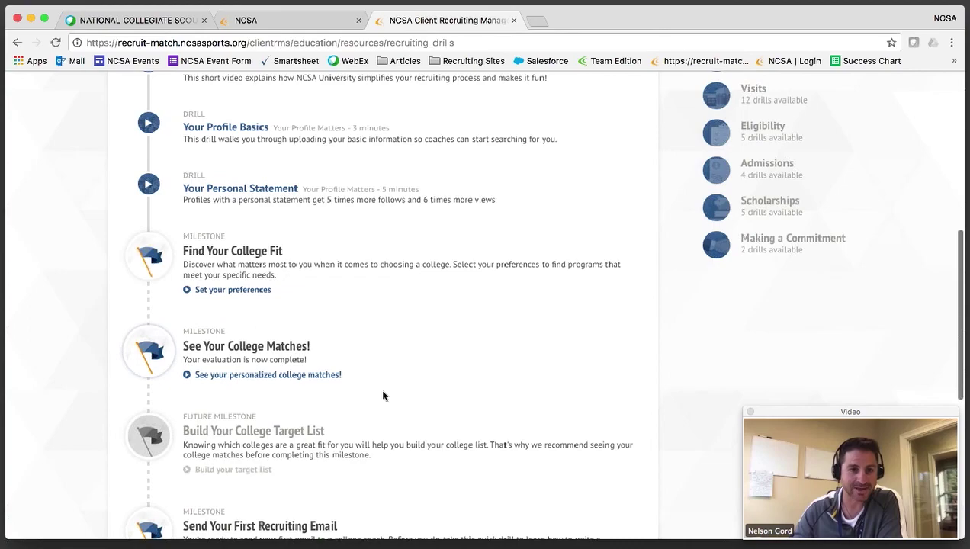
scroll(383, 396, down, 4)
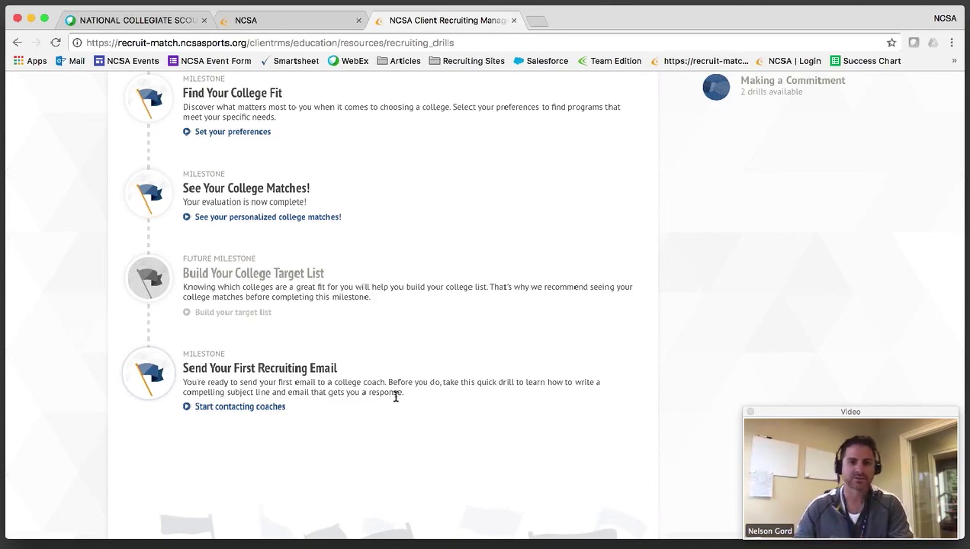
Open the recruiting classes and browse the upcoming live webinars scheduled for the next 30 days
scroll(381, 400, up, 6)
scroll(381, 405, up, 2)
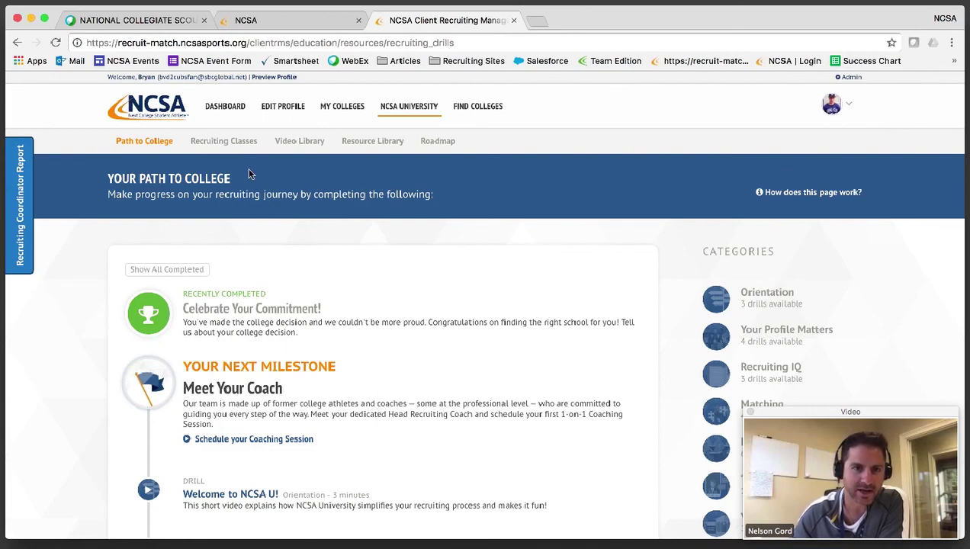
click(233, 149)
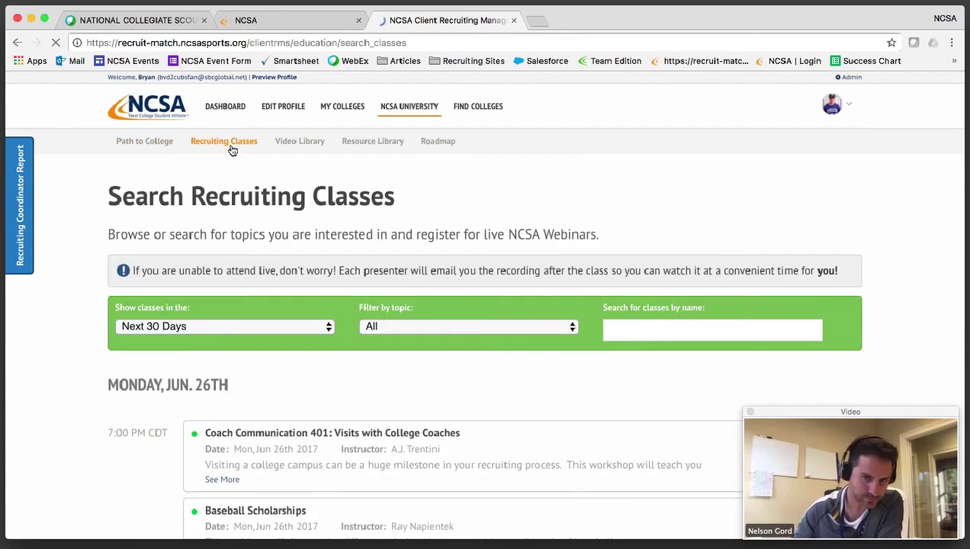
scroll(281, 229, down, 3)
scroll(288, 312, down, 1)
scroll(290, 333, down, 2)
scroll(291, 333, down, 5)
scroll(229, 349, down, 1)
scroll(324, 327, down, 3)
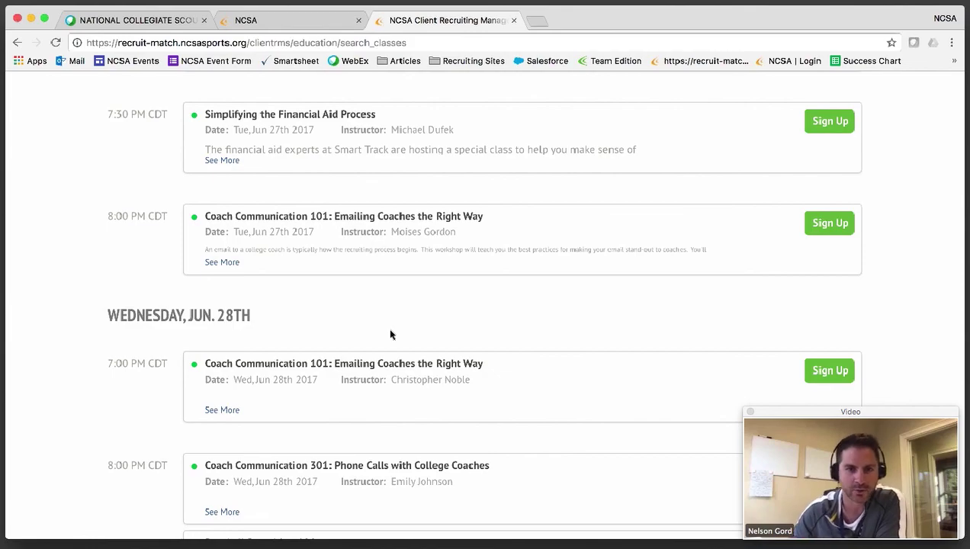
scroll(391, 337, down, 3)
Open the video library and browse its categories from the featured videos down to the NCAA Breakdown
scroll(386, 355, up, 15)
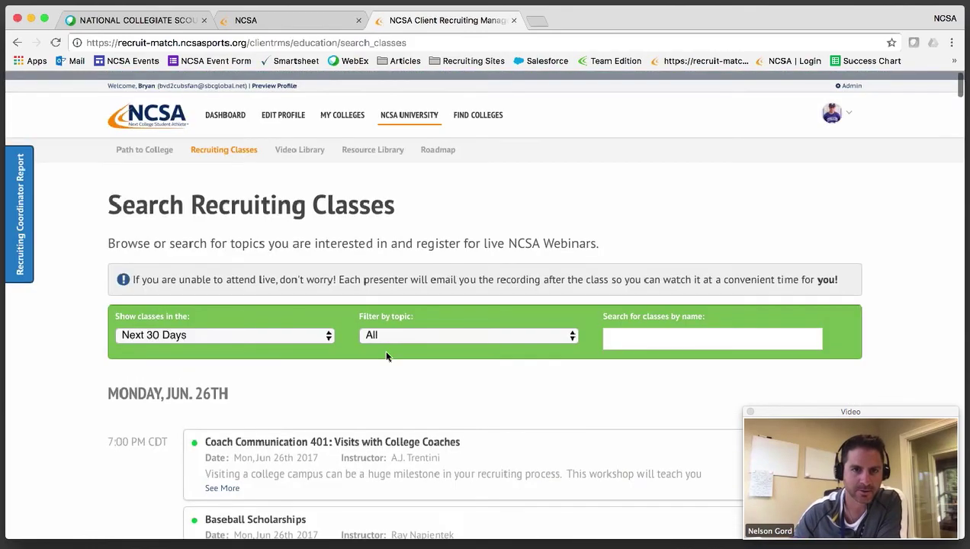
click(307, 144)
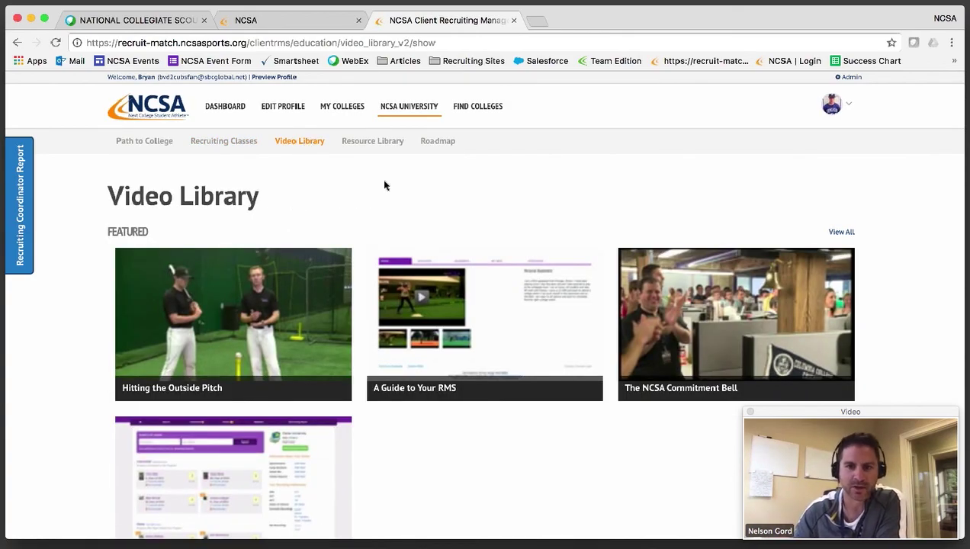
scroll(387, 212, down, 5)
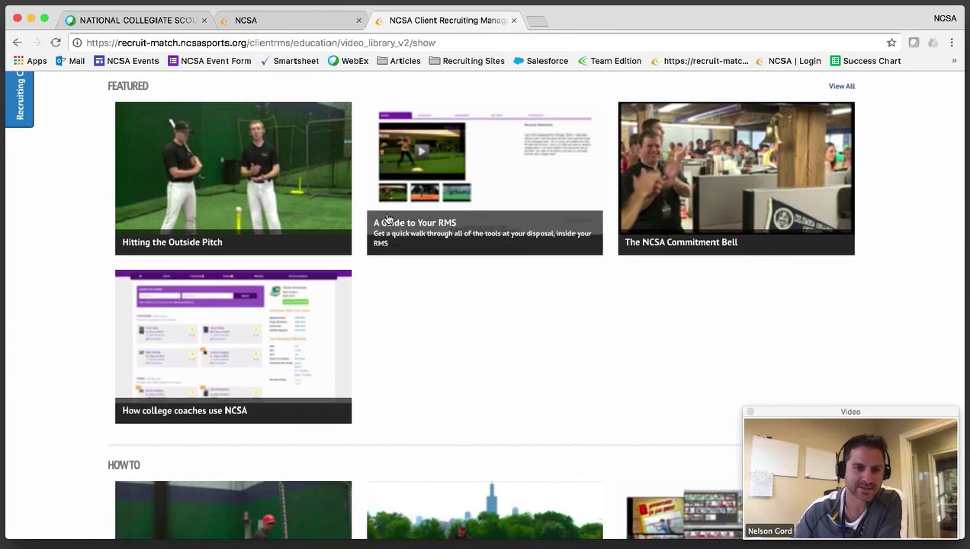
scroll(387, 211, down, 6)
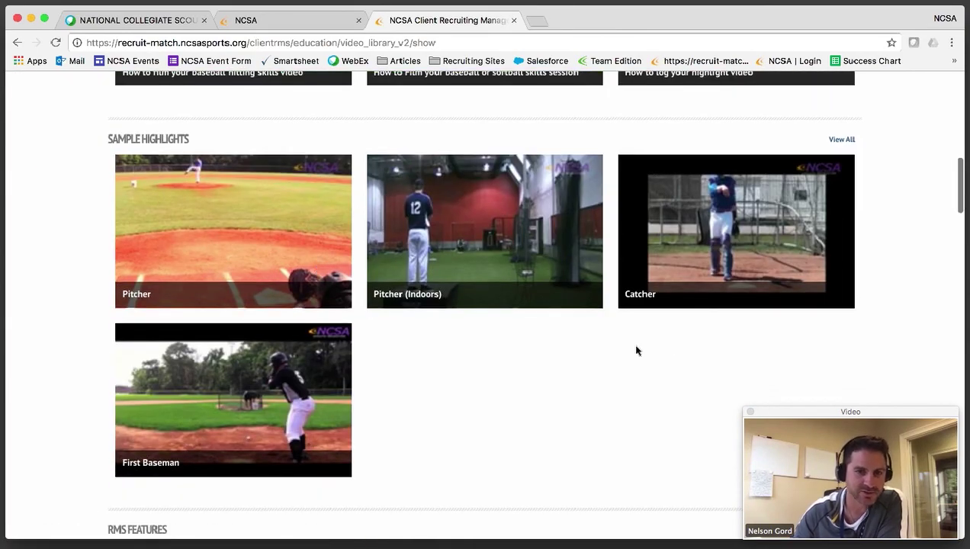
scroll(637, 350, down, 2)
scroll(637, 351, down, 6)
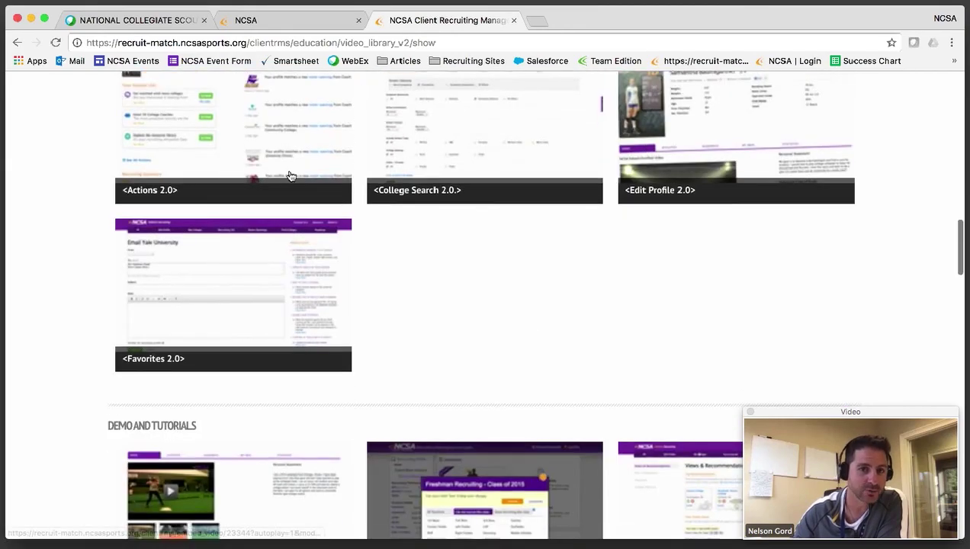
scroll(696, 319, down, 10)
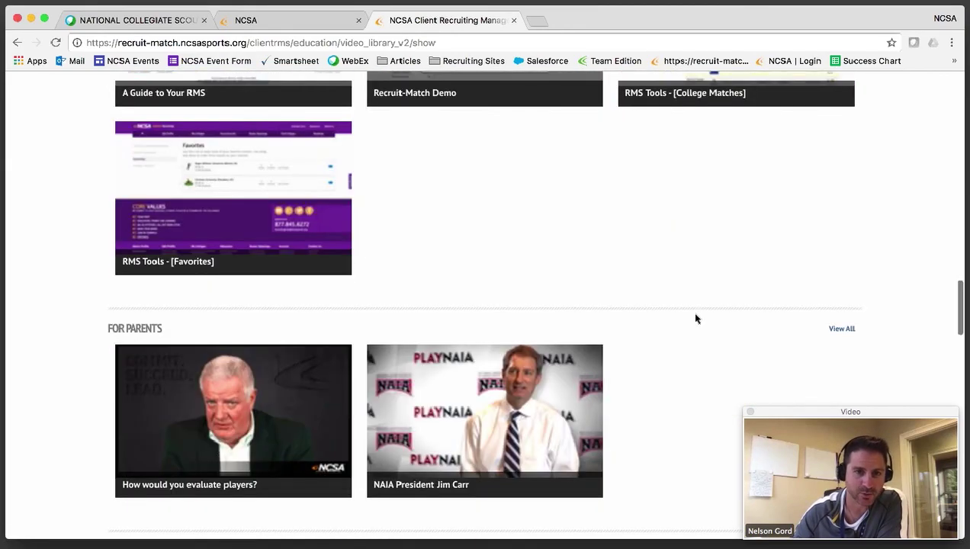
scroll(696, 319, down, 6)
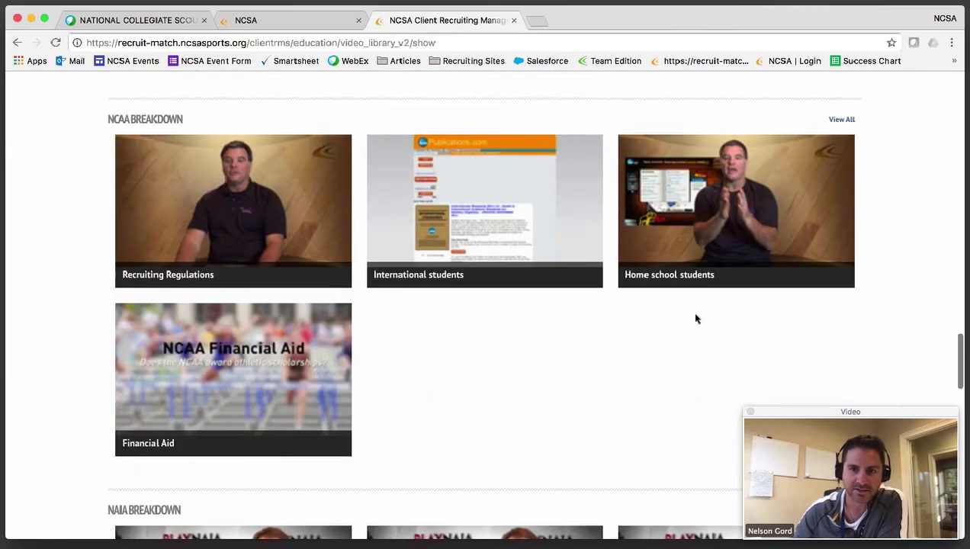
Open the NCSA Resource Library and look through its topics, including parent information, NCAA information and coach communications
scroll(695, 319, up, 2)
scroll(695, 319, up, 20)
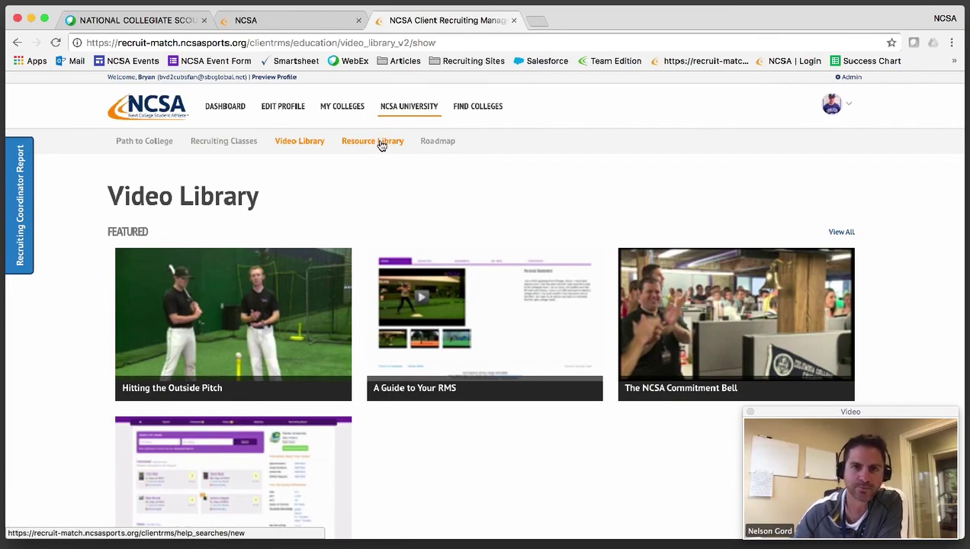
click(382, 145)
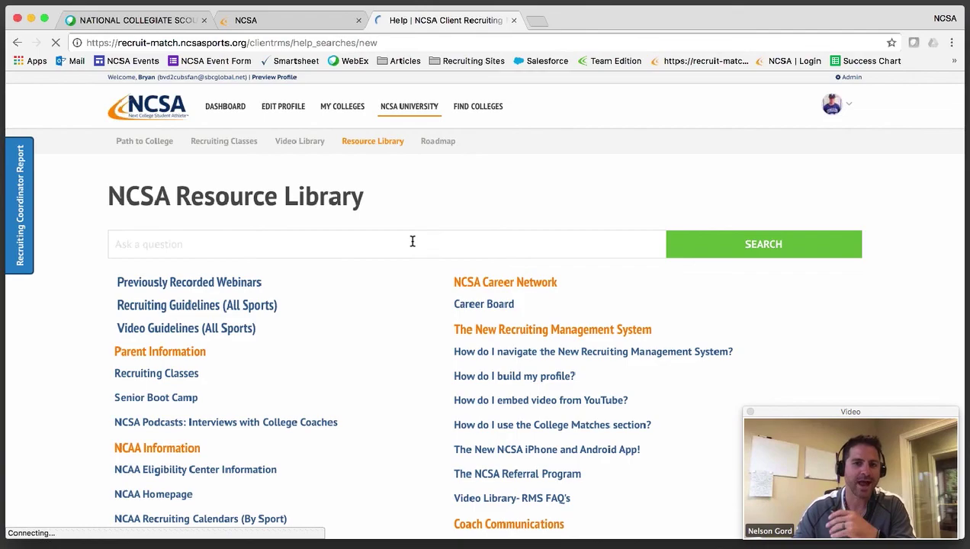
scroll(416, 273, down, 3)
scroll(416, 272, down, 1)
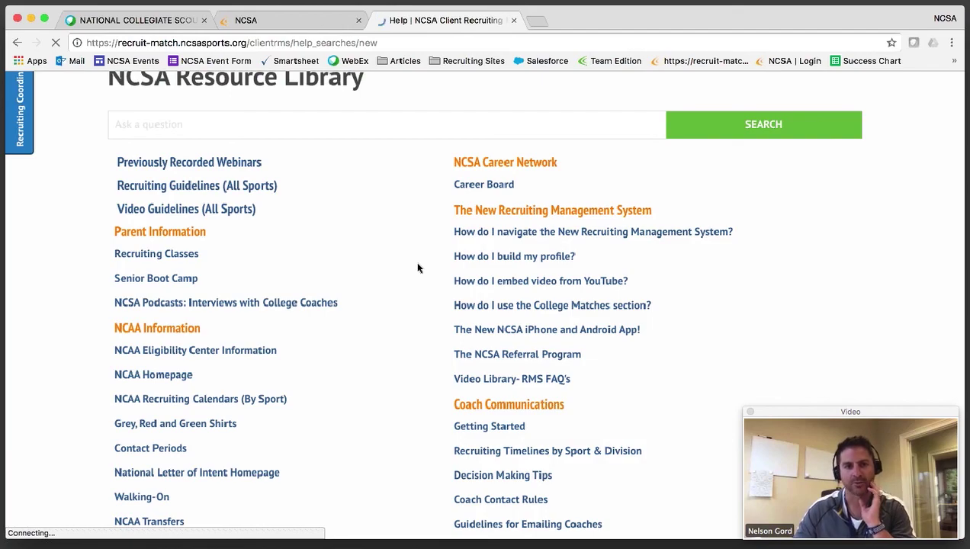
Browse the remaining Resource Library topics, including NAIA, junior college, sports specific and academics information
scroll(418, 268, down, 5)
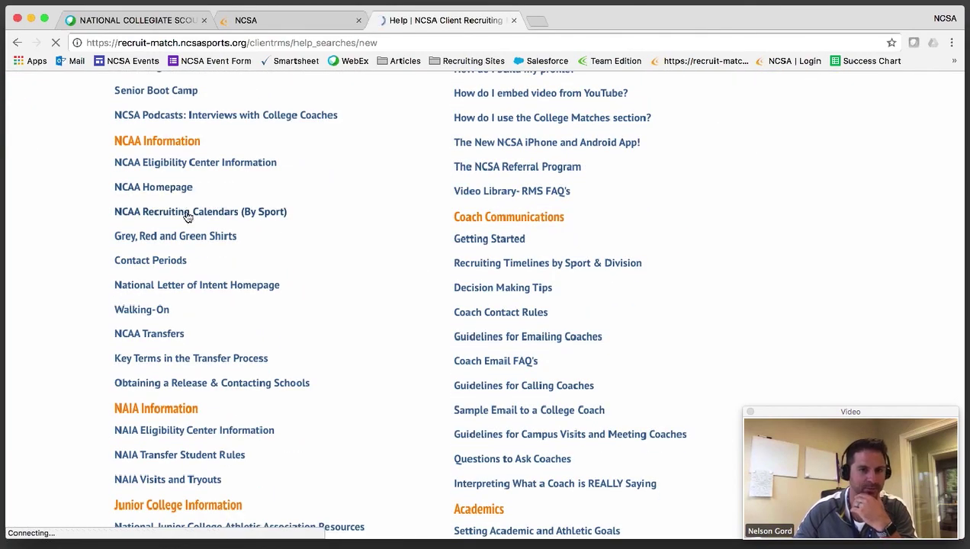
scroll(236, 263, down, 2)
scroll(231, 293, down, 3)
scroll(172, 317, down, 4)
scroll(169, 343, down, 2)
scroll(290, 356, down, 6)
scroll(290, 356, down, 3)
scroll(290, 357, up, 15)
scroll(290, 356, up, 5)
scroll(474, 357, down, 2)
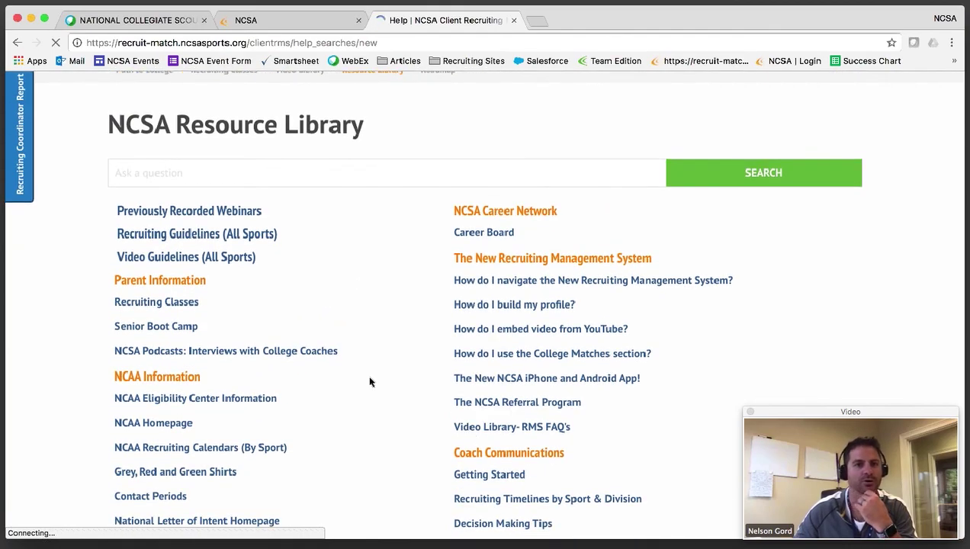
scroll(369, 382, down, 10)
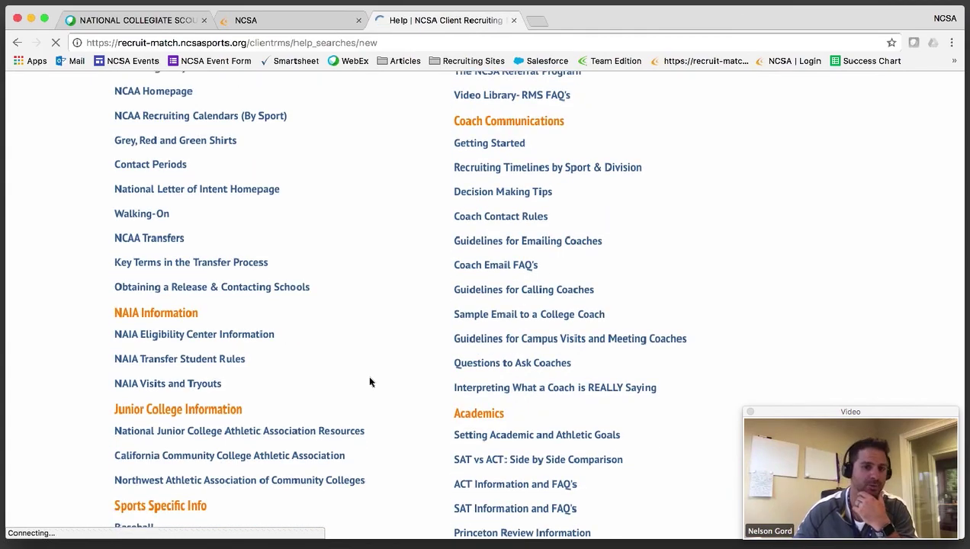
scroll(370, 382, up, 8)
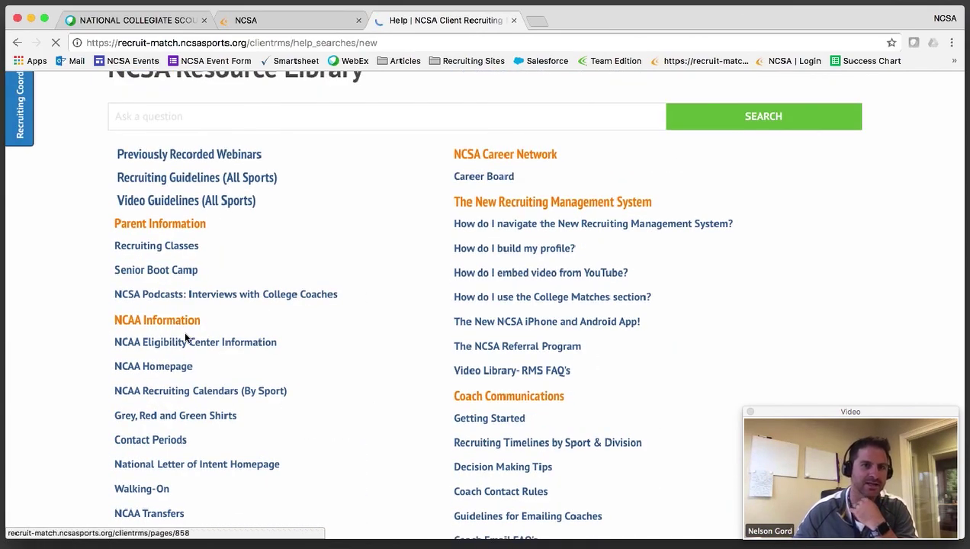
scroll(217, 347, up, 4)
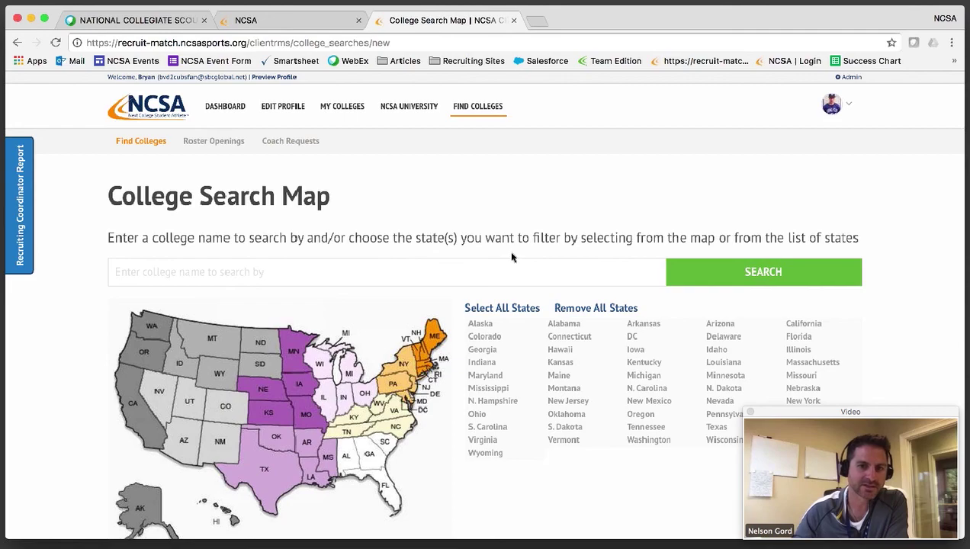
Select Illinois on the College Search Map, look over the advanced search options and run the search
scroll(511, 257, down, 5)
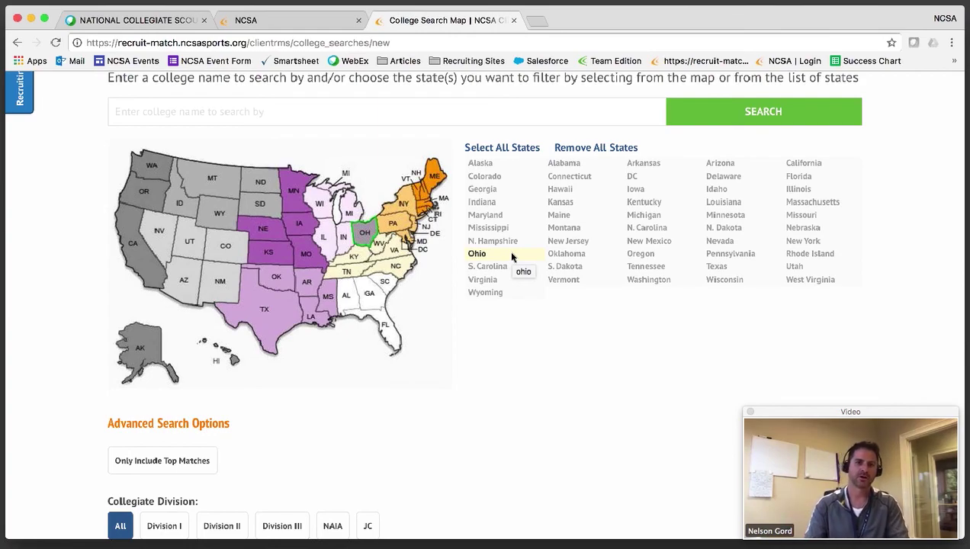
click(327, 241)
scroll(503, 308, down, 5)
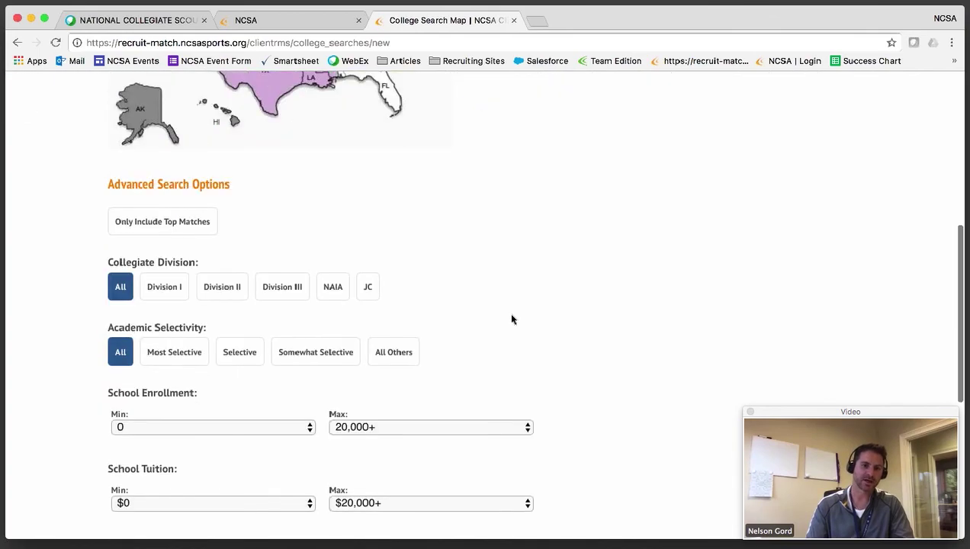
scroll(512, 319, down, 5)
scroll(511, 319, up, 10)
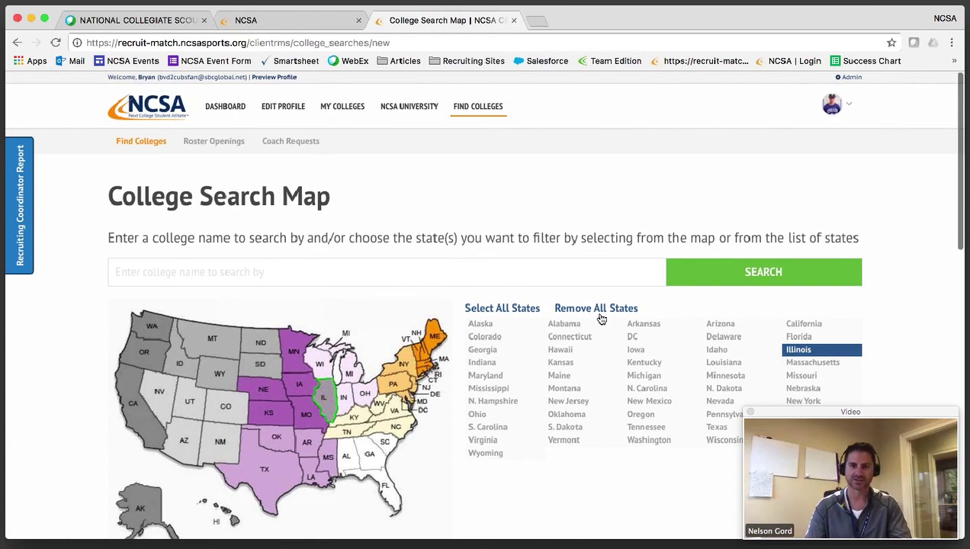
click(708, 279)
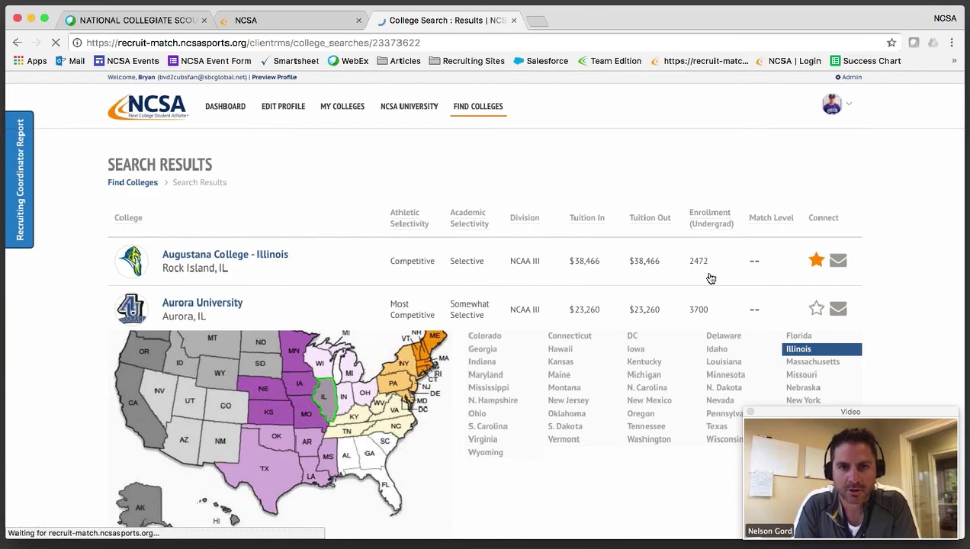
Look through the Illinois college results and return to the College Search Map
scroll(709, 279, down, 5)
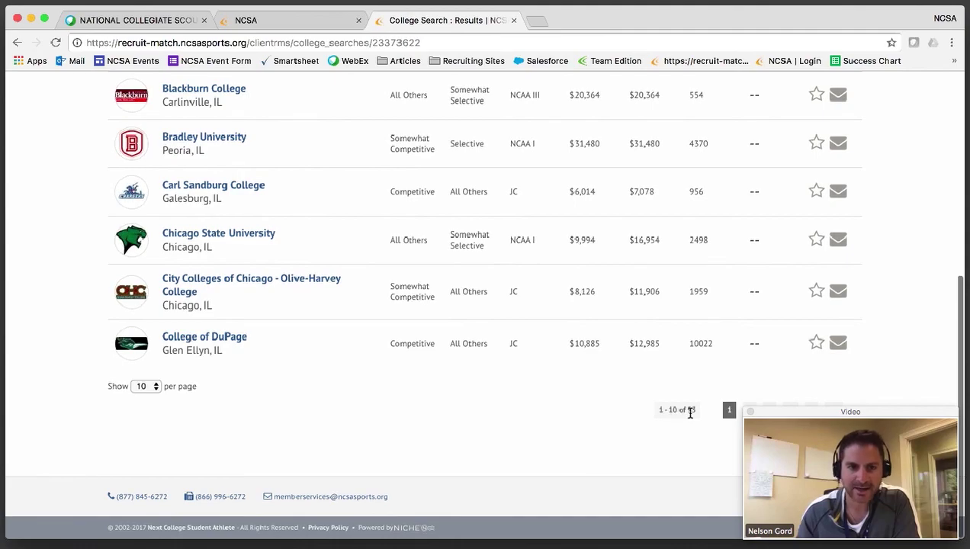
scroll(686, 416, up, 4)
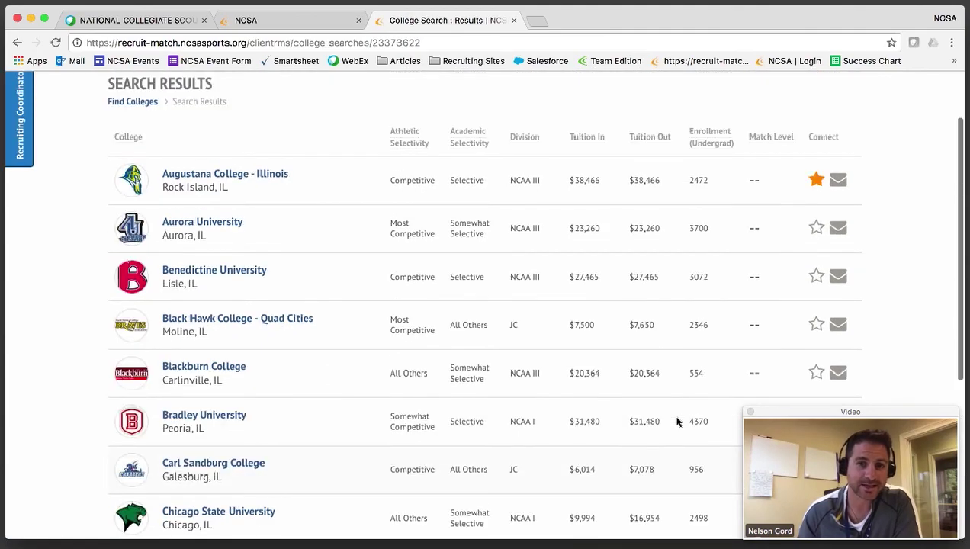
click(17, 42)
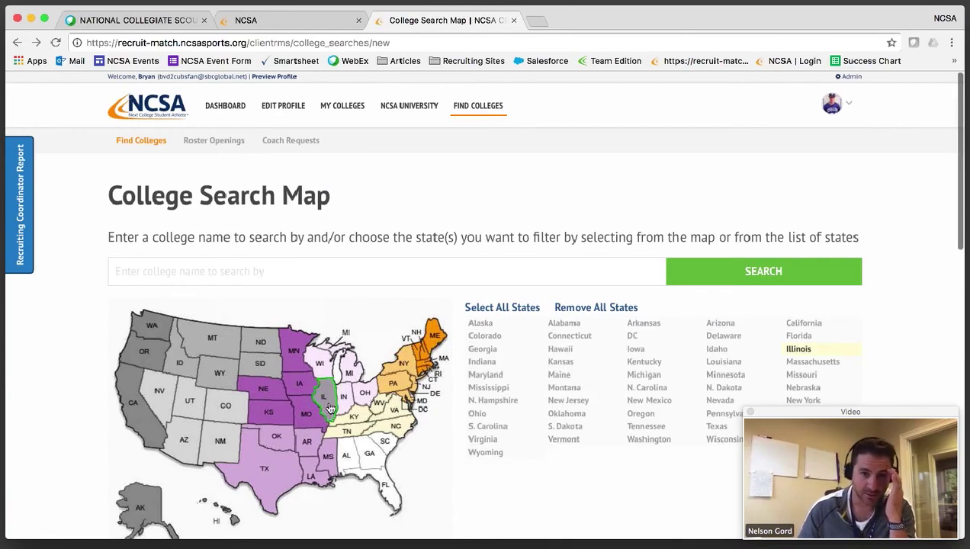
Filter the college search to Division II and Division III with Most Selective and Selective academics
scroll(330, 408, down, 5)
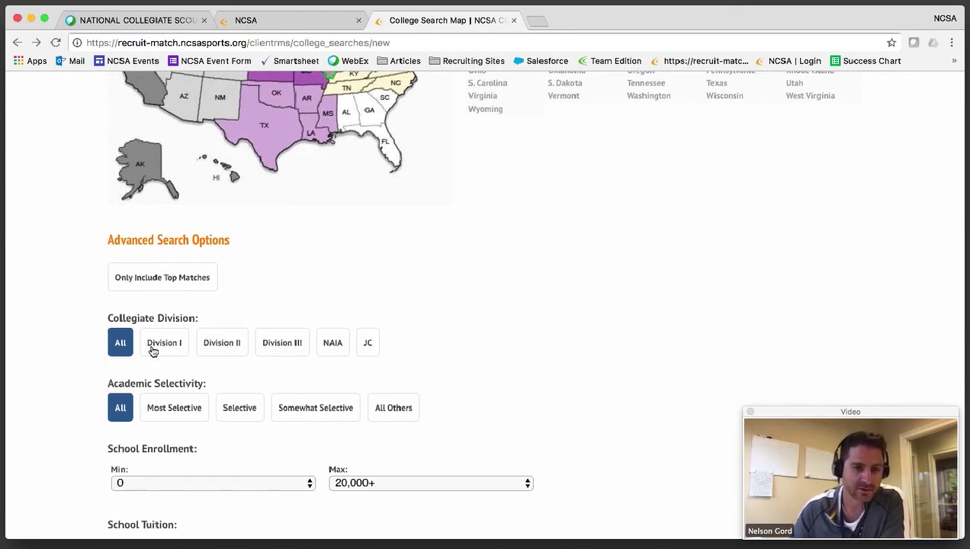
click(213, 348)
click(272, 347)
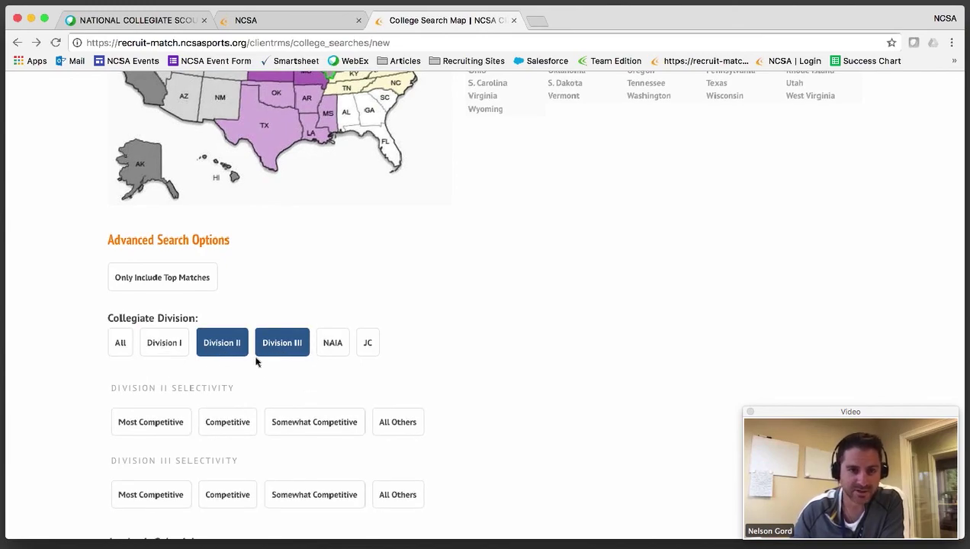
scroll(260, 376, down, 5)
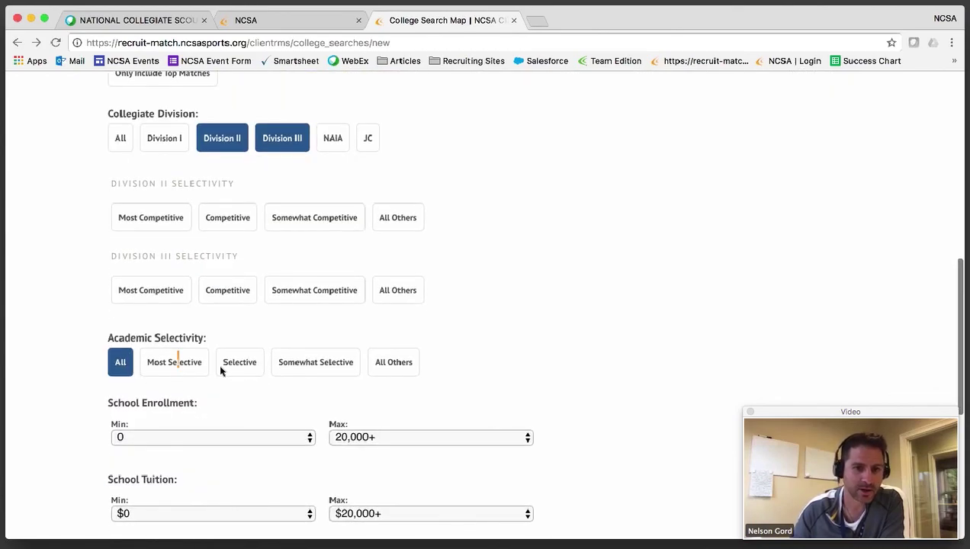
click(193, 373)
click(241, 374)
Display the majors categories in the advanced options and run the filtered college search
scroll(23, 417, down, 5)
scroll(26, 421, down, 2)
click(124, 405)
scroll(103, 410, down, 3)
scroll(86, 409, up, 5)
scroll(87, 409, down, 9)
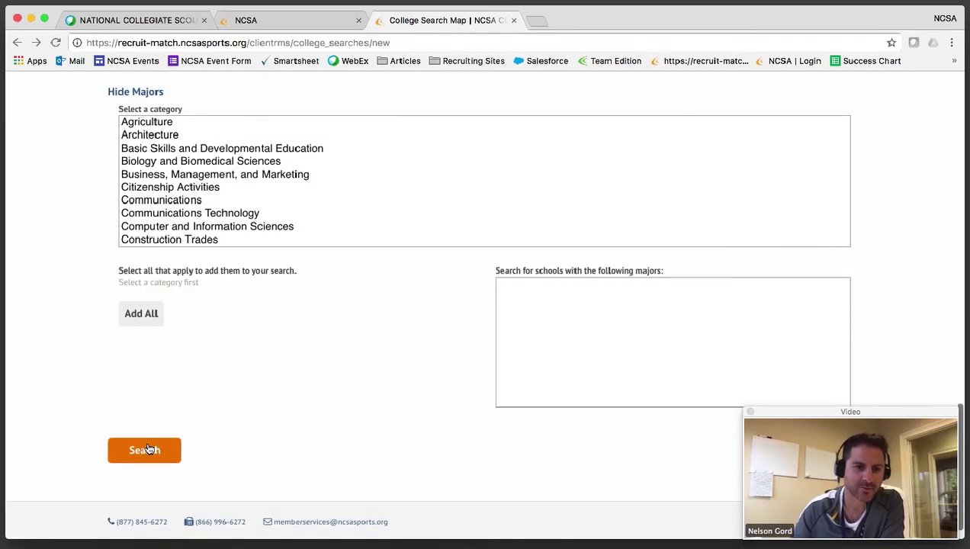
click(147, 448)
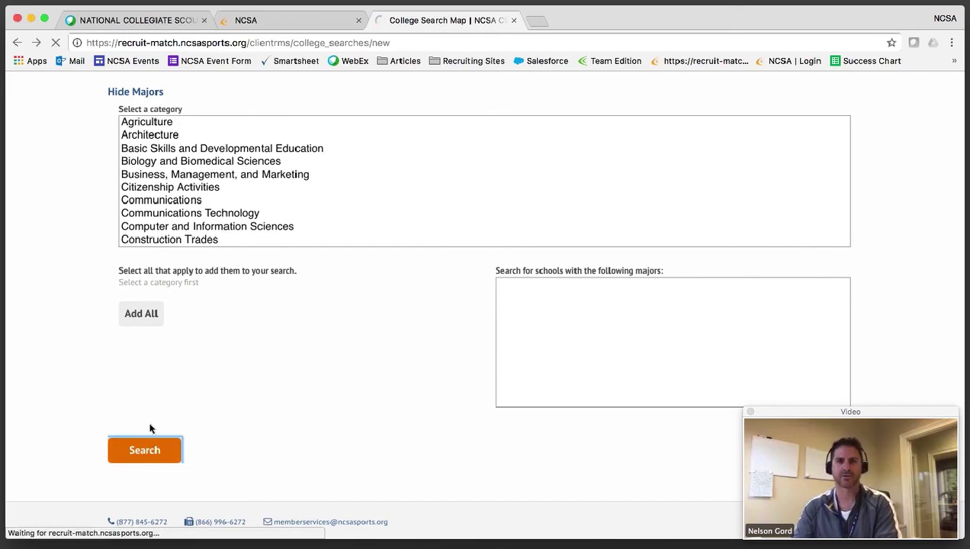
Review the filtered Illinois colleges, comparing division, selectivity, tuition and enrollment
scroll(130, 435, down, 5)
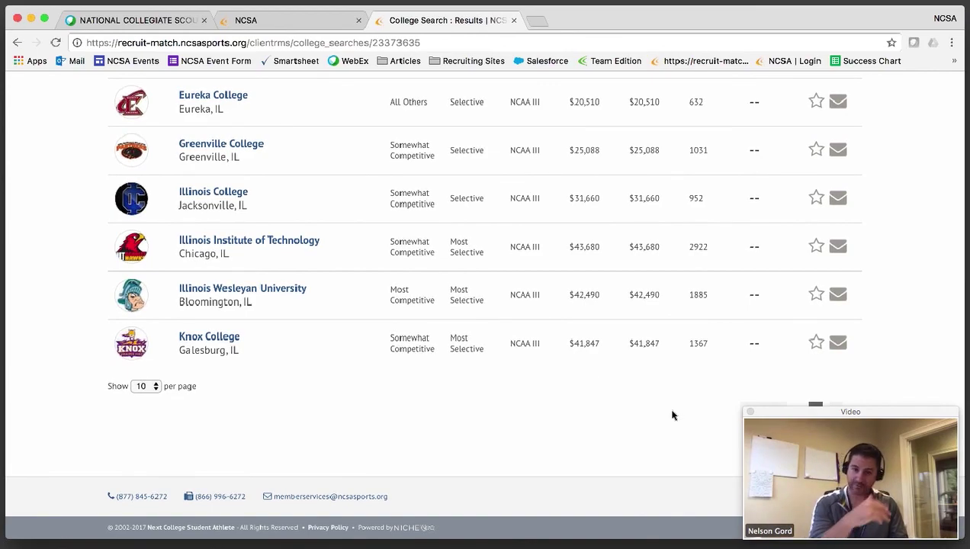
scroll(644, 413, up, 3)
scroll(644, 412, up, 5)
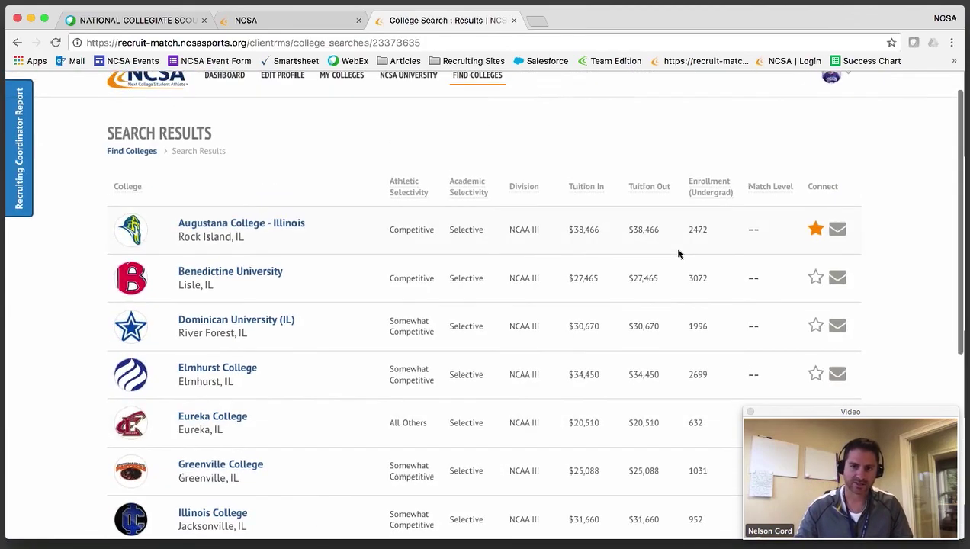
scroll(532, 306, down, 5)
scroll(532, 306, up, 6)
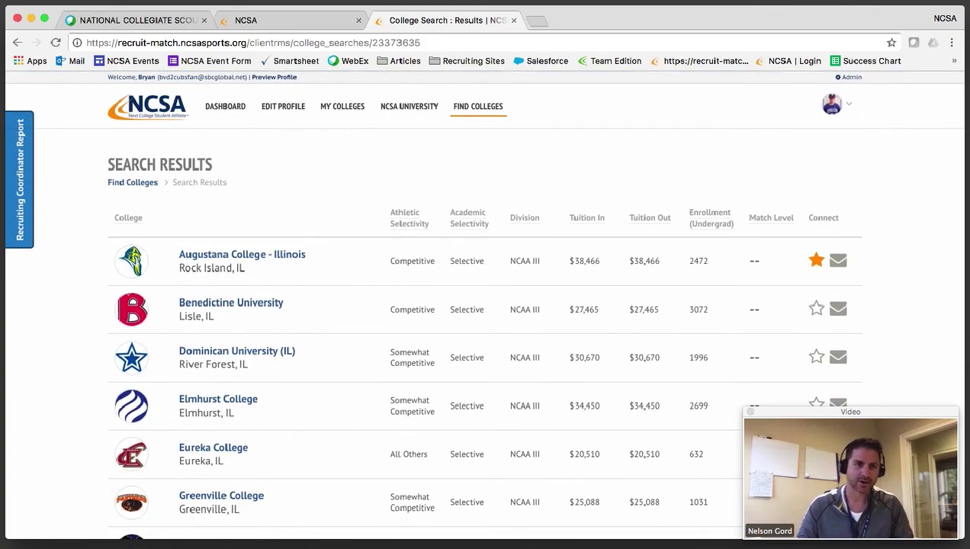
Return to the search form, add all engineering majors to the criteria and run the search
click(15, 43)
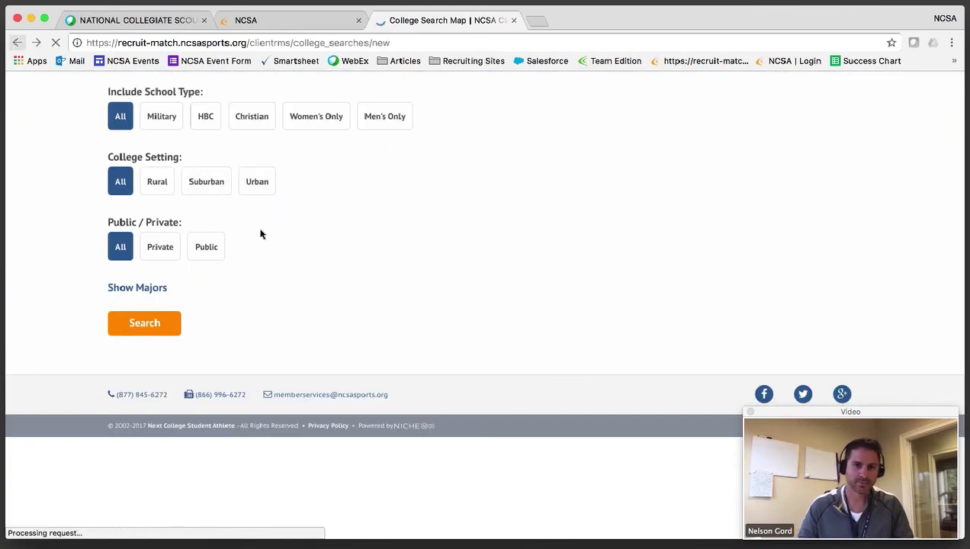
click(158, 390)
scroll(198, 395, down, 3)
click(149, 454)
scroll(179, 473, down, 4)
scroll(80, 470, down, 8)
scroll(80, 470, down, 10)
click(139, 408)
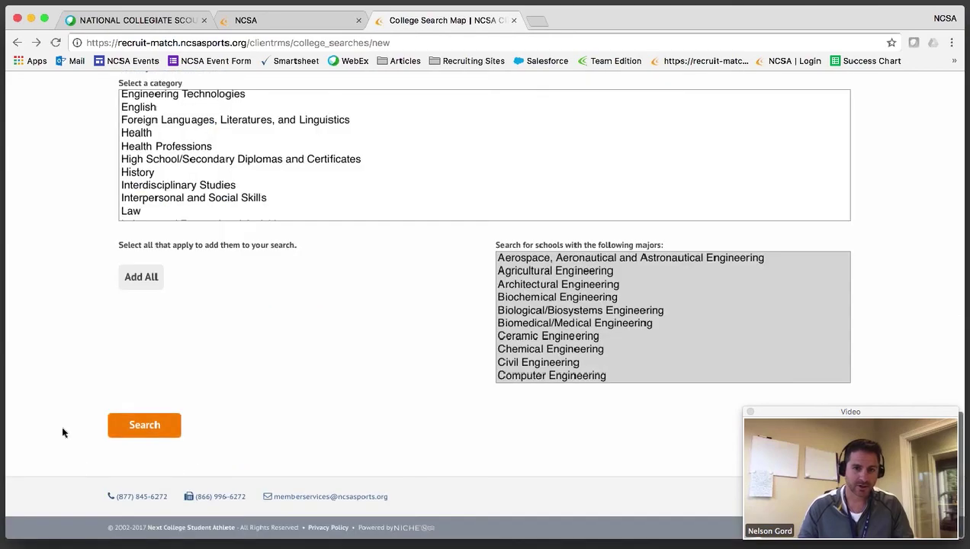
click(138, 426)
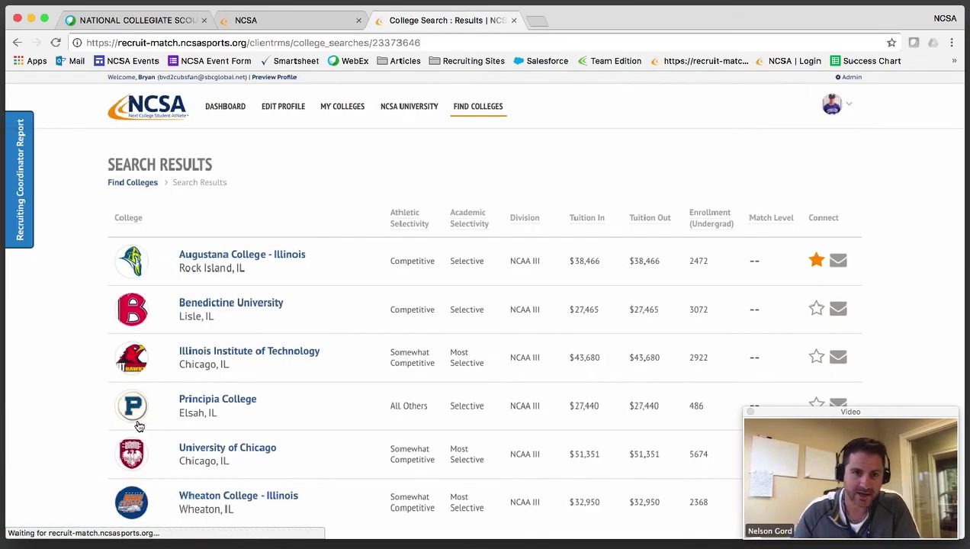
scroll(128, 431, down, 3)
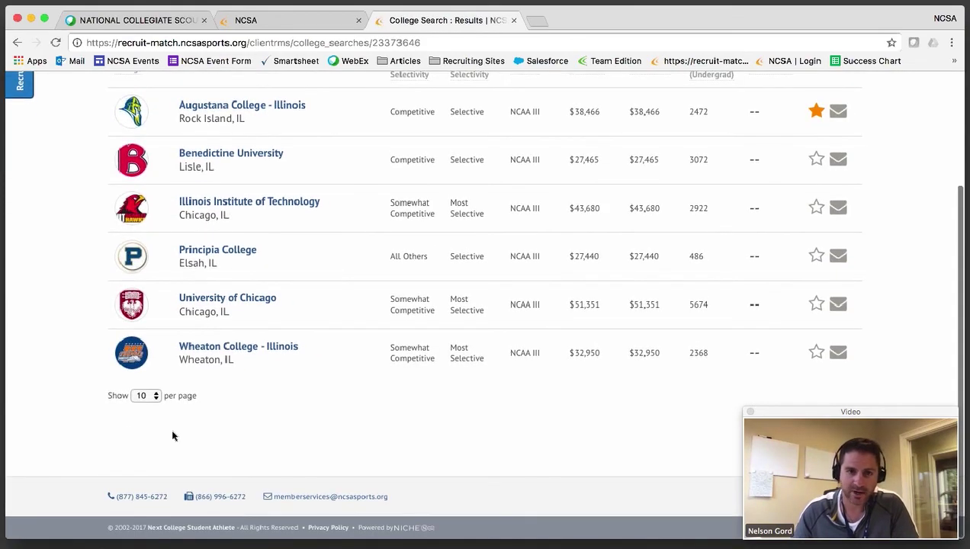
scroll(264, 435, up, 2)
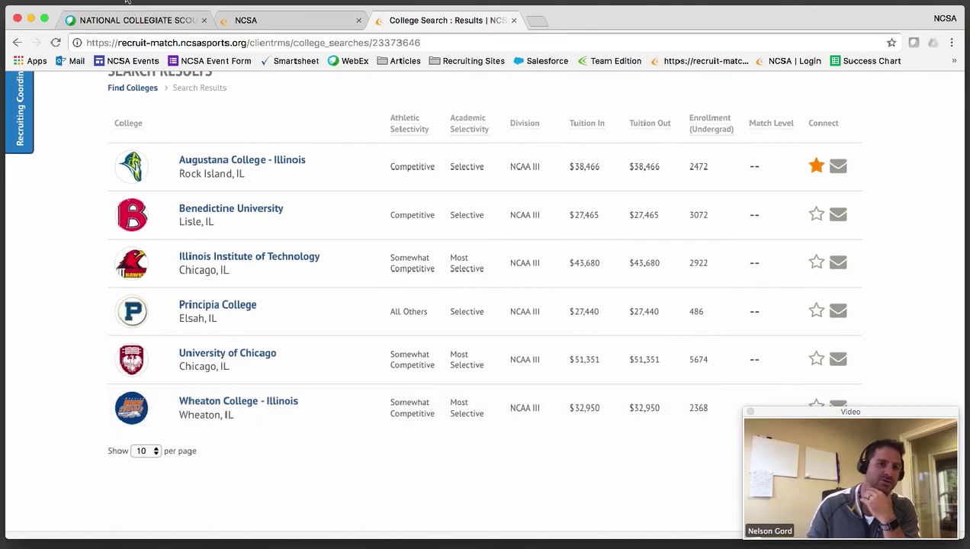
Go back to the College Search Map, toggle Illinois, look over the advanced options and run the search again
click(18, 43)
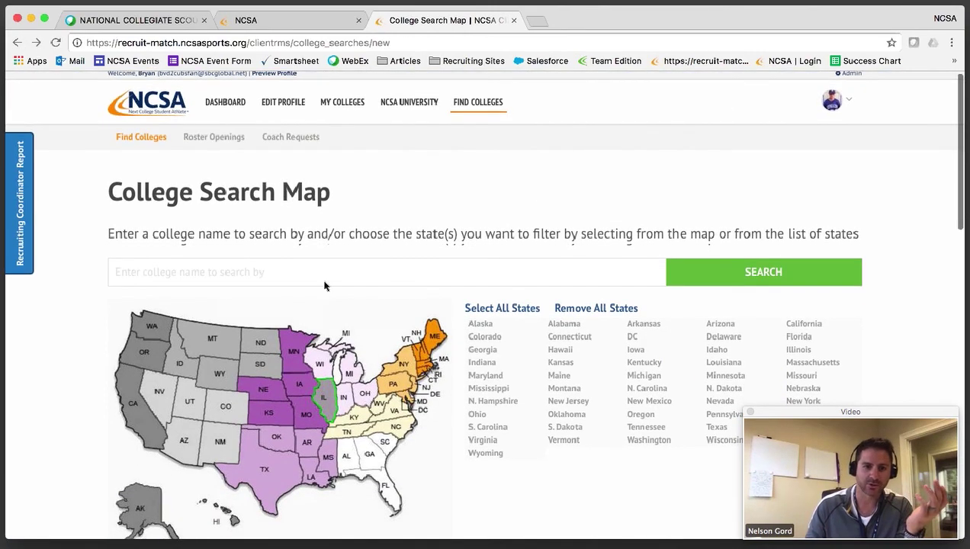
click(323, 389)
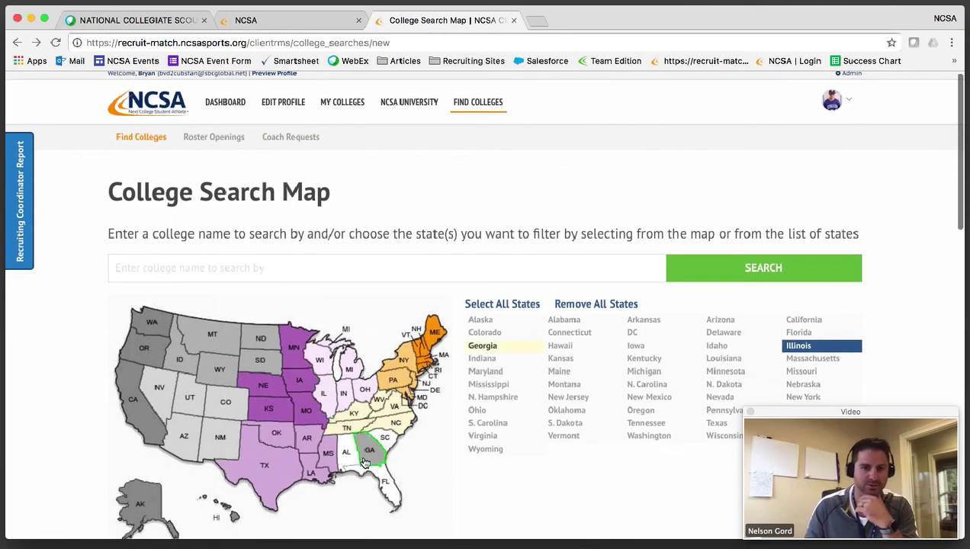
scroll(364, 450, down, 5)
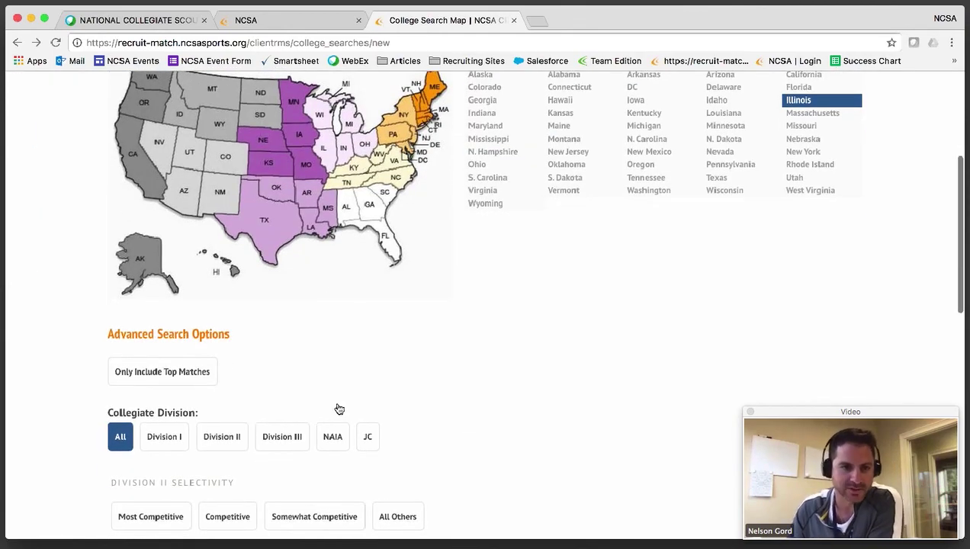
scroll(336, 409, down, 3)
scroll(177, 371, down, 8)
scroll(178, 371, up, 9)
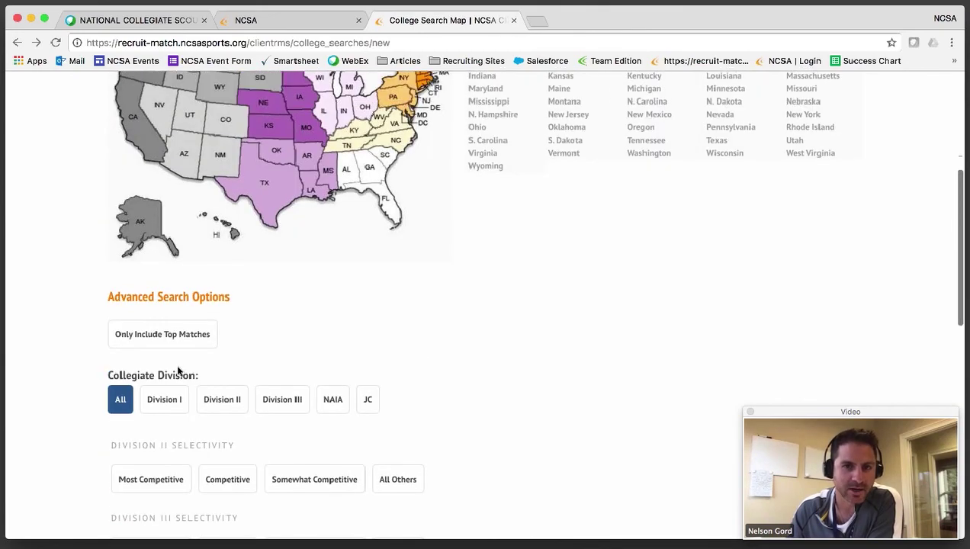
scroll(178, 371, down, 8)
scroll(177, 371, down, 5)
click(178, 428)
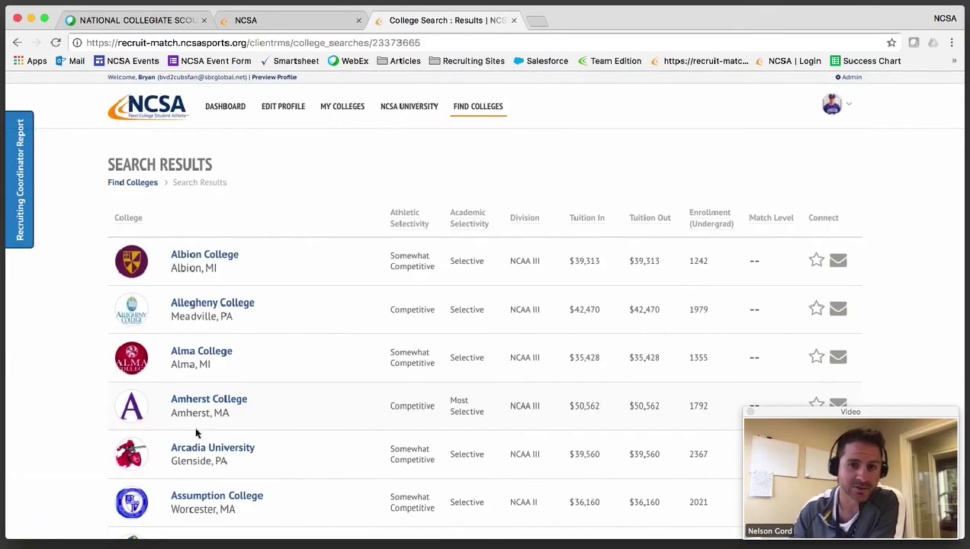
Open Albion College from the search results and view its match analysis
click(219, 257)
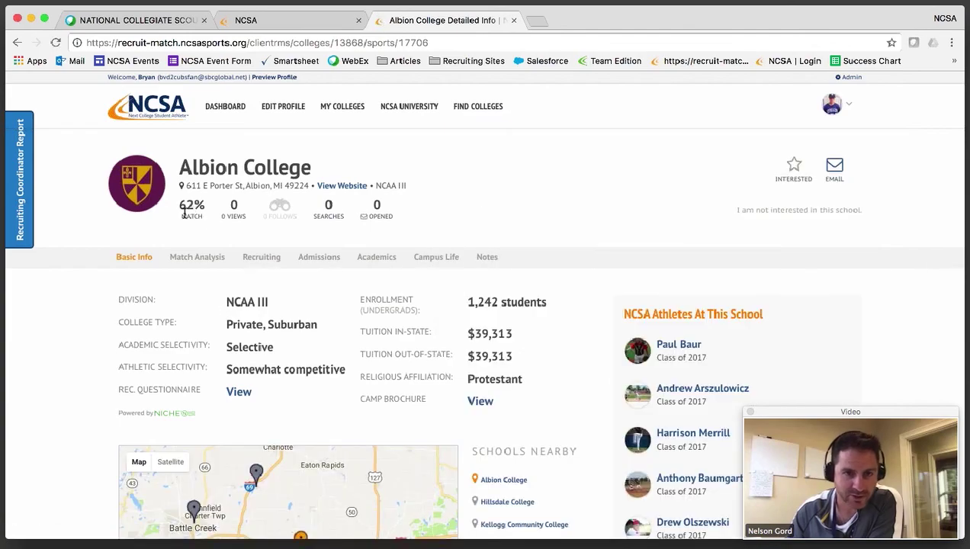
click(187, 259)
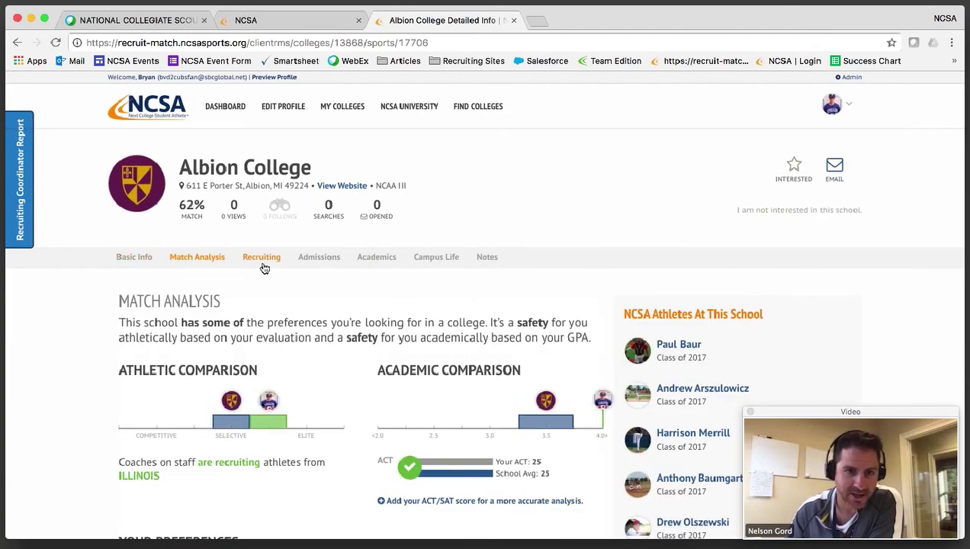
View Albion College's baseball coaching staff and highlight the recruiting coordinator's phone number
click(261, 258)
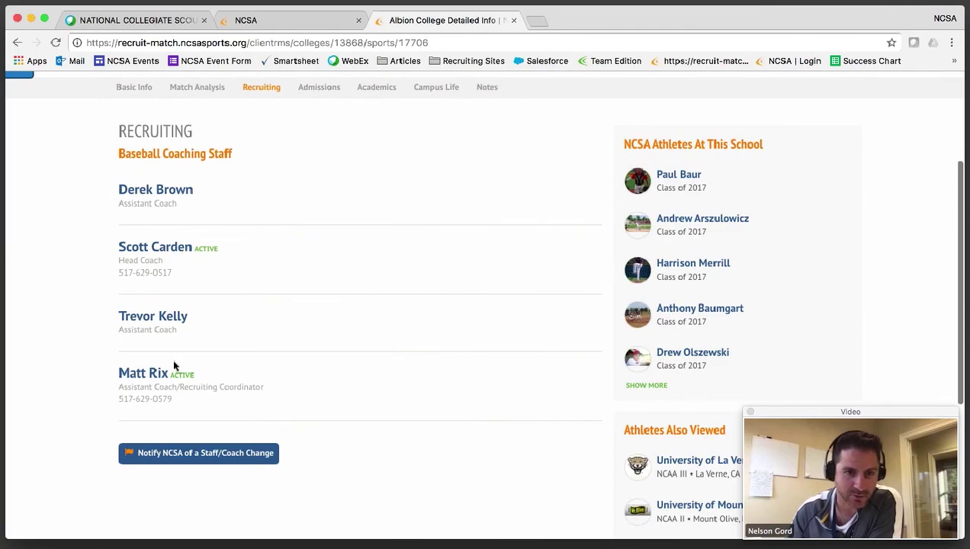
scroll(331, 398, up, 3)
scroll(325, 407, down, 2)
drag(169, 438, 112, 438)
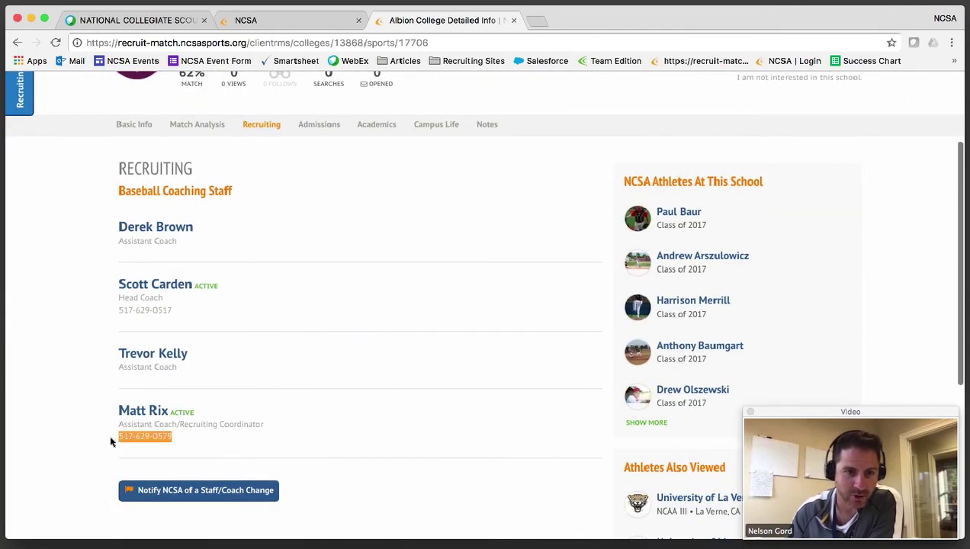
click(109, 433)
Open Albion College's admissions information and examine the financial aid and scholarship numbers
click(320, 125)
scroll(400, 206, down, 7)
scroll(402, 204, down, 8)
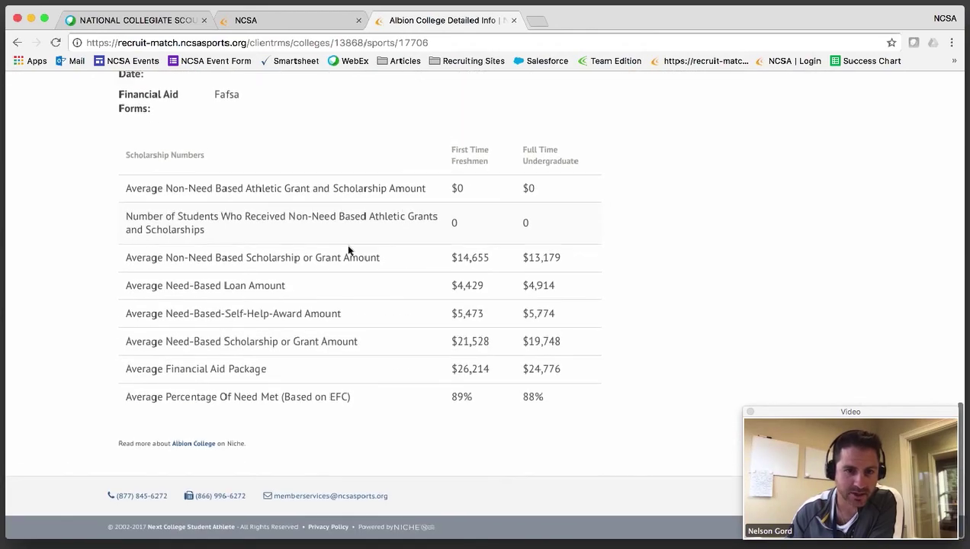
Highlight the average percentage of need met in Albion College's scholarship numbers
drag(123, 396, 562, 394)
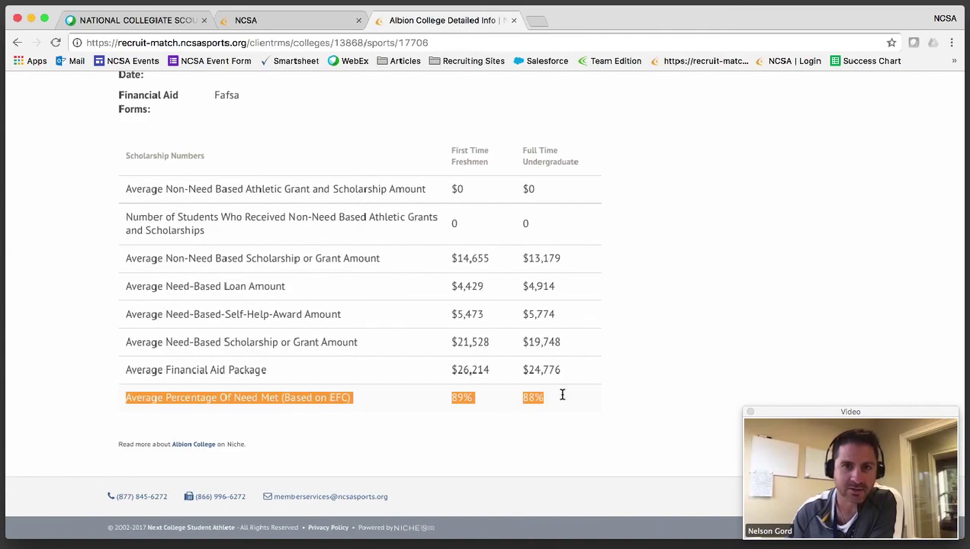
scroll(563, 394, up, 6)
scroll(562, 394, up, 10)
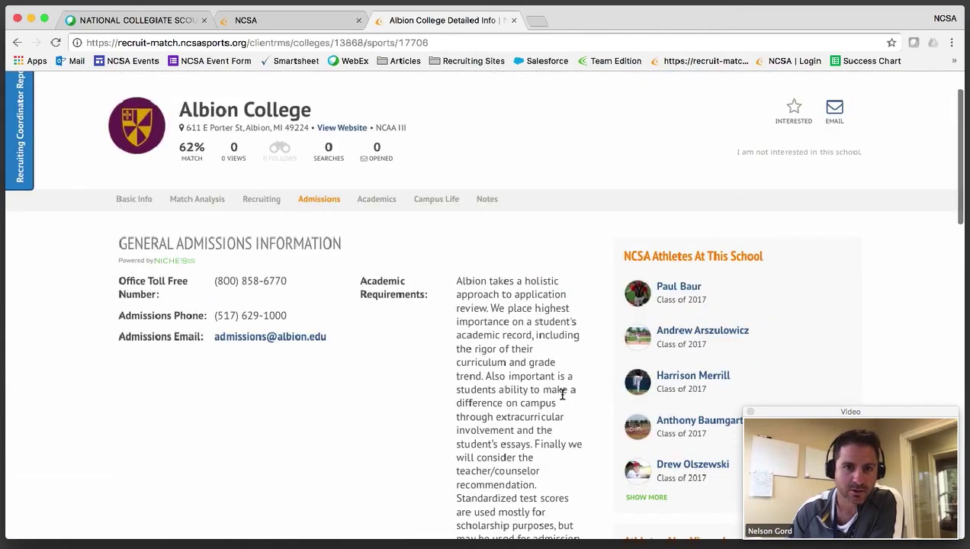
View Albion College's academic information and open its notes for writing
click(376, 257)
scroll(433, 346, down, 3)
scroll(433, 337, up, 3)
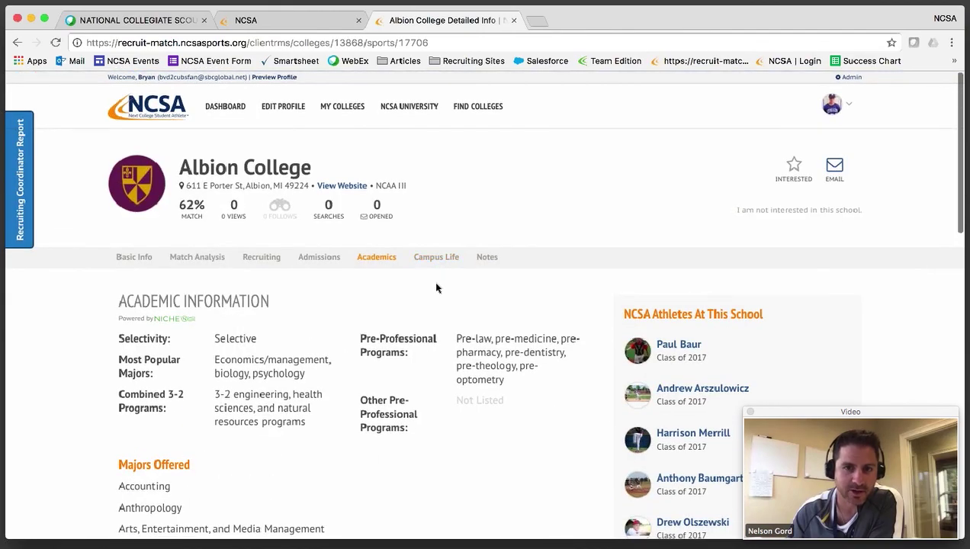
click(487, 257)
click(453, 331)
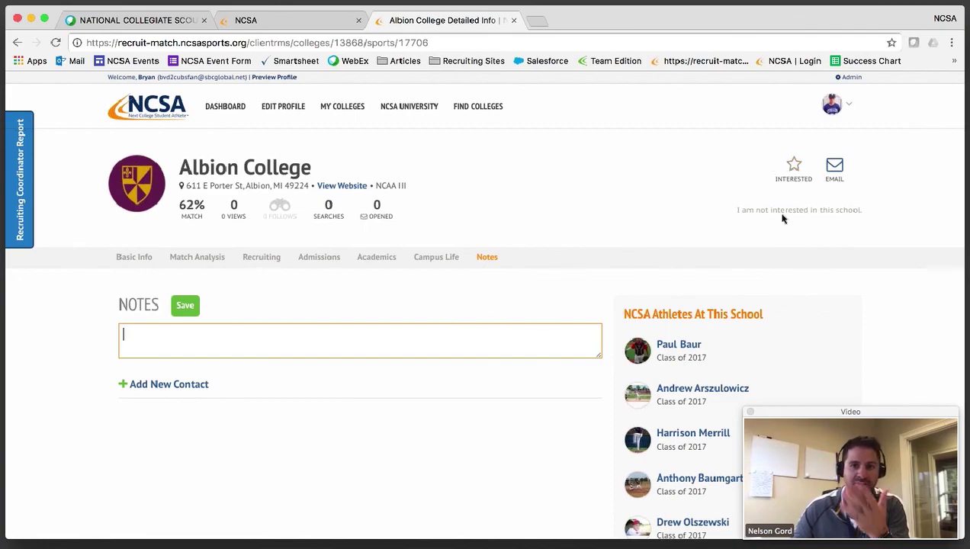
Open the email form for Albion College, postpone the email drill, look over the form and return to the college page
click(834, 165)
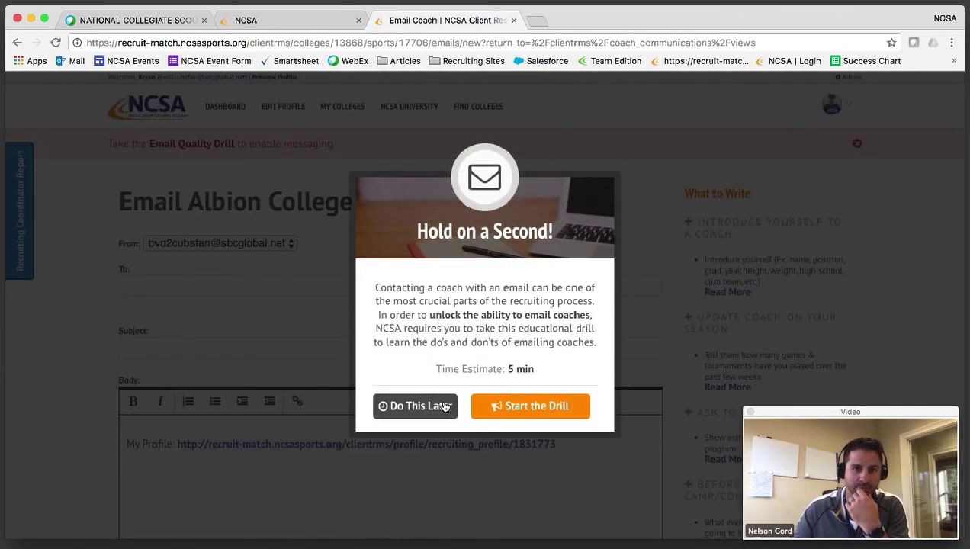
click(441, 406)
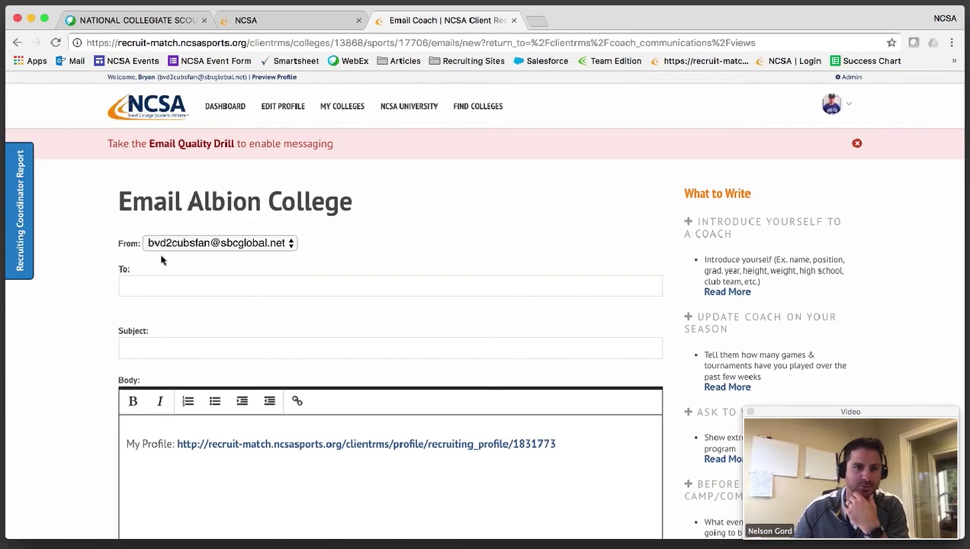
click(18, 44)
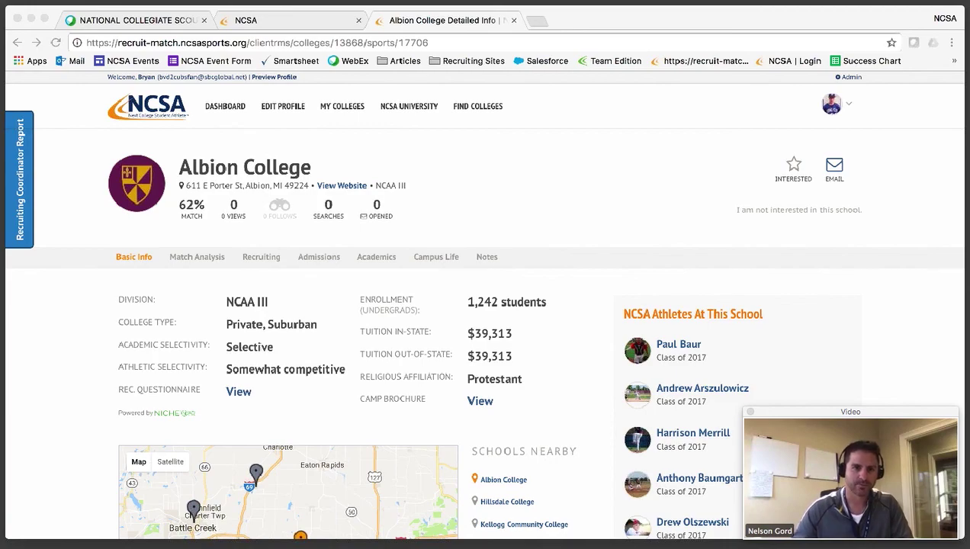
Go from Albion College's page to the account dashboard
click(233, 106)
click(230, 109)
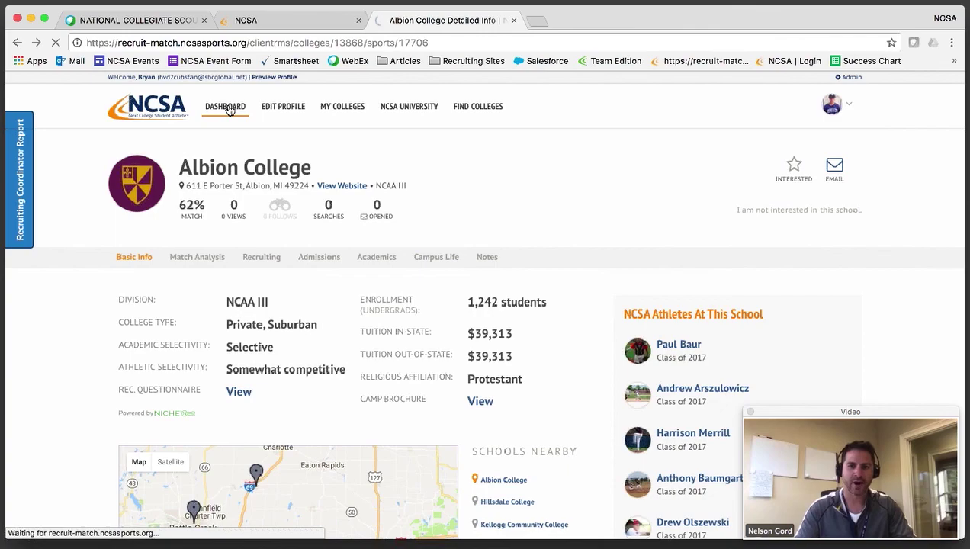